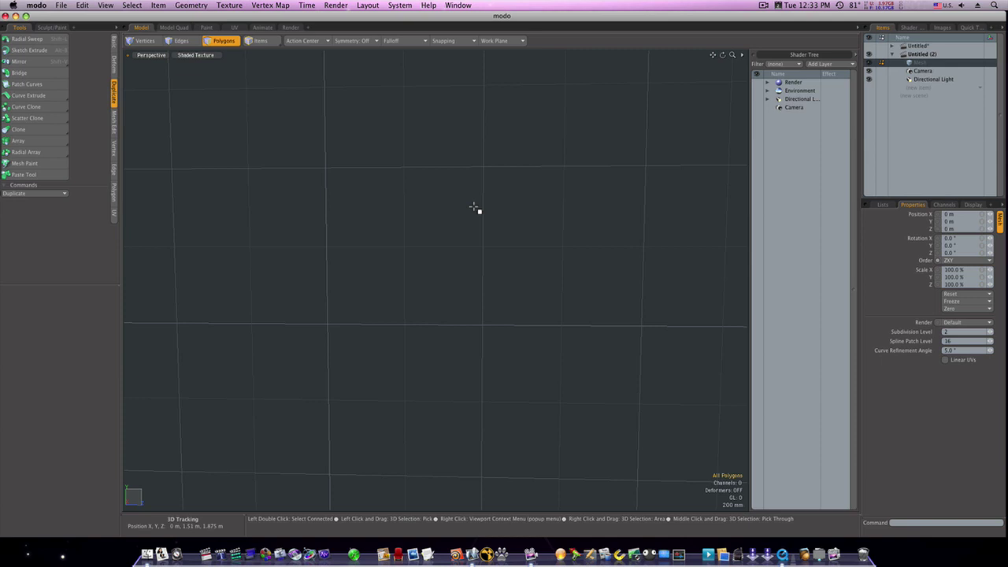
Create a cube primitive about 1.9 m square in the front view and pull it along Z into a thin slab.
click(113, 44)
click(10, 43)
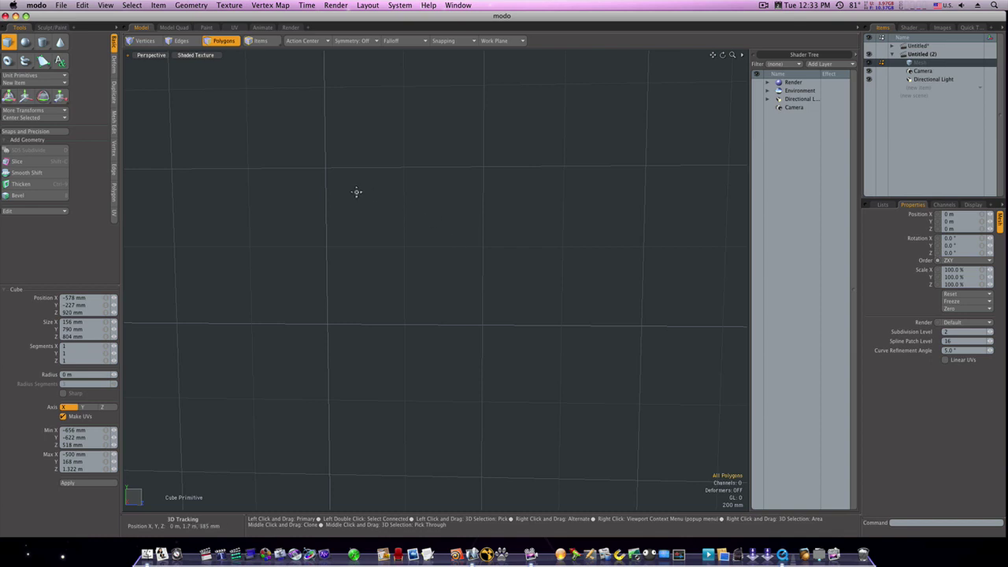
key(ctrl+space)
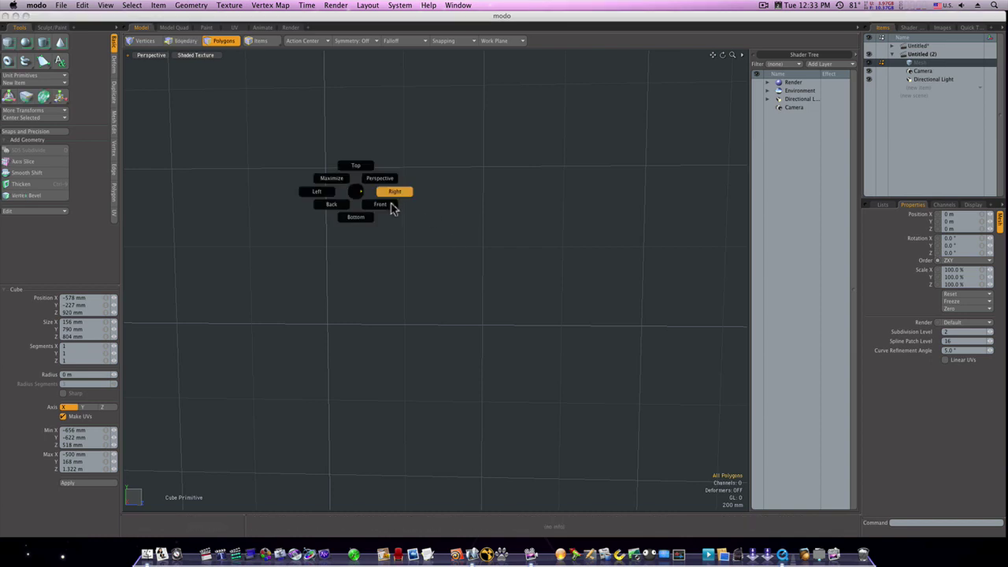
click(381, 205)
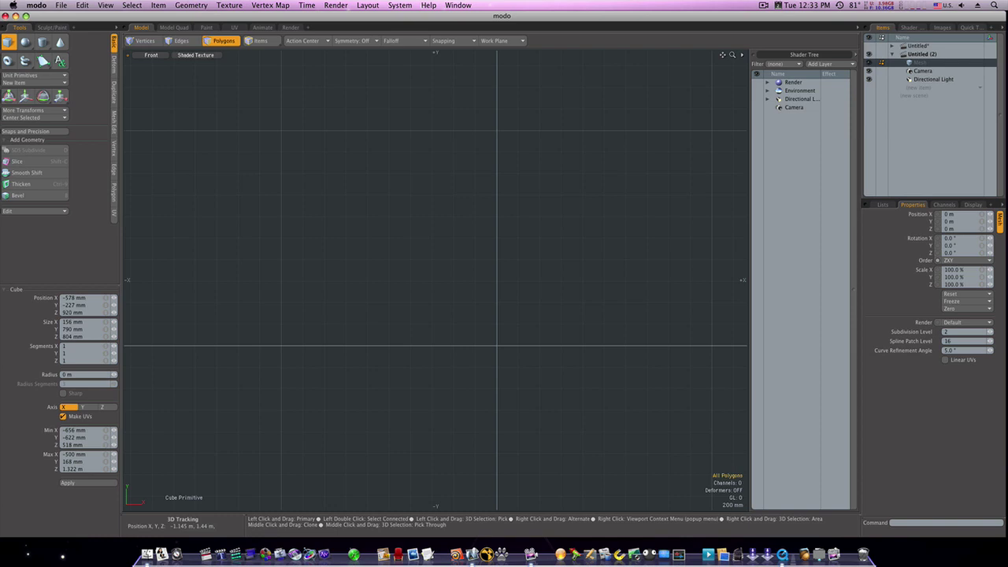
drag(373, 191, 569, 357)
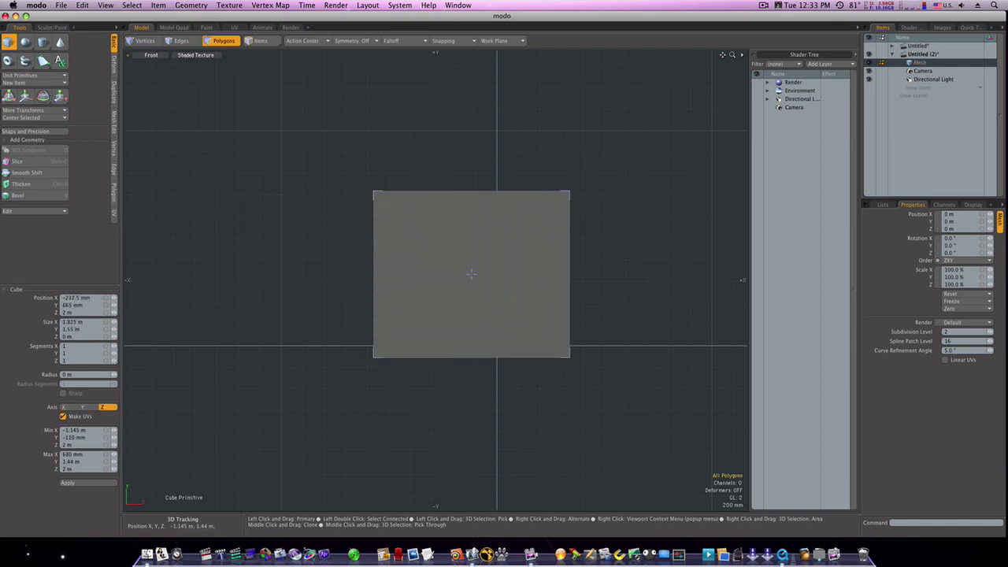
key(ctrl+space)
click(398, 311)
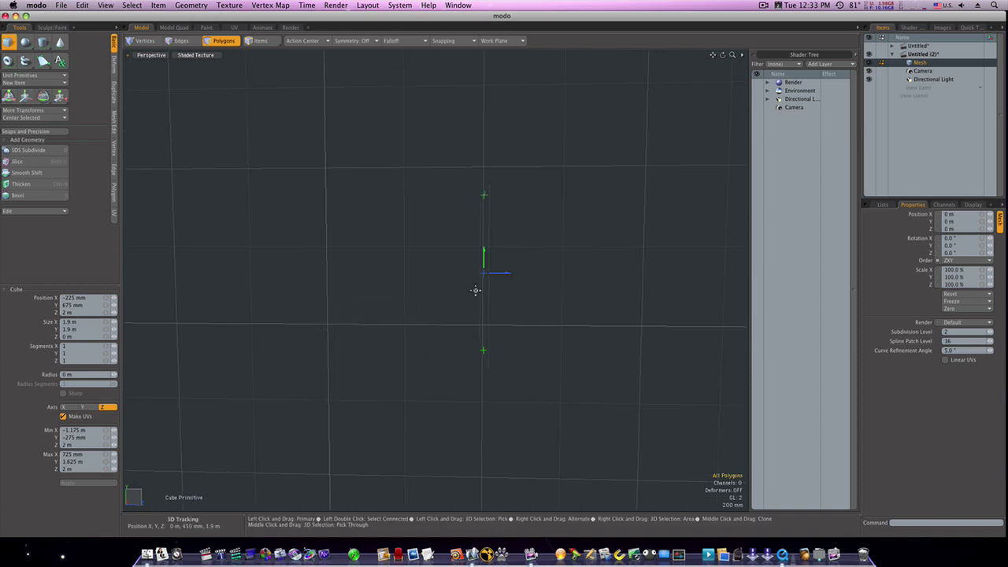
drag(484, 273, 576, 302)
key(space)
key(3)
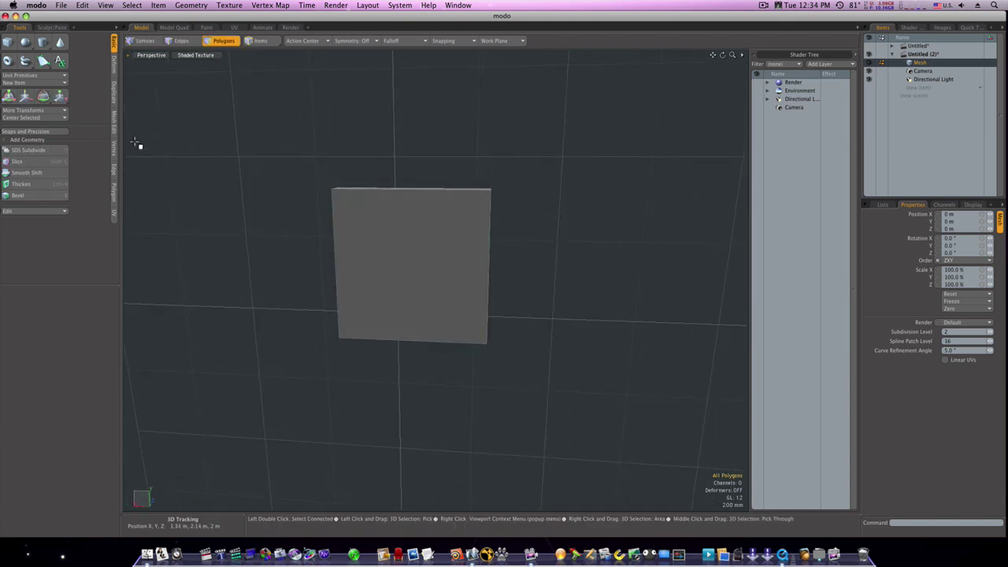
Axis-slice the slab with 5 cuts in each of X, Y and Z.
click(114, 123)
click(54, 124)
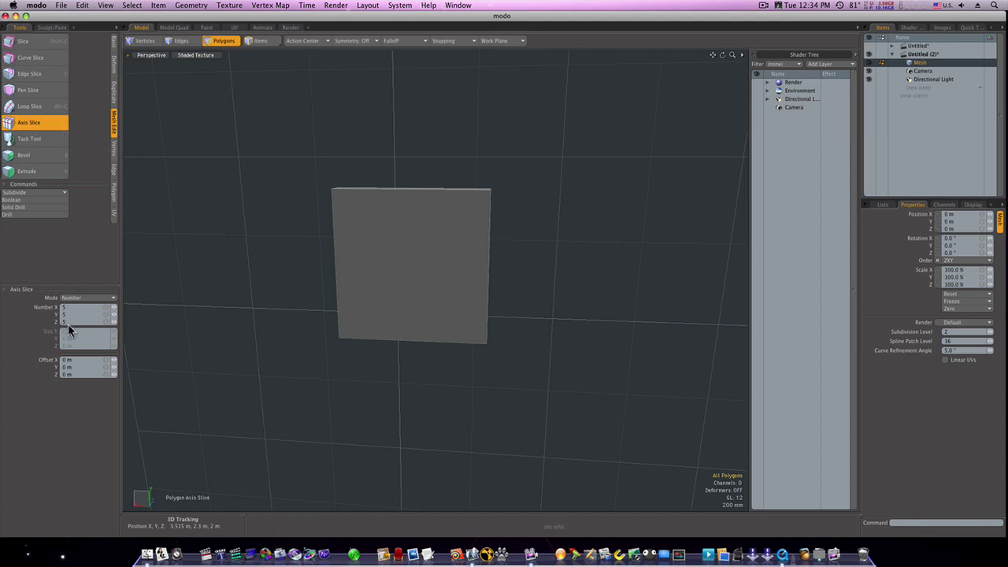
click(376, 287)
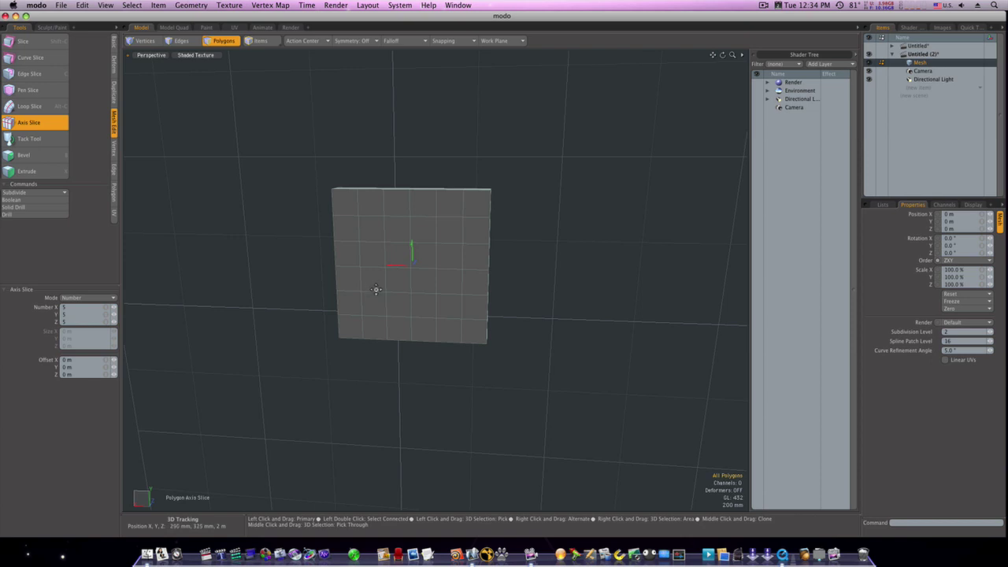
key(space)
Select the inner grid edges of the slab's central four-by-four block on one broad face and delete them.
alt+drag(382, 286, 247, 266)
key(1)
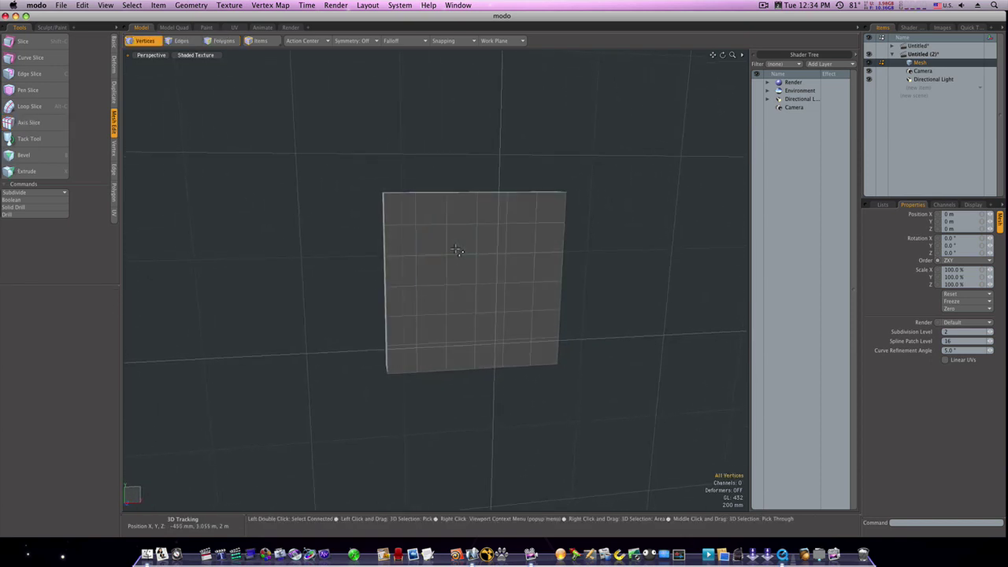
key(2)
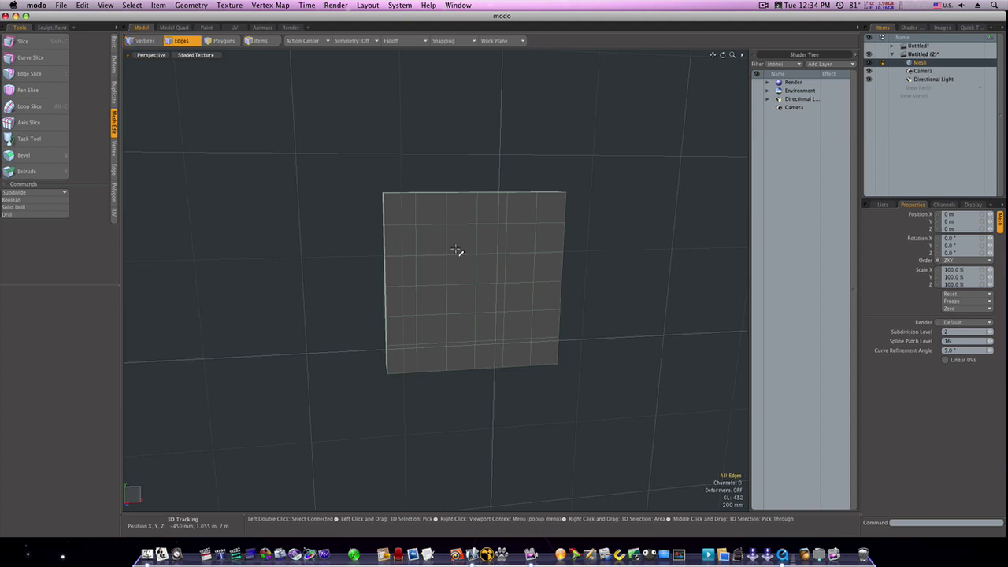
click(508, 242)
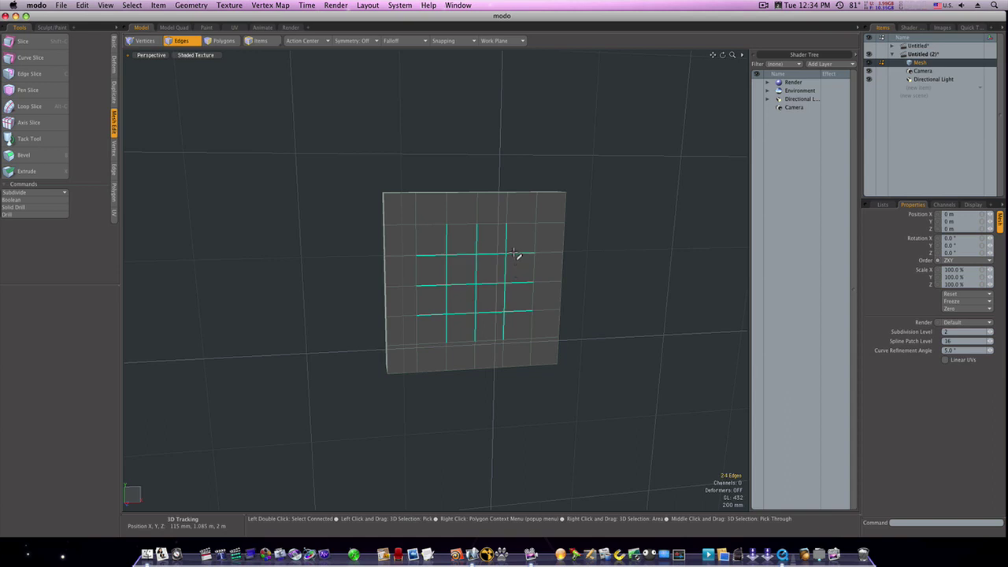
key(Delete)
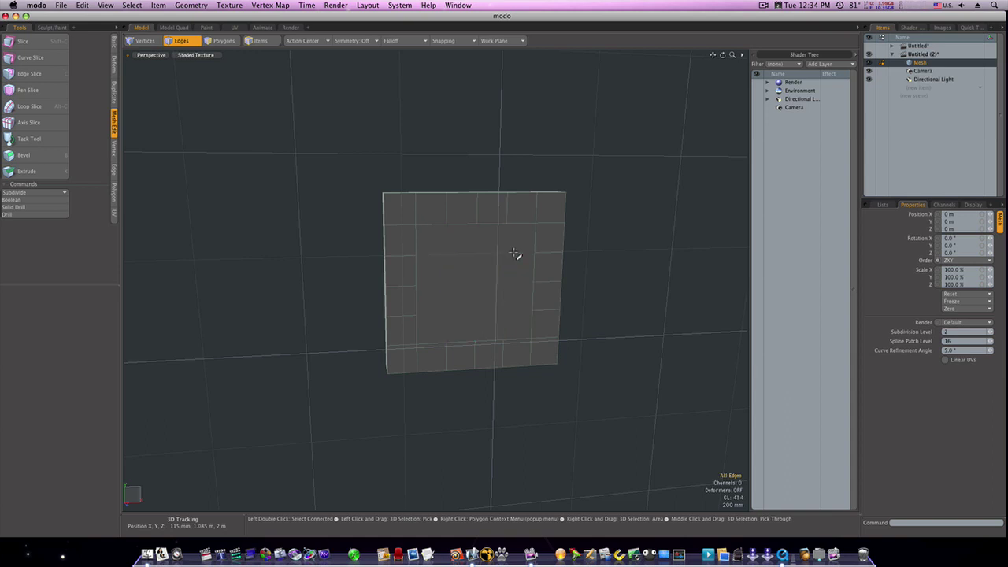
Apply Spikey with a spike strength of 0 to the large central polygon, splitting it into triangles around a centre vertex.
key(3)
click(451, 268)
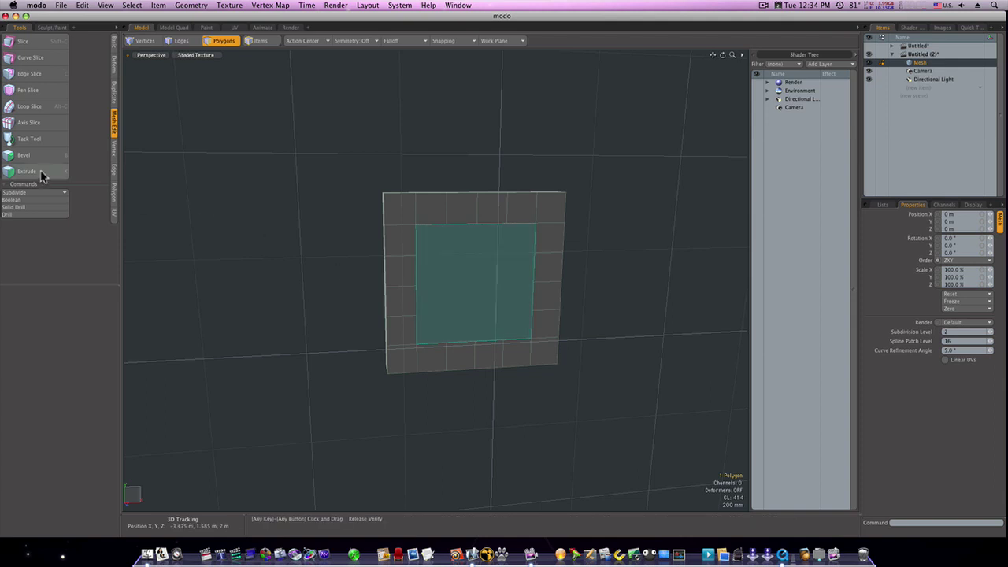
click(115, 44)
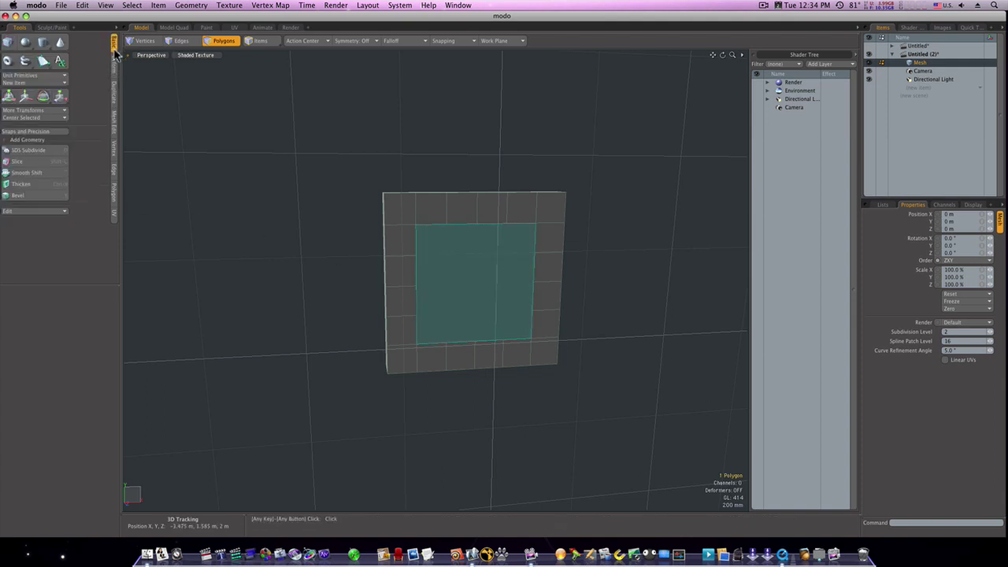
click(115, 192)
click(13, 108)
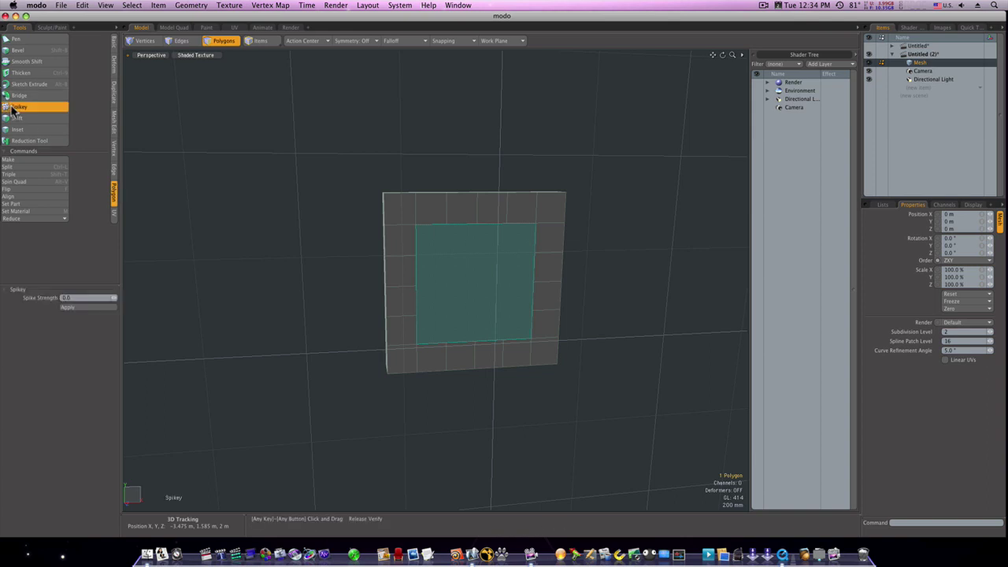
click(454, 276)
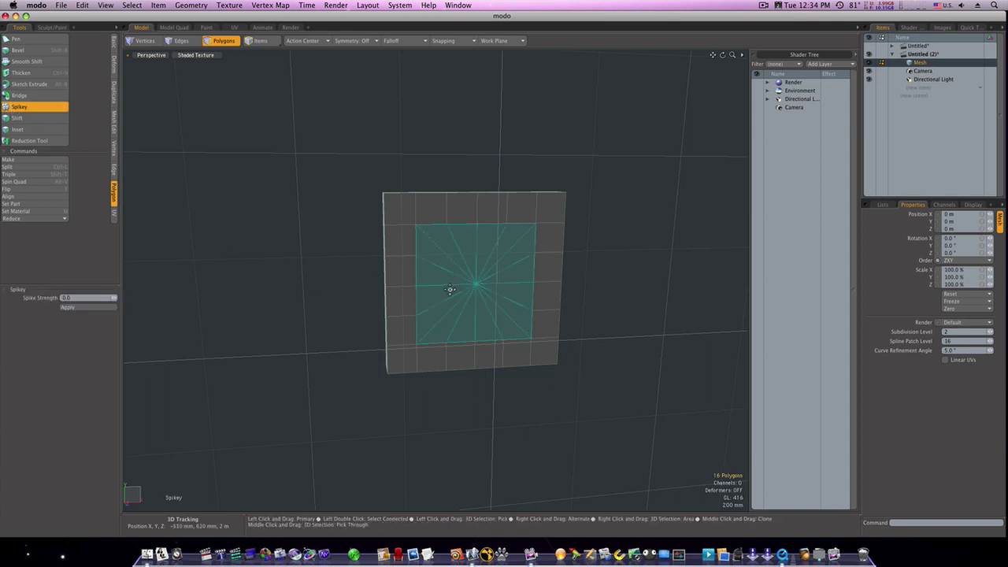
key(space)
click(377, 231)
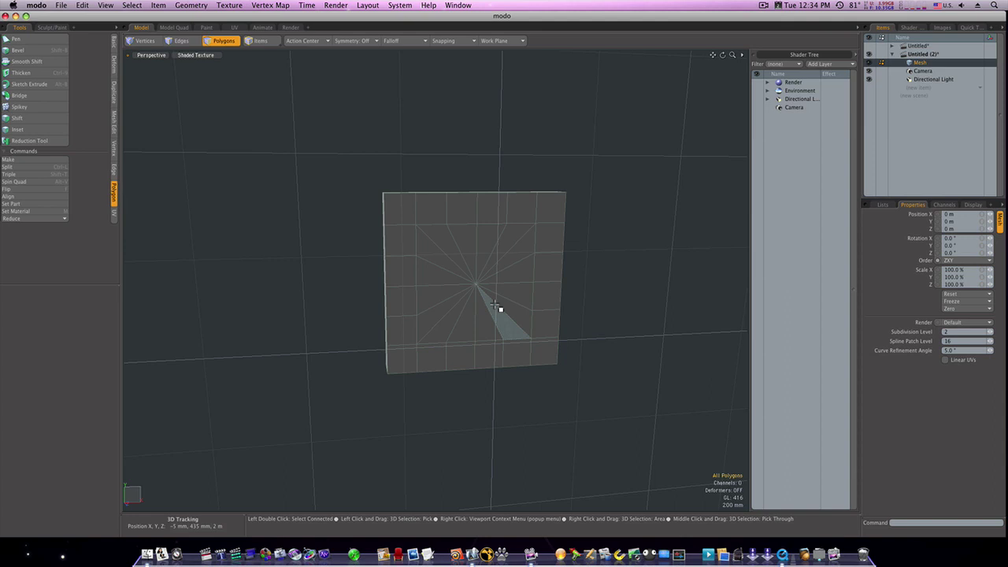
Bevel the central vertex with a 500 mm inset to form a circular polygon.
key(1)
click(477, 285)
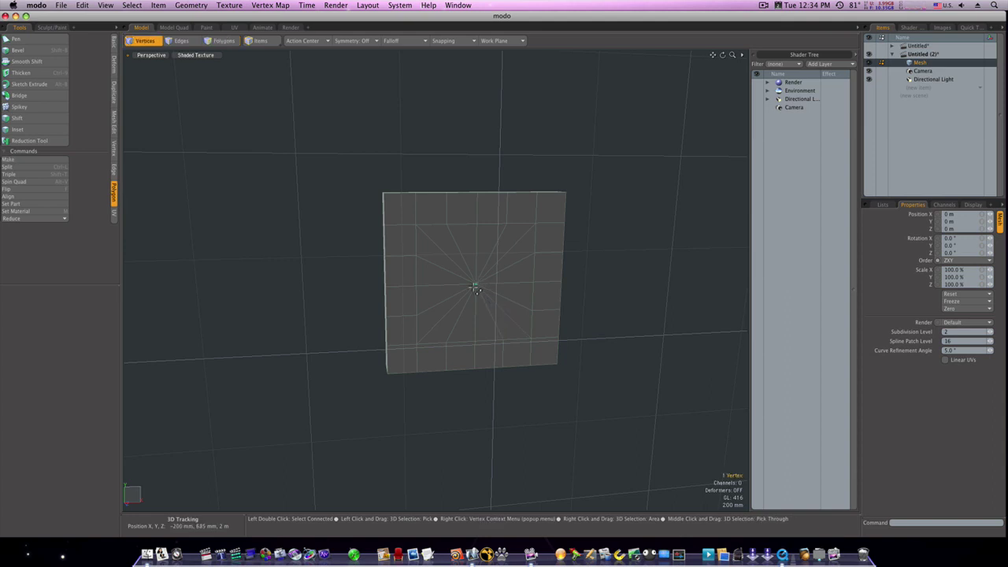
key(b)
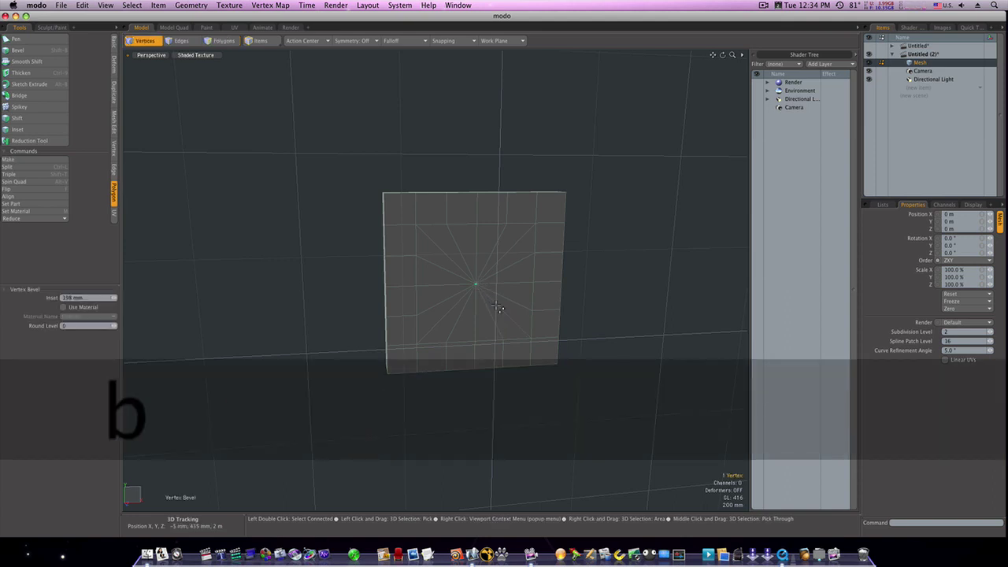
drag(489, 299, 488, 296)
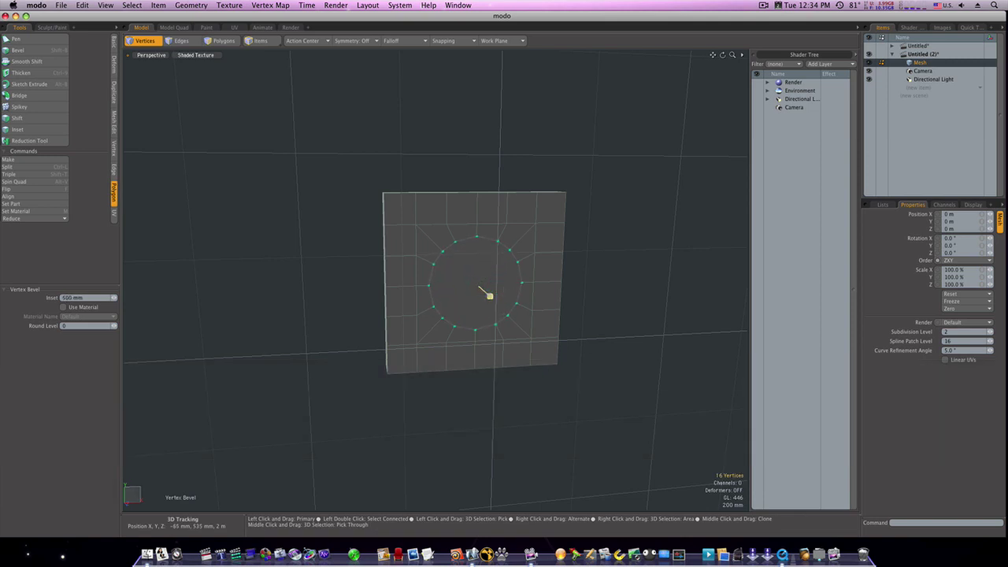
key(space)
Bevel the circular polygon outward with a shift of about 870 mm and no inset to form a round shaft.
click(224, 41)
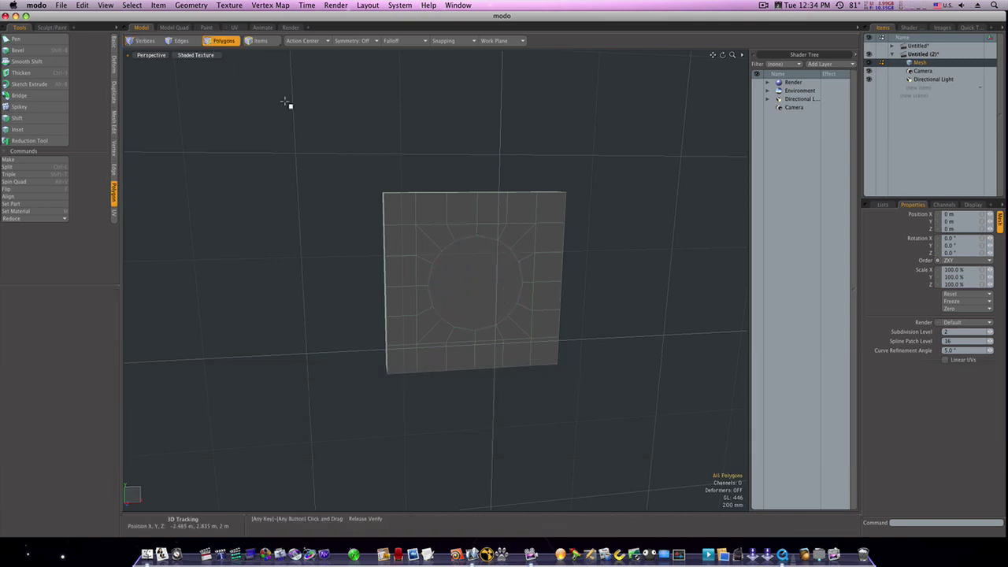
click(460, 284)
key(b)
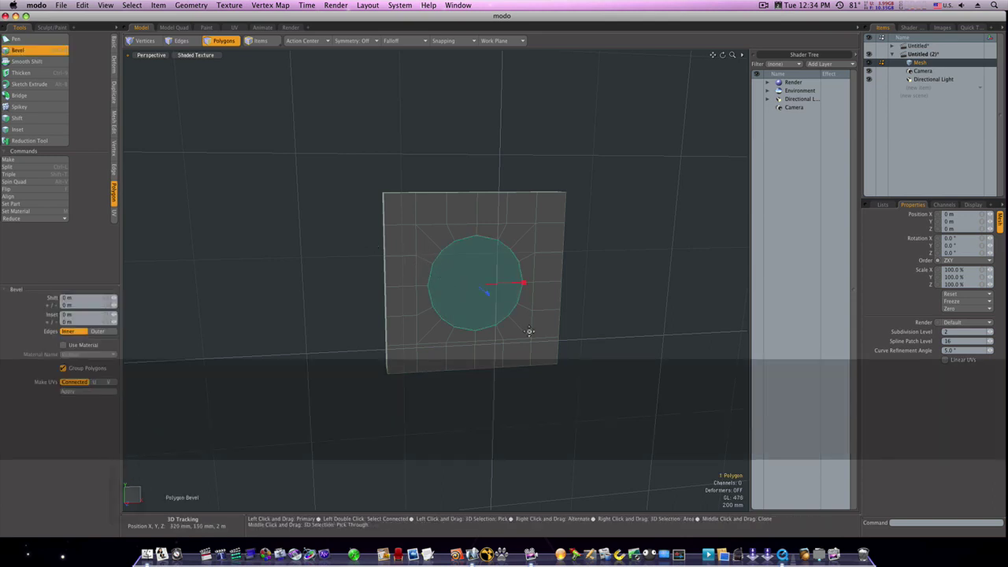
drag(485, 291, 512, 315)
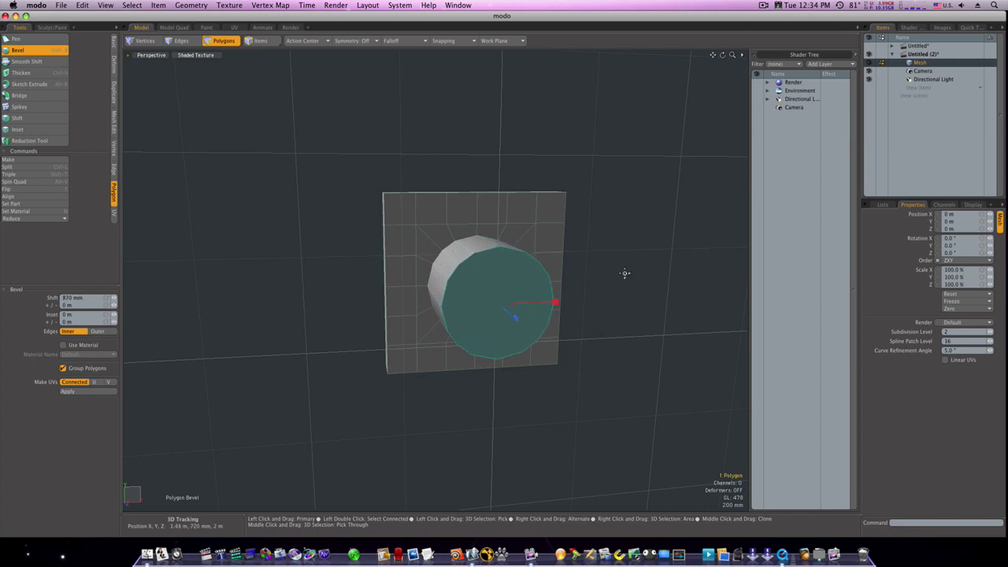
key(Escape)
Convert the mesh to subdivision surfaces and tighten the shaft's end with a polygon bevel of 0 m shift and inset.
alt+drag(515, 270, 565, 261)
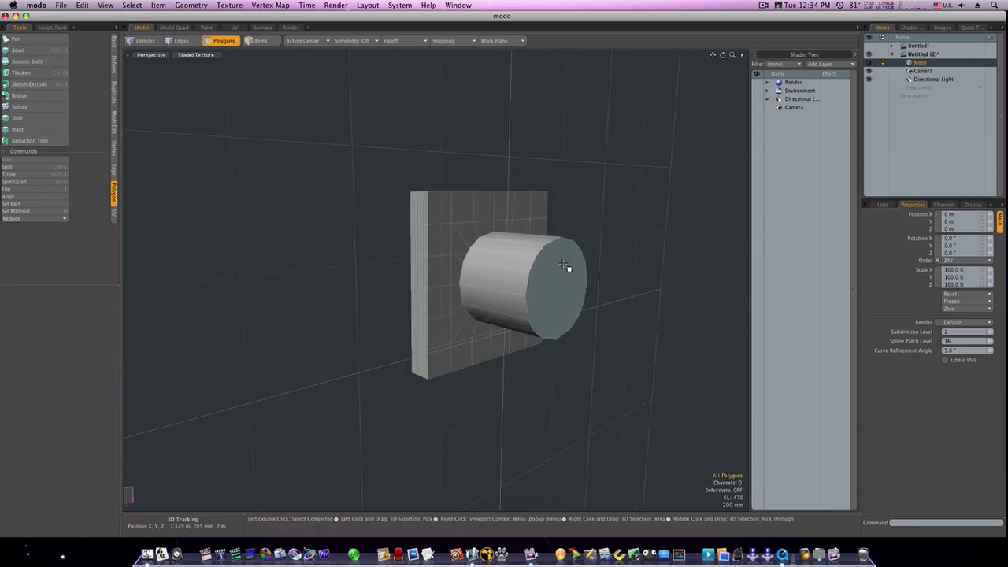
key(Tab)
click(554, 276)
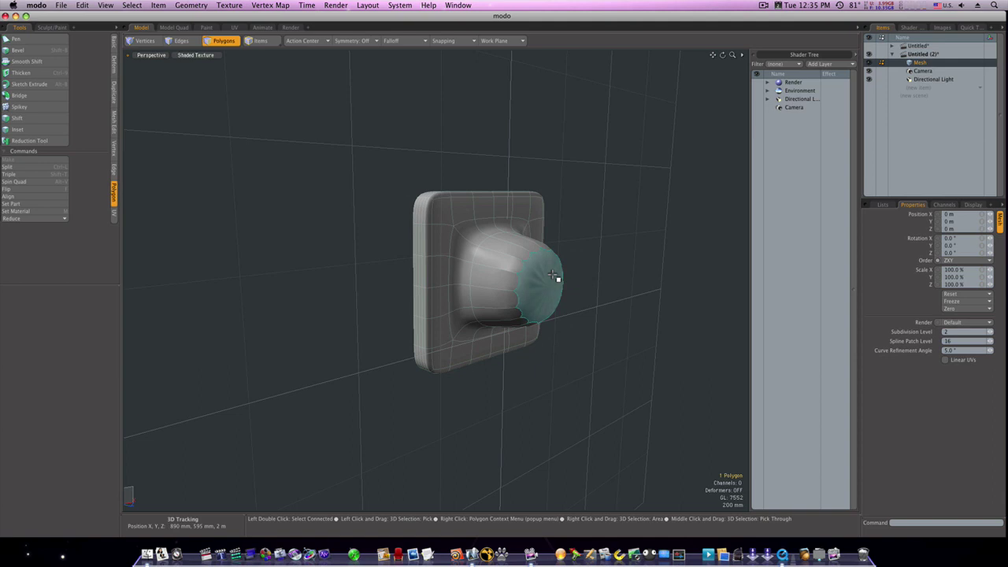
key(b)
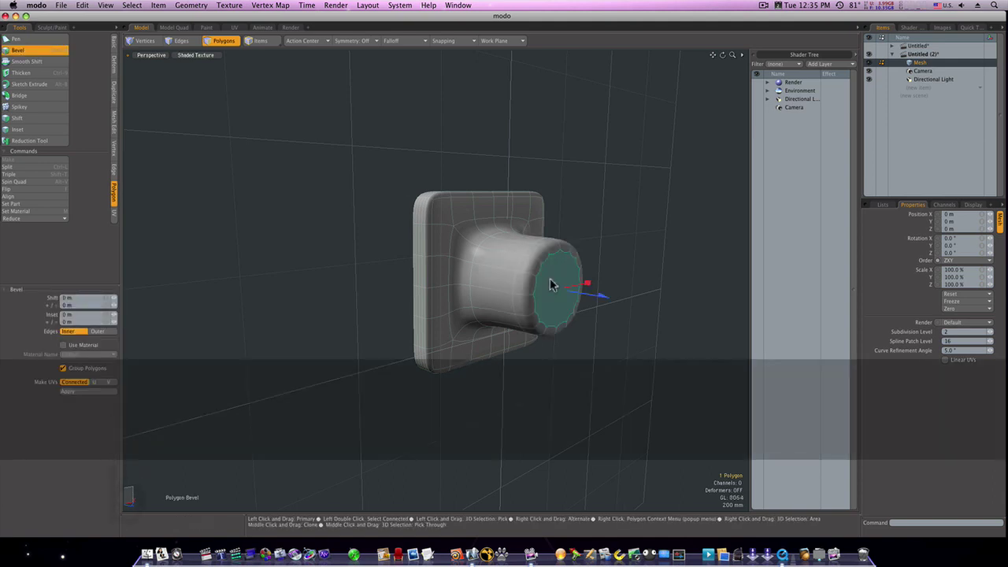
key(space)
click(612, 221)
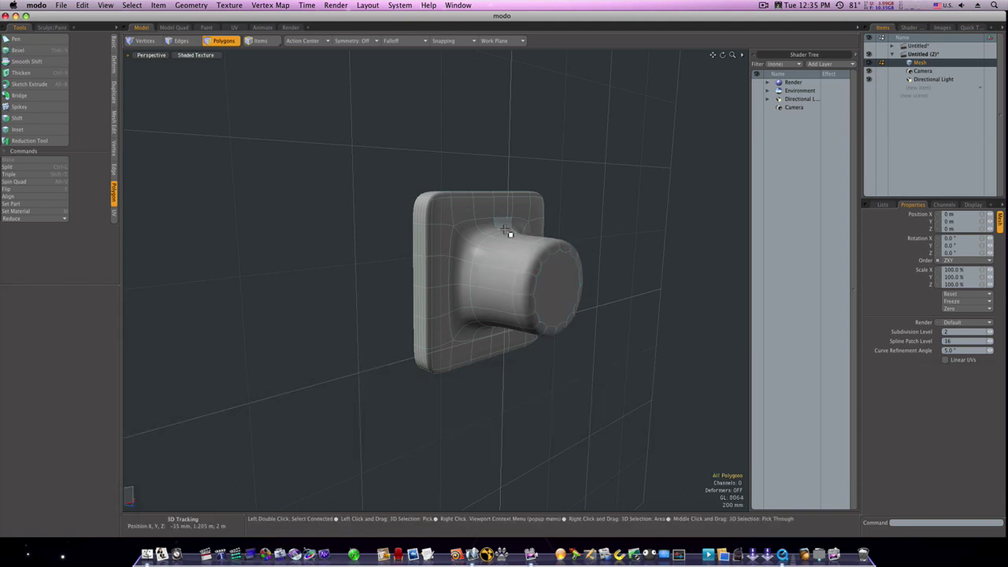
Rename the mesh item to "Base".
alt+drag(496, 226, 637, 219)
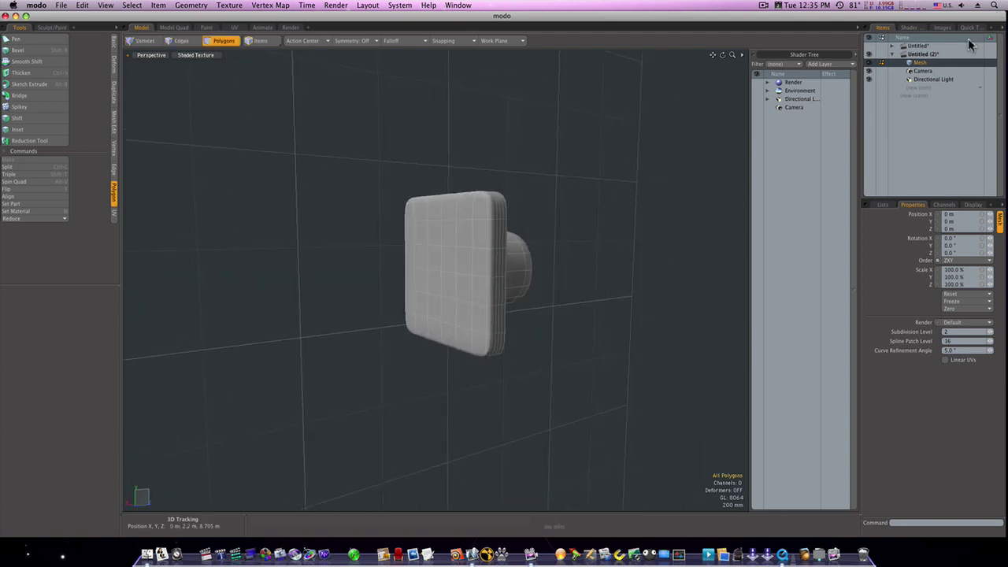
right_click(921, 66)
click(923, 64)
text(Base)
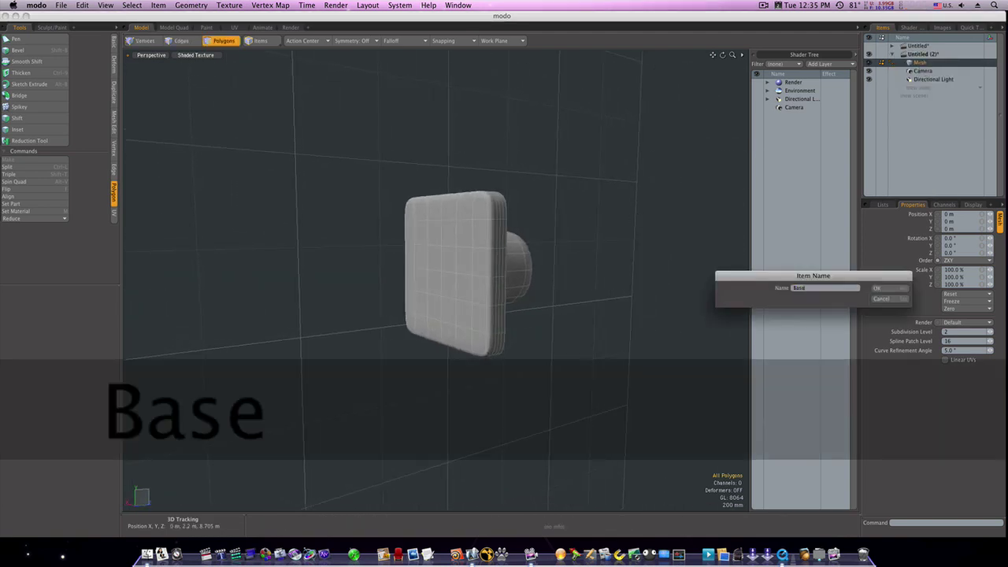
key(Return)
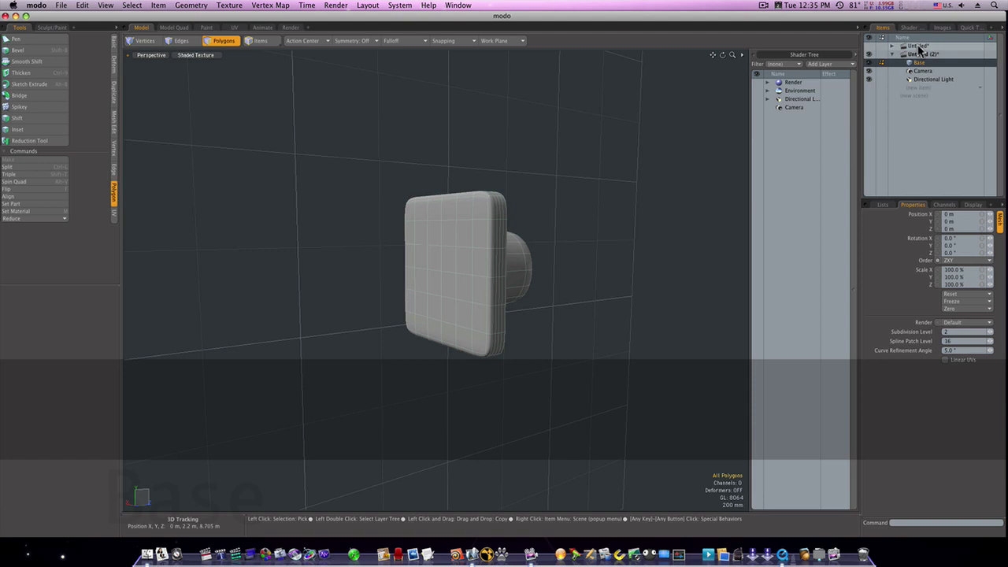
Add a new empty mesh item to the scene for the next part.
alt+drag(439, 283, 544, 285)
click(917, 86)
click(917, 85)
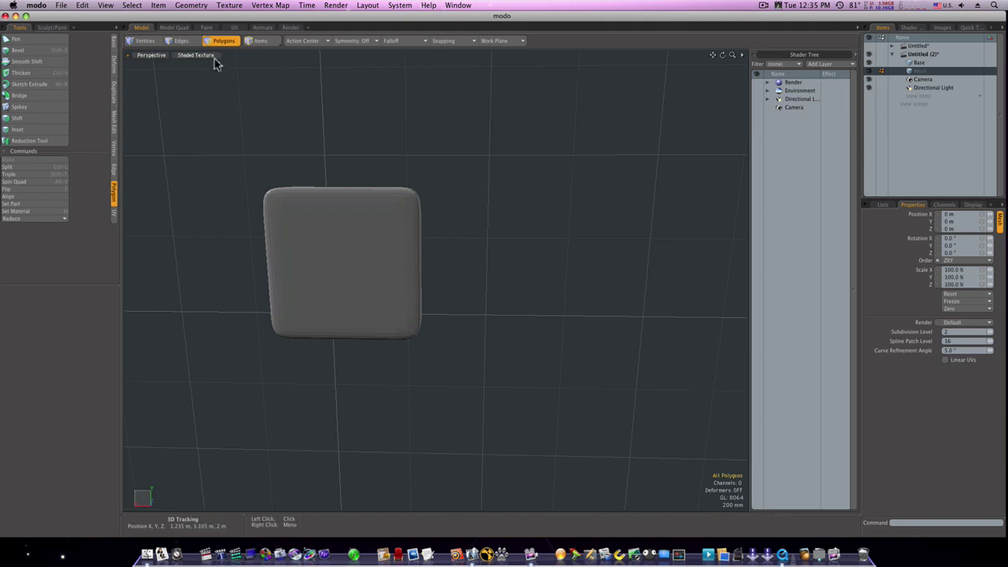
alt+shift+drag(259, 117, 233, 118)
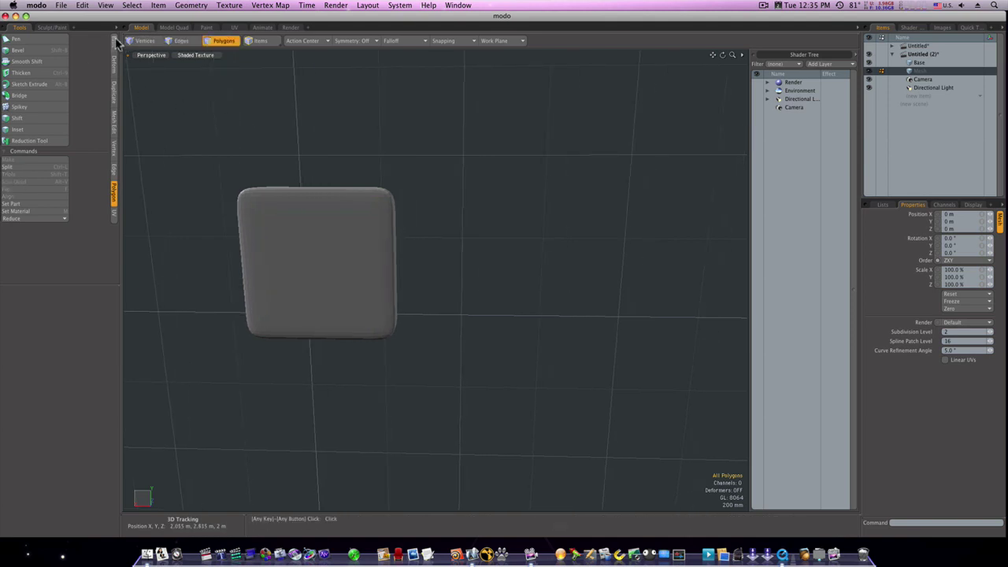
Draw a flat circle with the Cylinder tool beside the base, axis Z, with a radius of about 753 mm.
click(114, 44)
click(44, 43)
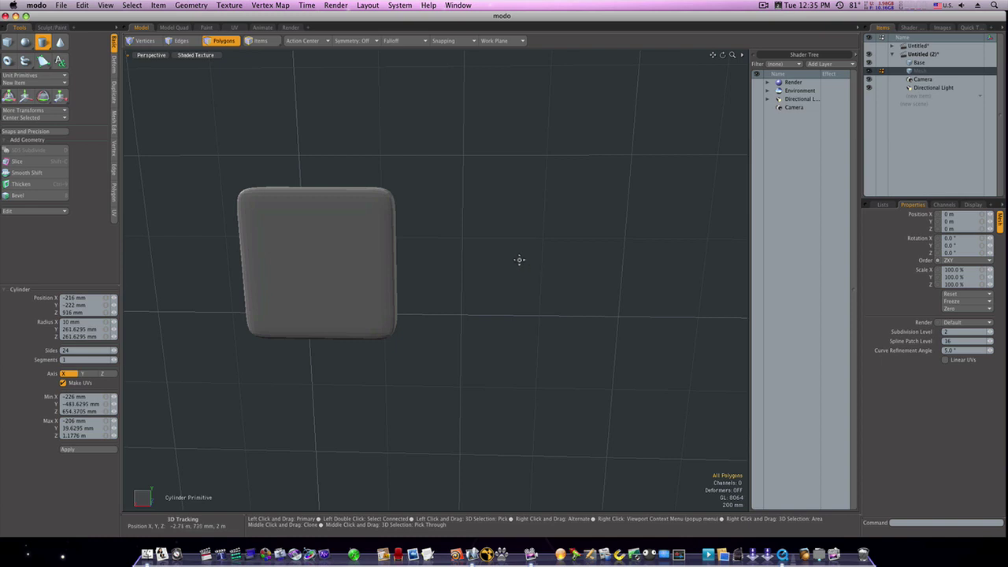
click(520, 259)
ctrl+drag(533, 273, 552, 292)
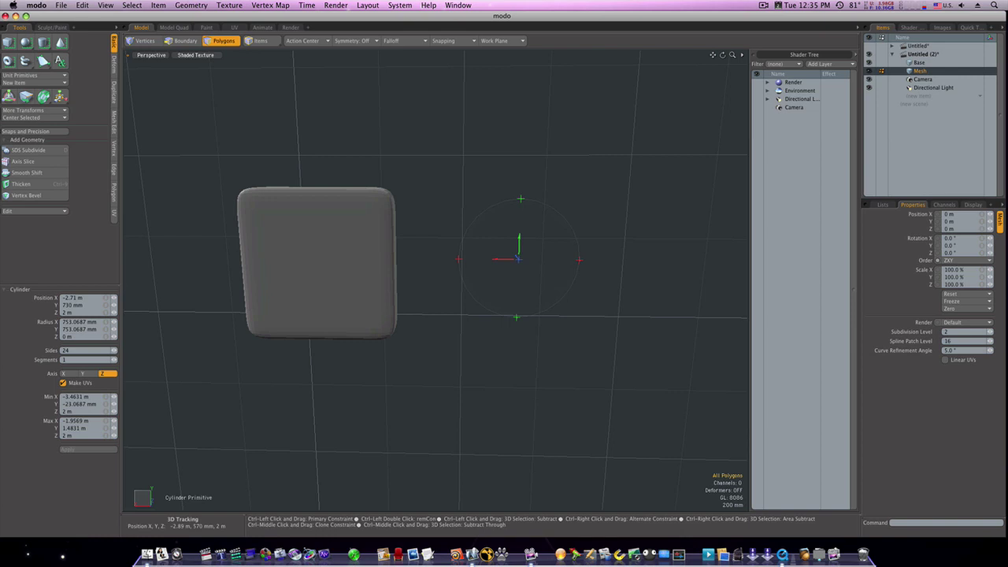
Centre the circle on the square base at about X -220 mm, Y 730 mm, checking the alignment in the back view.
drag(505, 265, 301, 258)
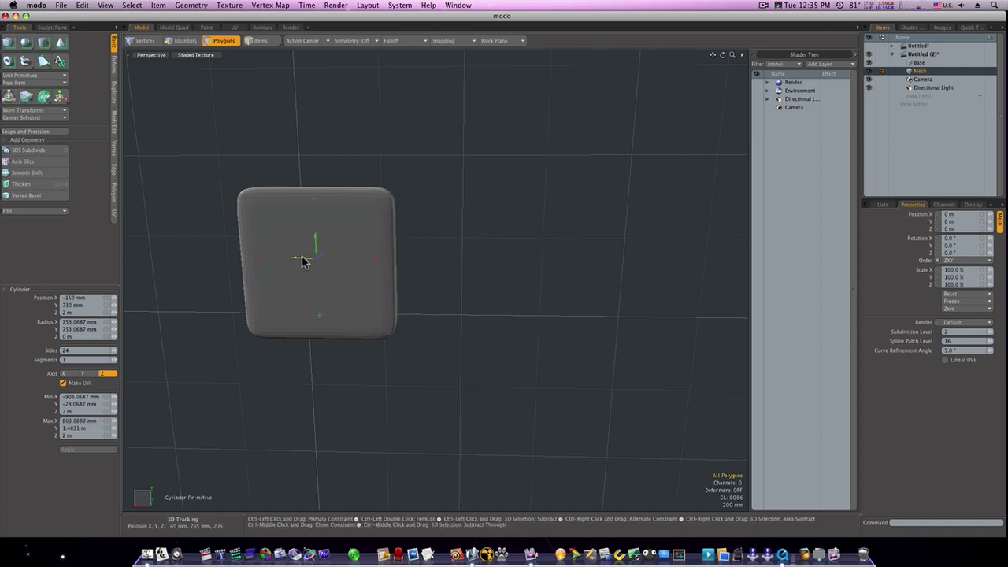
key(ctrl+space)
click(323, 270)
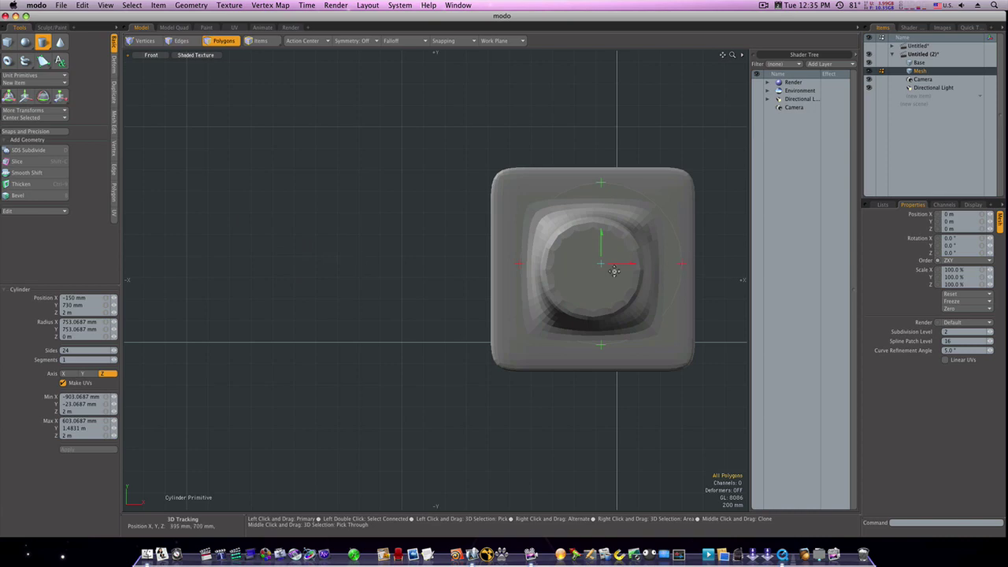
key(ctrl+space)
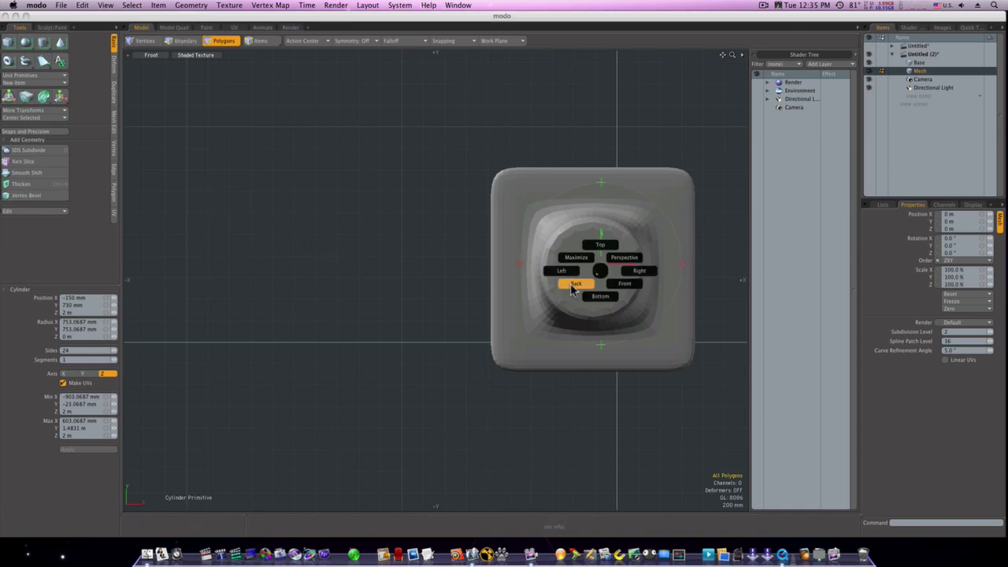
click(574, 284)
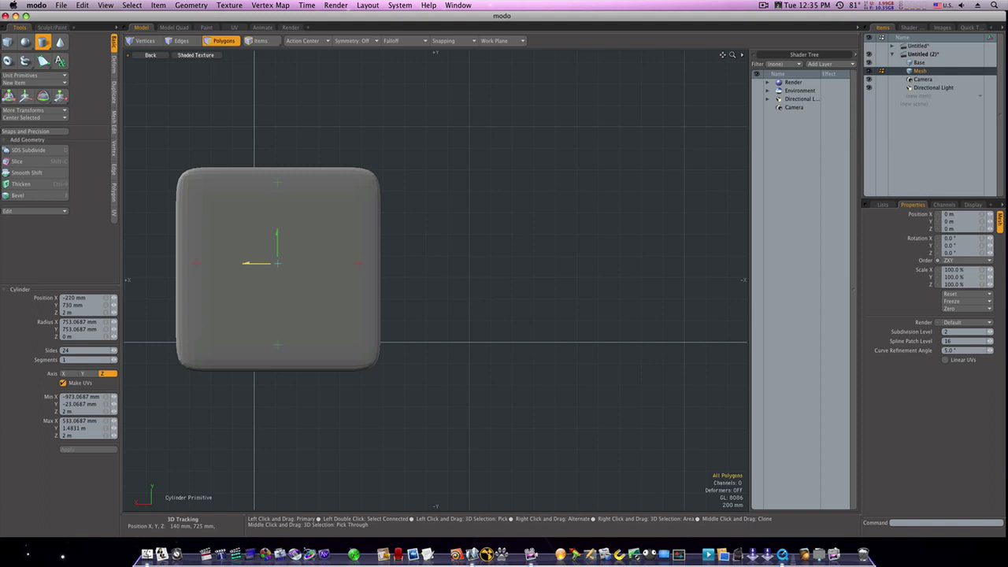
key(ctrl+space)
click(264, 251)
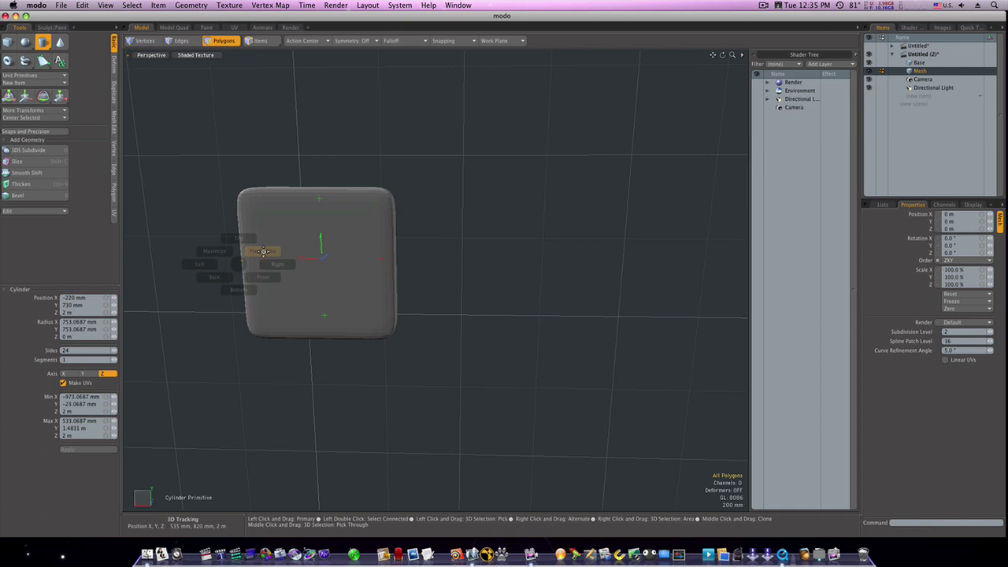
Move the circle along Z until it stands clear in front of the base, and pull it into a thin disc.
alt+drag(317, 265, 336, 257)
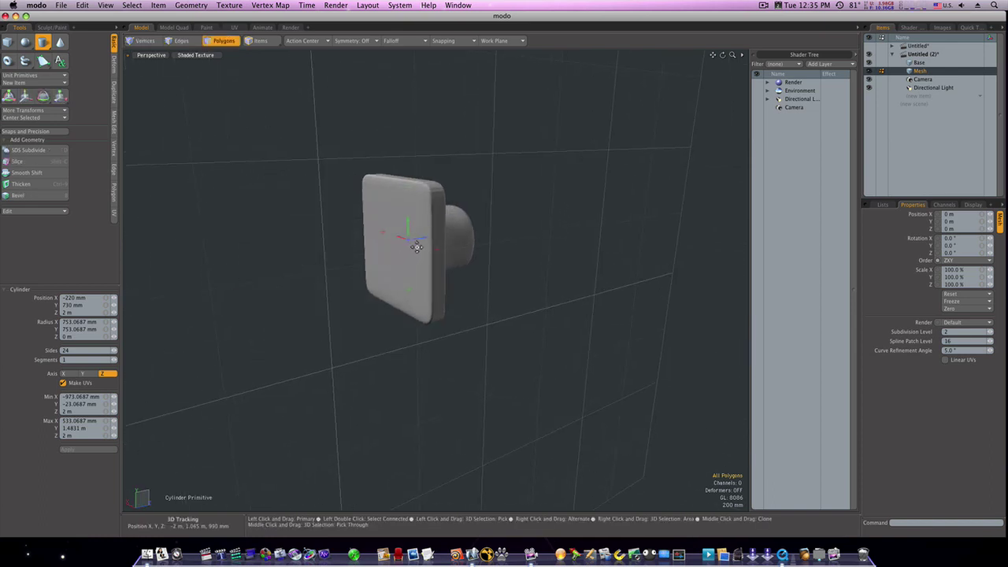
click(323, 252)
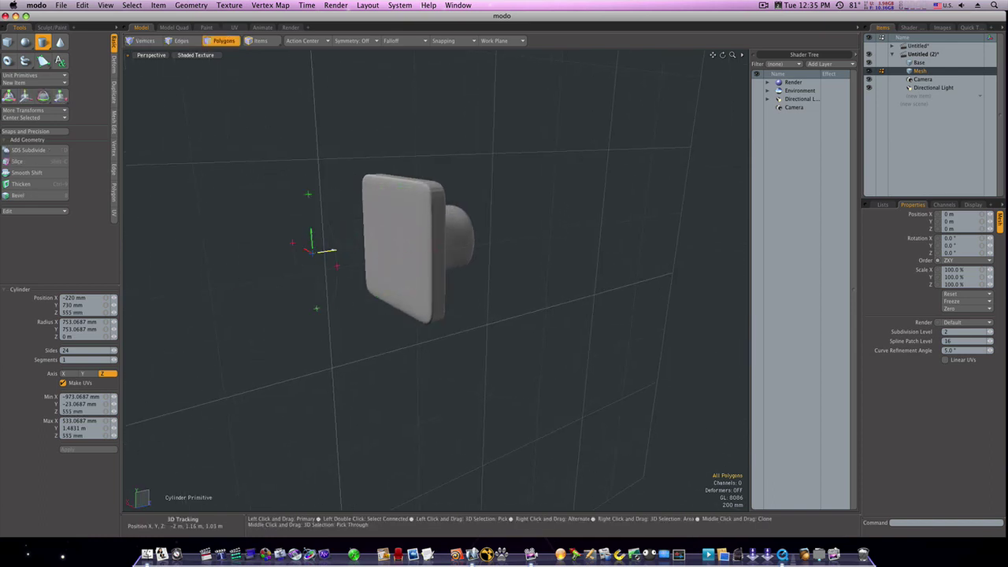
drag(312, 253, 284, 264)
key(space)
Bevel the disc's front face into a stepped rim with an inset of about 40 mm, a slight outward shift and another inset.
scroll(304, 264, up, 3)
click(323, 268)
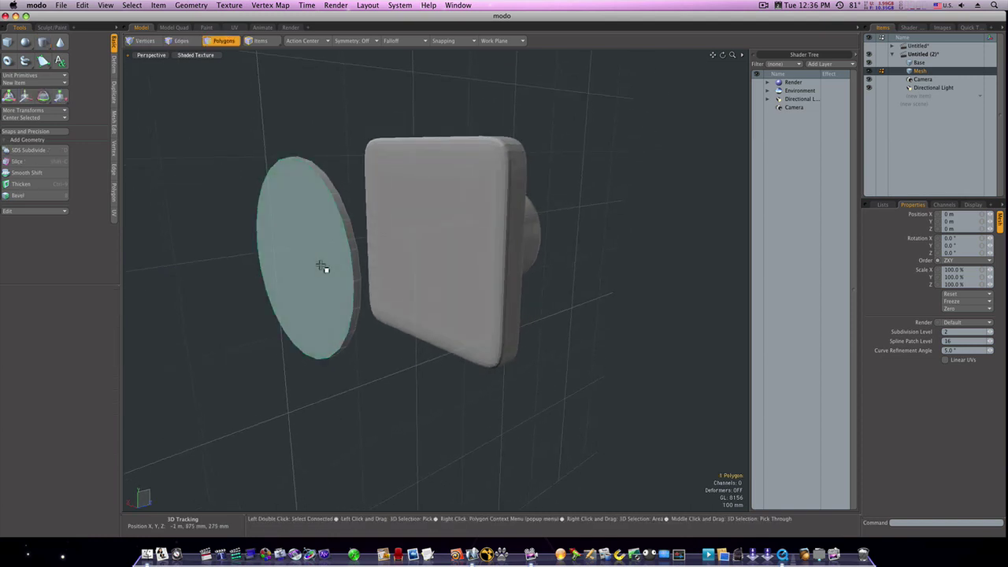
key(b)
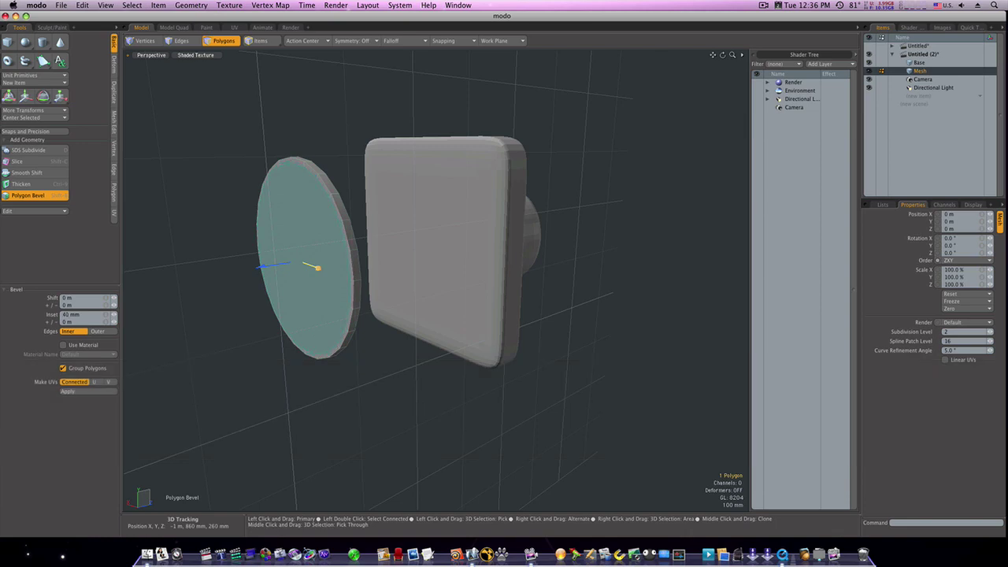
shift+click(304, 276)
drag(276, 267, 270, 267)
shift+click(276, 267)
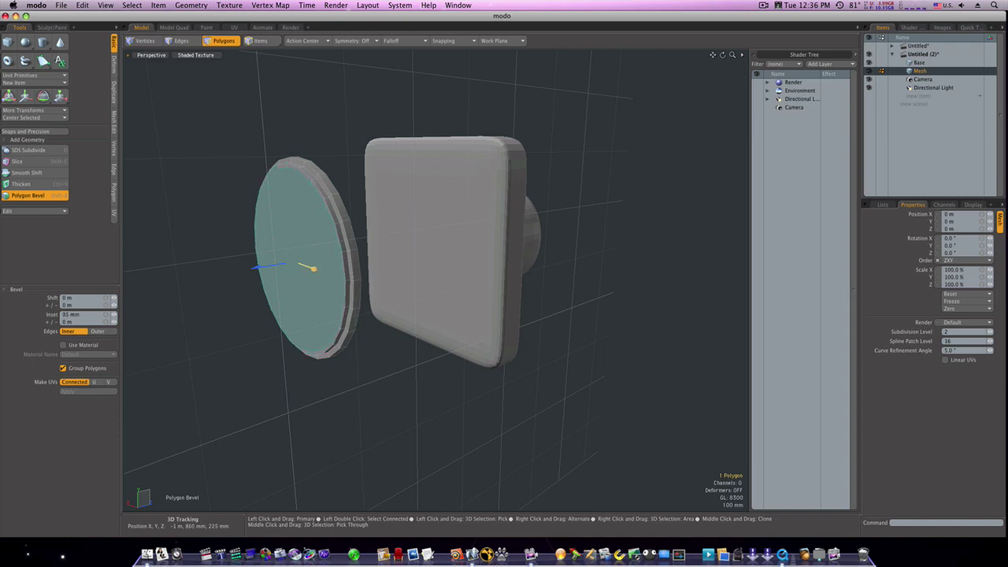
Bevel the inner face outward into a long cylinder, and delete the polygons closing its front and back ends.
shift+click(287, 289)
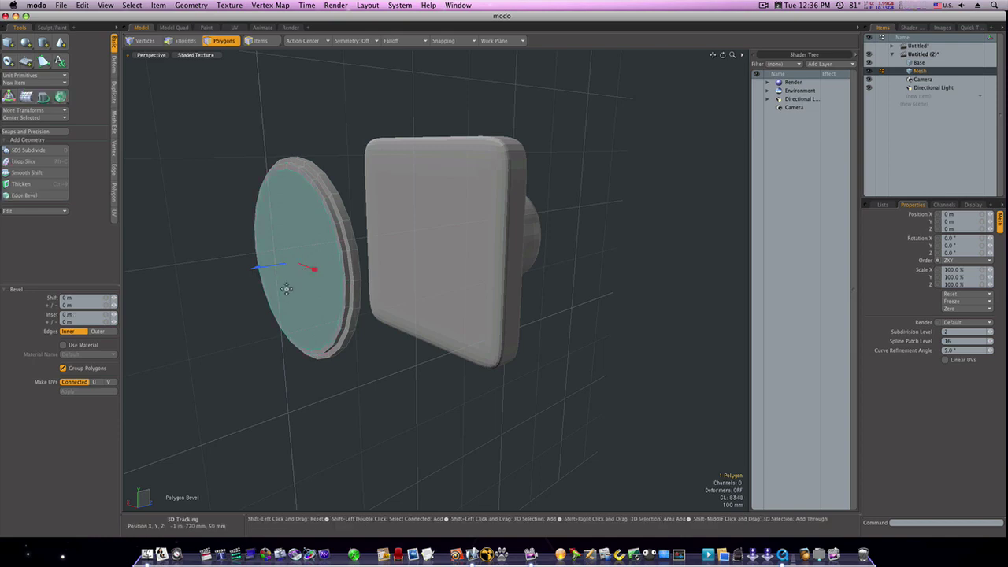
drag(284, 267, 126, 287)
key(q)
alt+drag(281, 383, 291, 333)
key(Delete)
click(425, 306)
key(Delete)
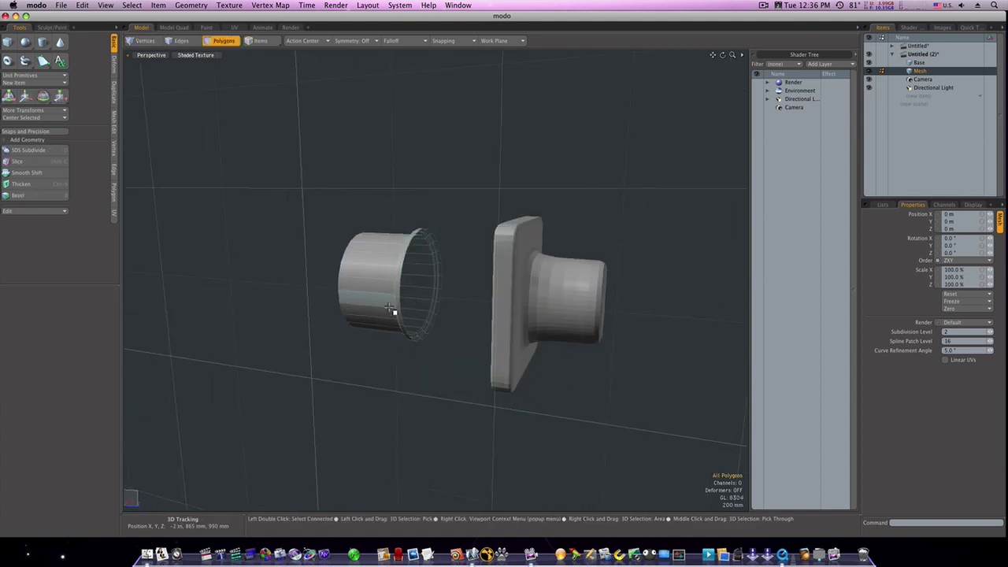
Delete six adjacent wall polygons along the underside of the tube to open a gap in front of the rim.
alt+drag(360, 318, 562, 245)
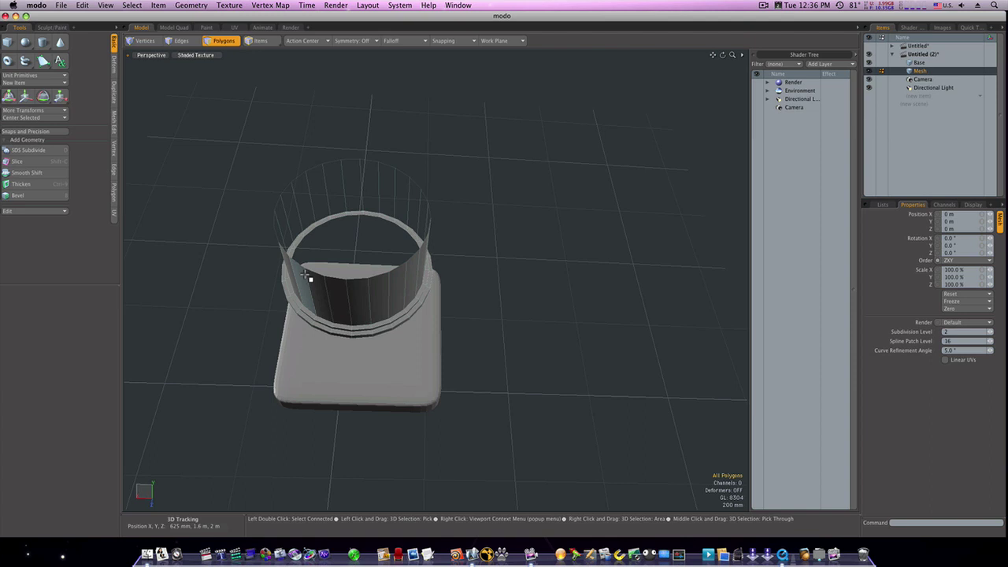
click(357, 306)
mouse_move(356, 306)
mouse_down()
mouse_move(333, 293)
mouse_move(376, 302)
mouse_up()
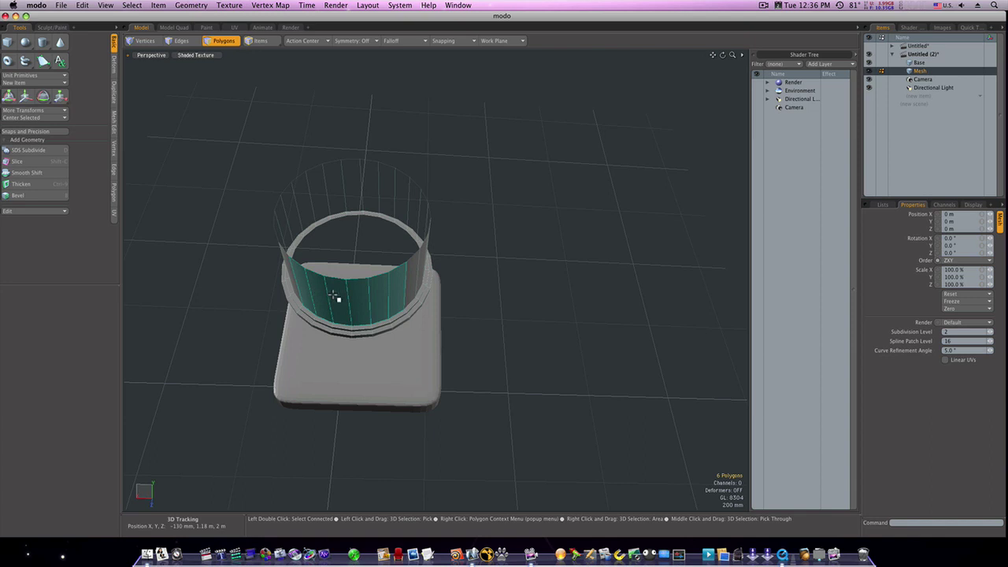
key(Delete)
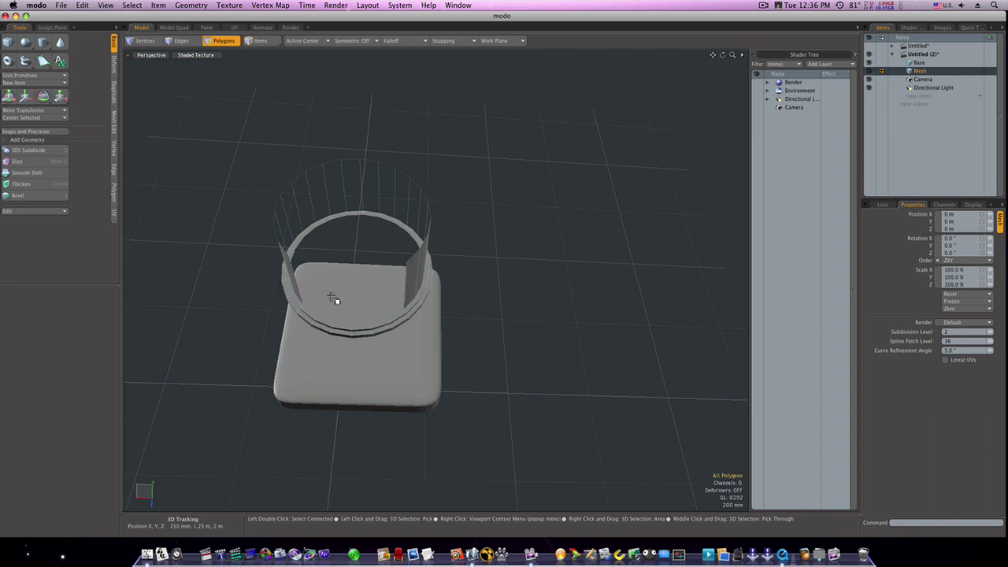
key(super+z)
key(Delete)
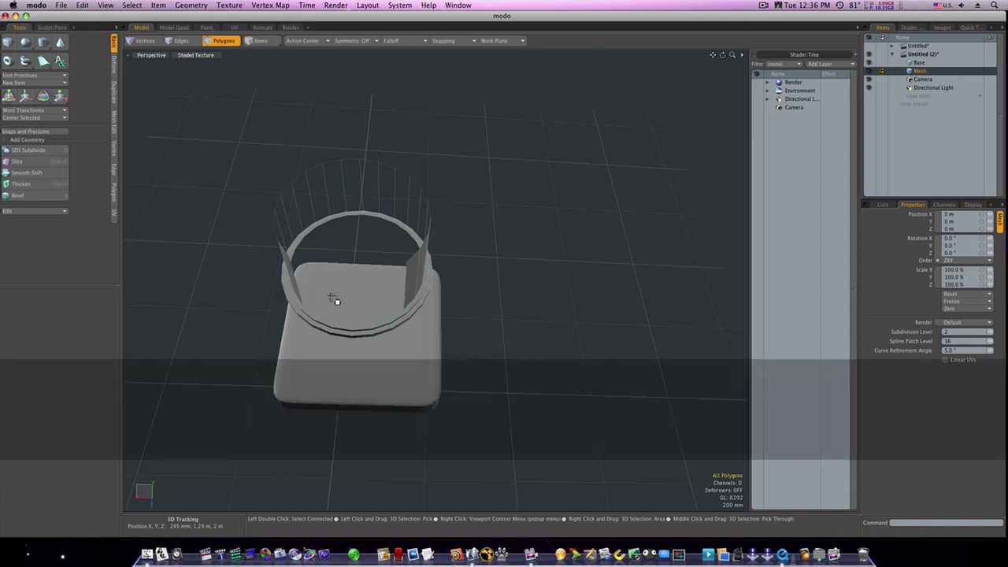
Thicken the open tube's walls with an offset of 75 mm.
alt+drag(335, 300, 308, 330)
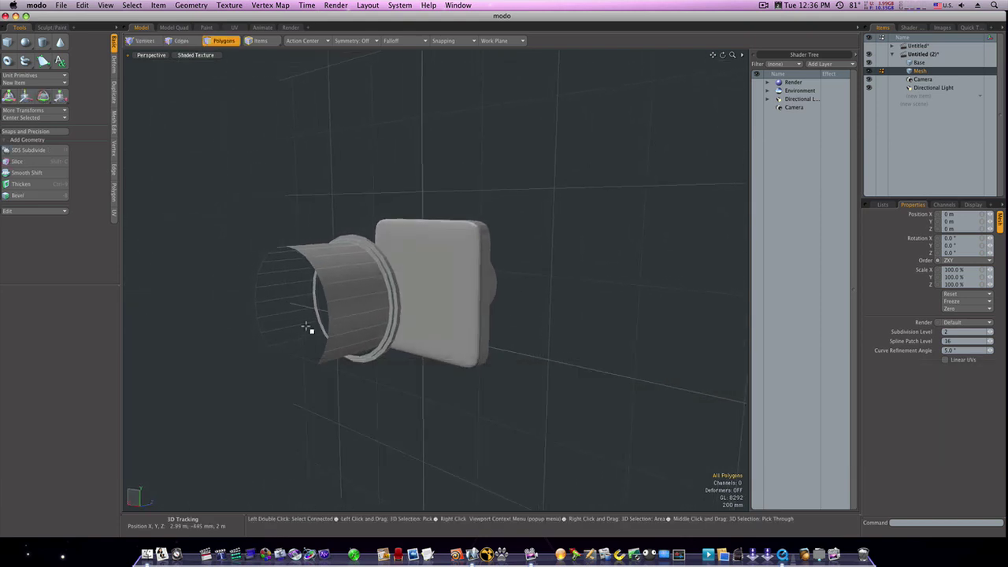
click(55, 186)
click(243, 269)
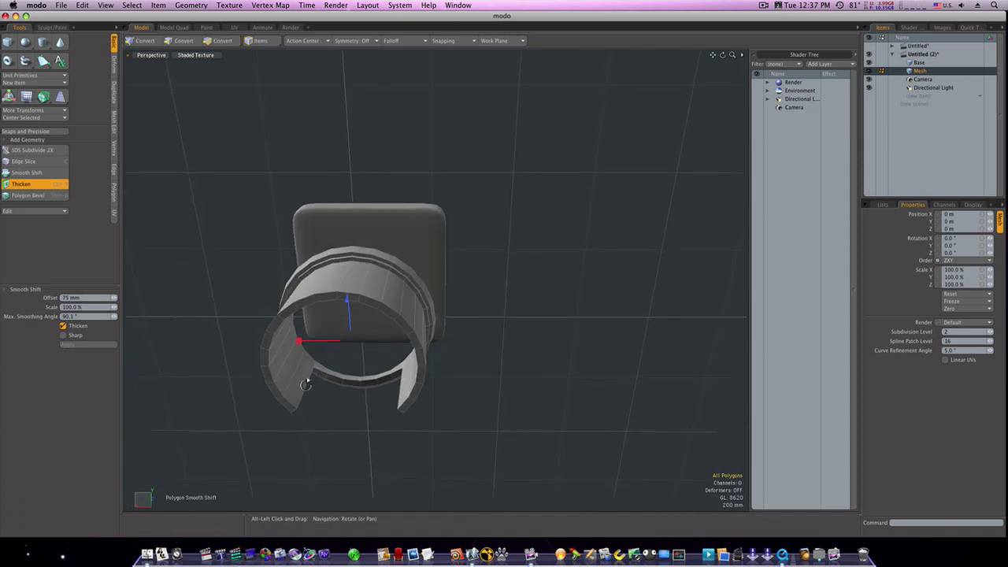
alt+drag(307, 383, 529, 332)
key(space)
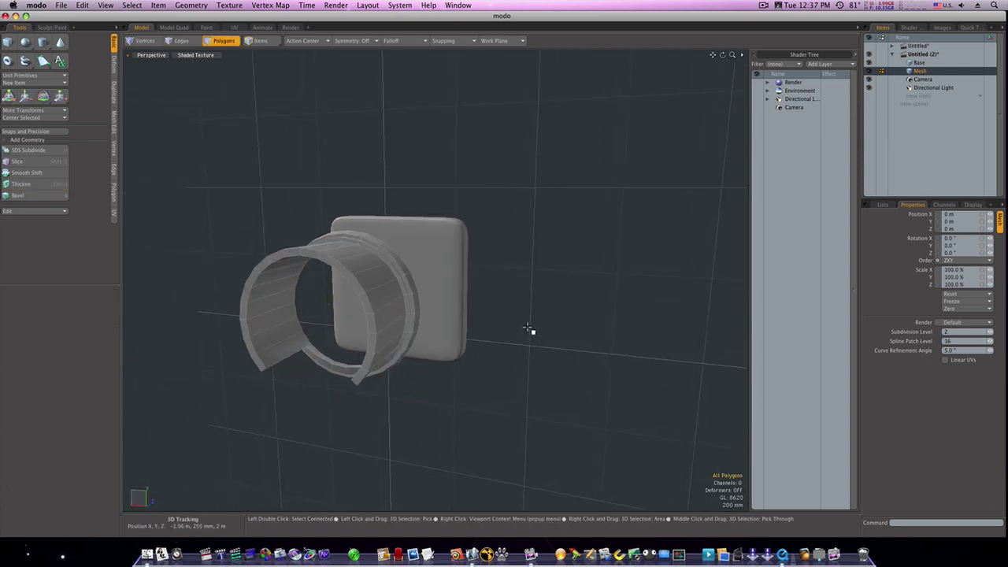
Convert the tube to subdivision surfaces and move all its polygons about 1.195 m along Z onto the base.
alt+drag(493, 353, 440, 348)
double_click(359, 317)
key(w)
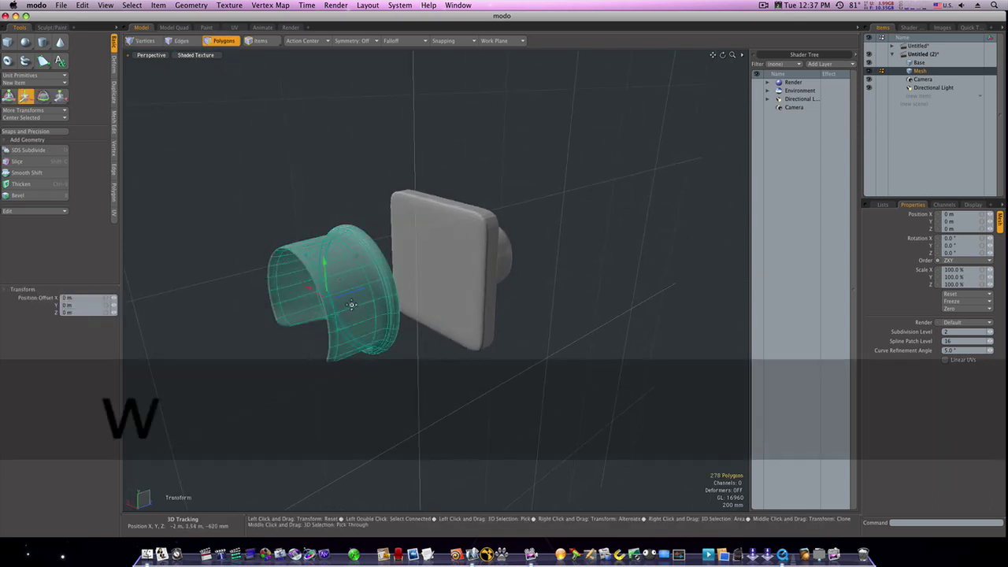
drag(350, 298, 425, 273)
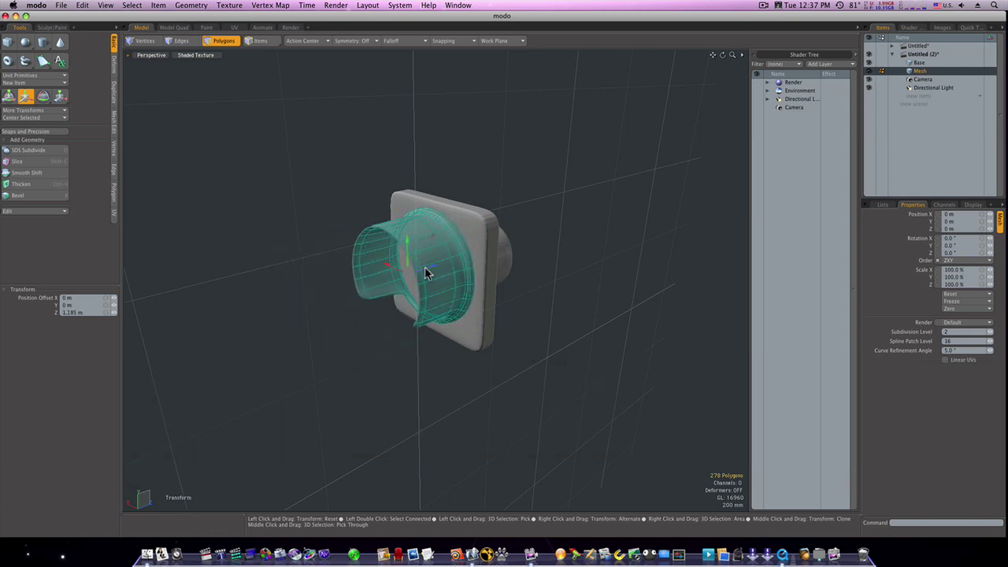
key(q)
Add another empty mesh item to the scene for the disc inside the hood.
alt+drag(574, 331, 536, 312)
click(914, 96)
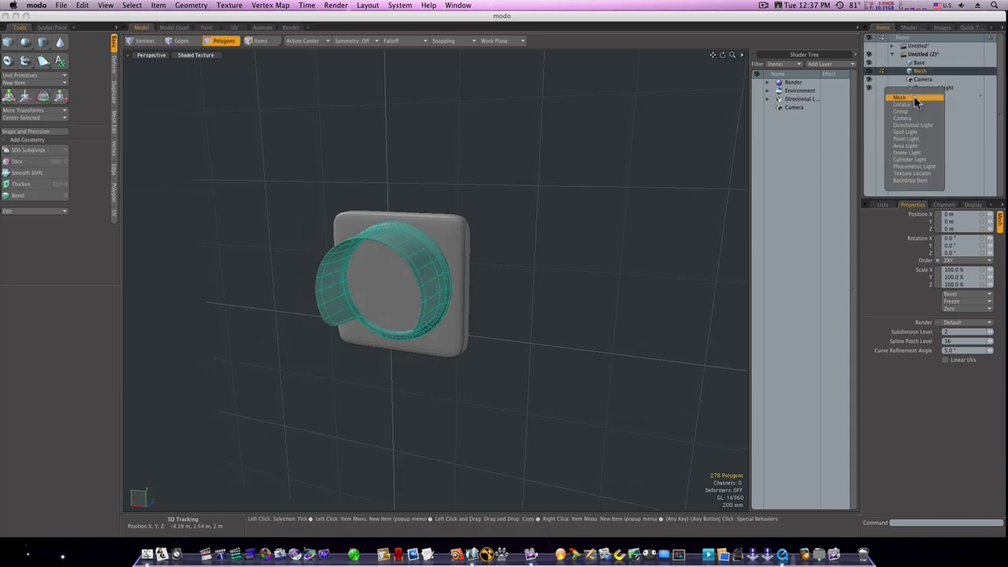
click(914, 98)
In the back view, draw a Z-axis cylinder circle of about 619 mm radius, centred in the hood at X -205 mm, Y 710 mm.
mouse_move(522, 292)
alt+mouse_down()
mouse_move(547, 281)
mouse_move(505, 283)
alt+mouse_up()
key(ctrl+space)
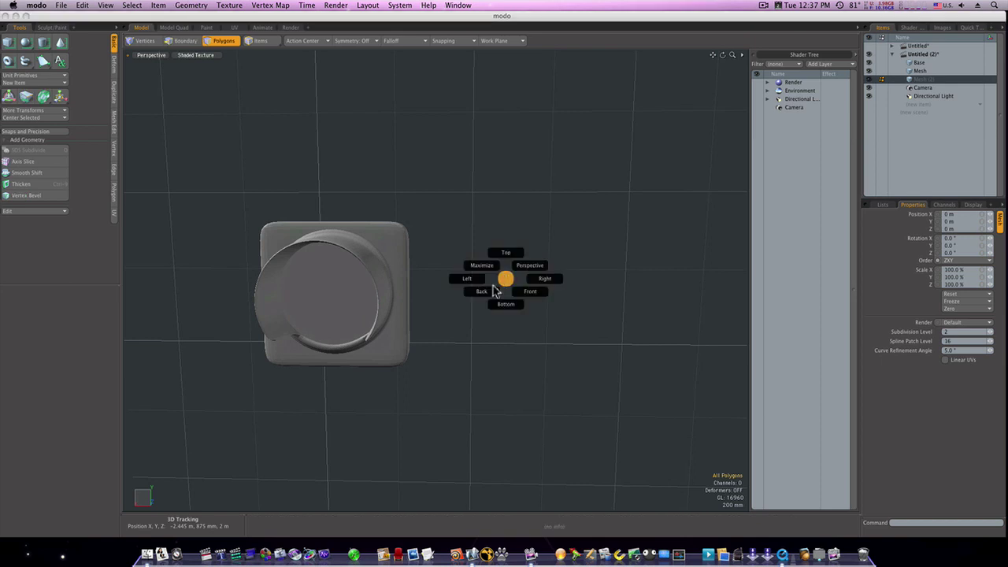
click(493, 293)
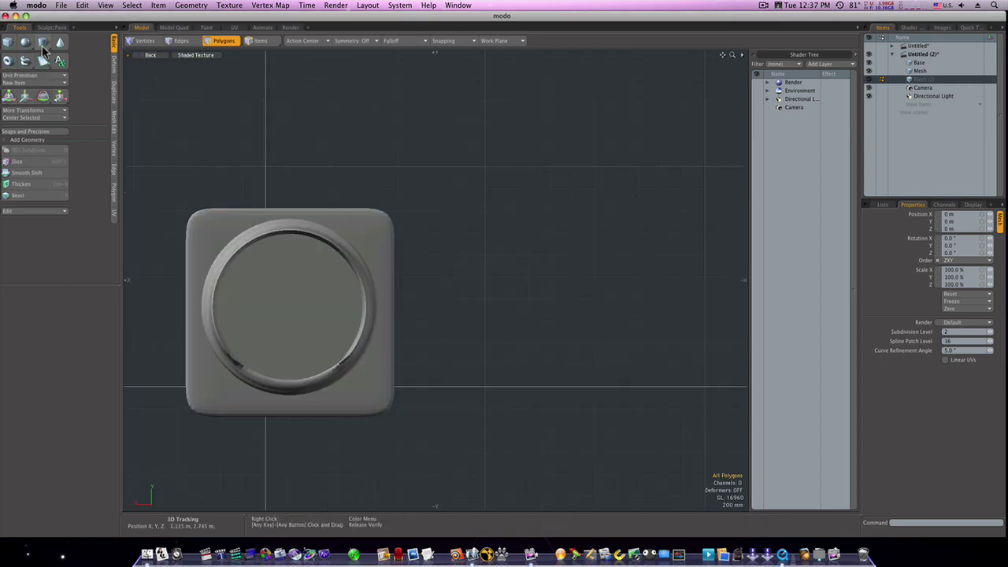
click(44, 44)
click(561, 330)
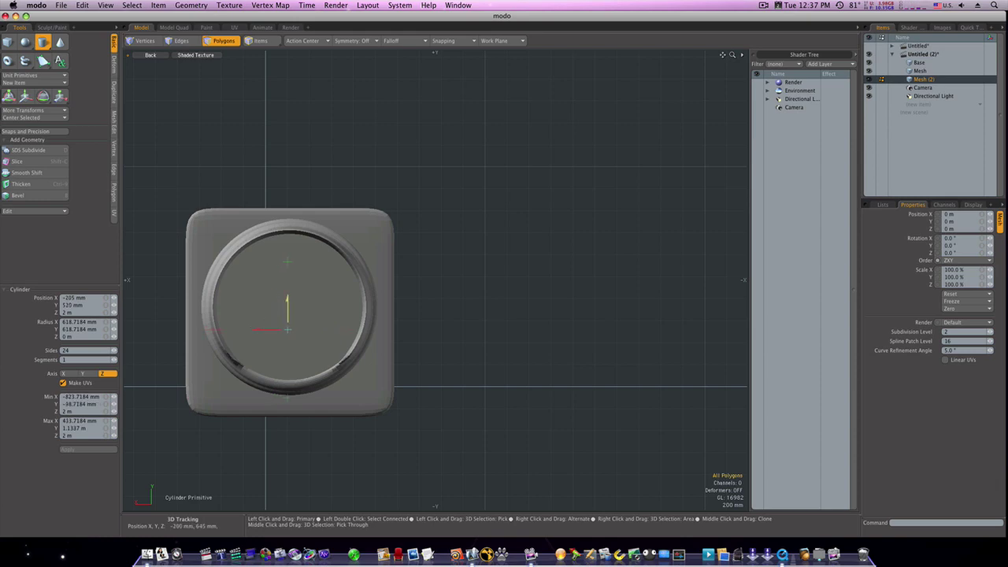
key(ctrl+space)
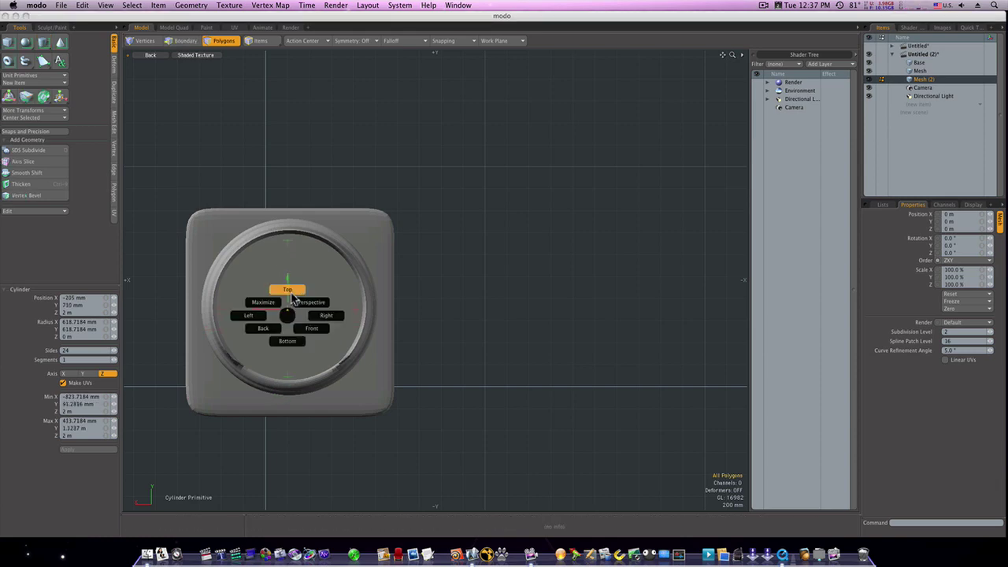
Move the new circle along Z to stand in front of the hood, and give it a slight thickness.
click(304, 300)
alt+drag(311, 303, 289, 295)
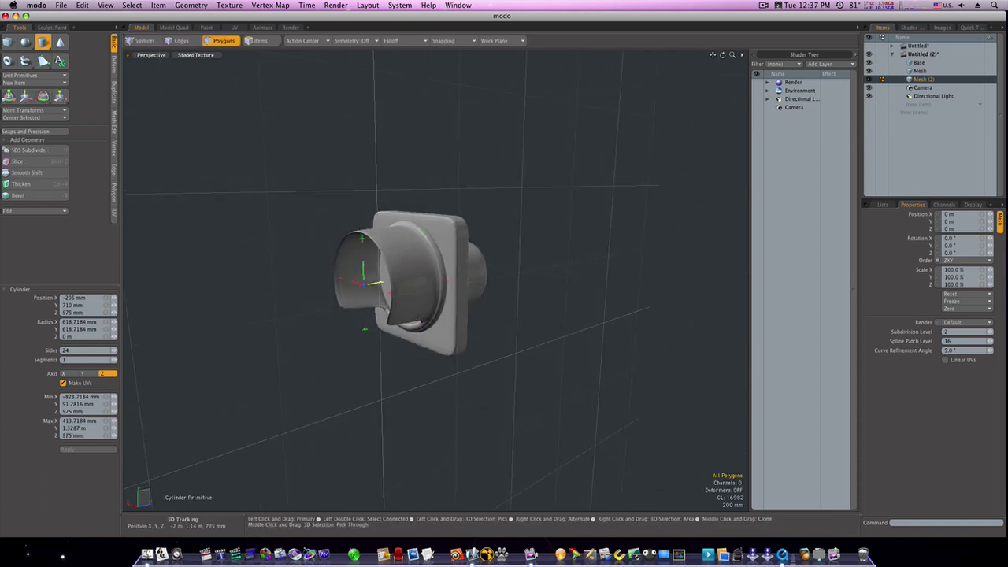
drag(382, 283, 401, 326)
key(q)
Bevel the disc's front polygon with alternating insets of about 24 mm and a small outward shift to form a stepped rim.
click(315, 315)
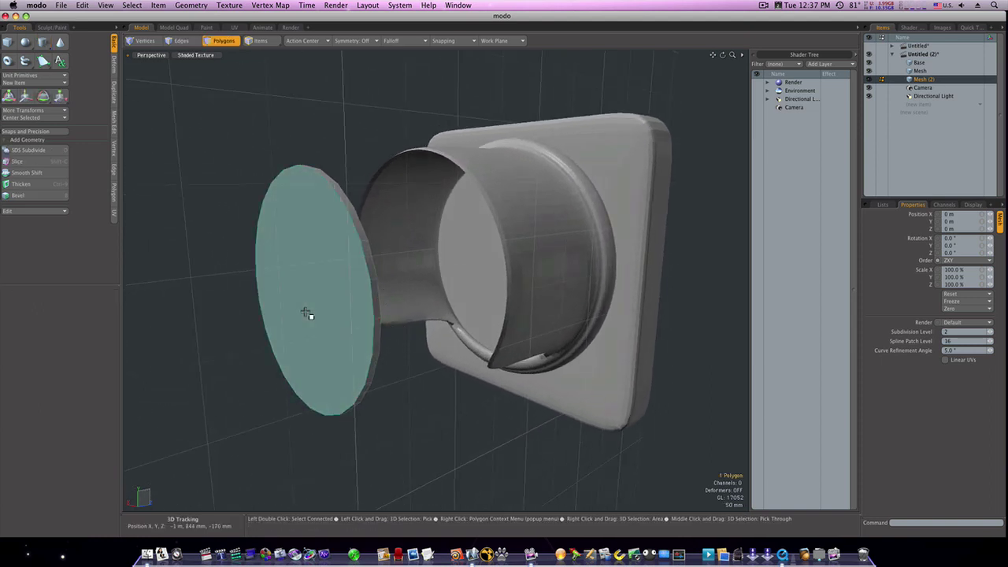
key(b)
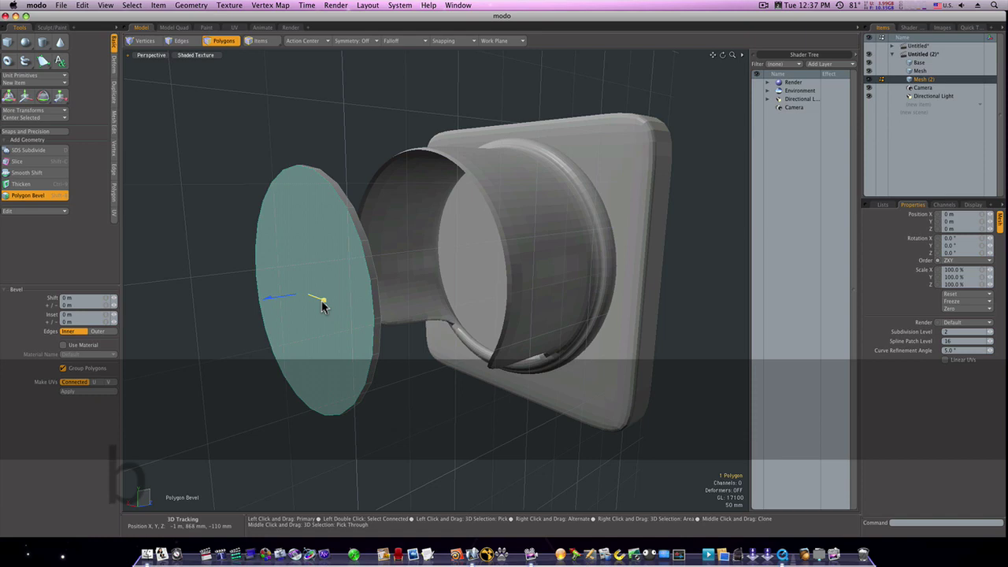
drag(315, 304, 325, 300)
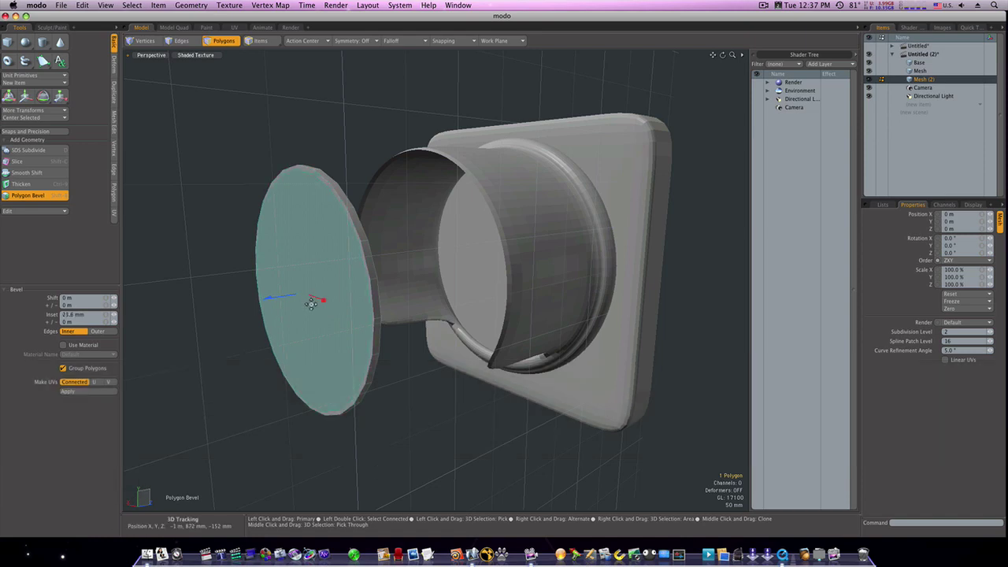
shift+click(312, 313)
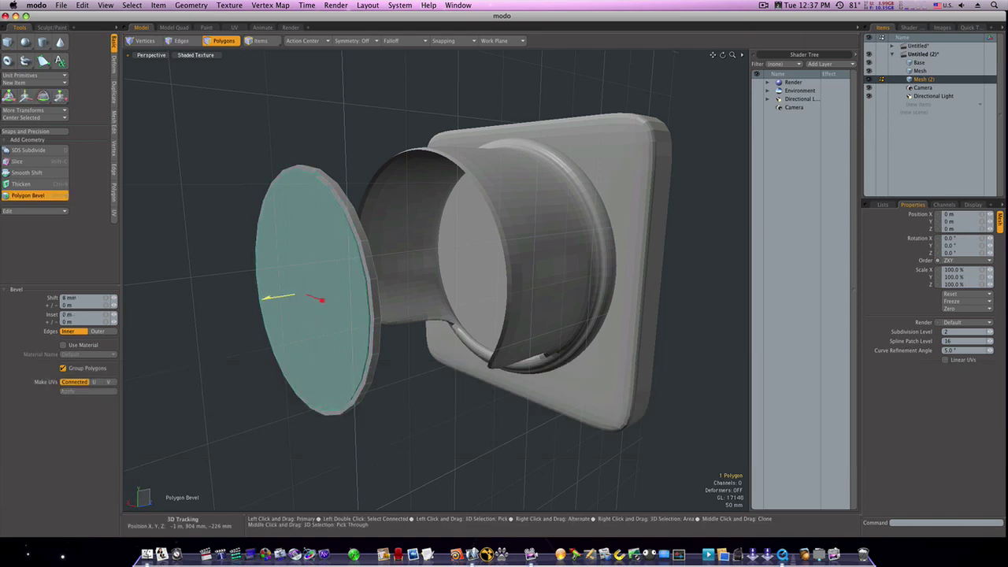
drag(295, 302, 288, 304)
shift+click(309, 317)
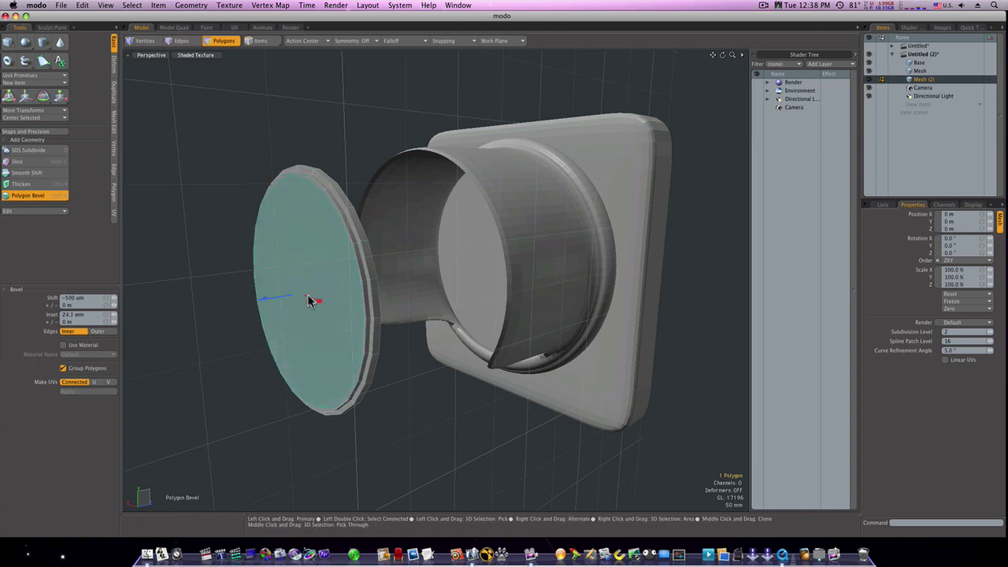
click(307, 313)
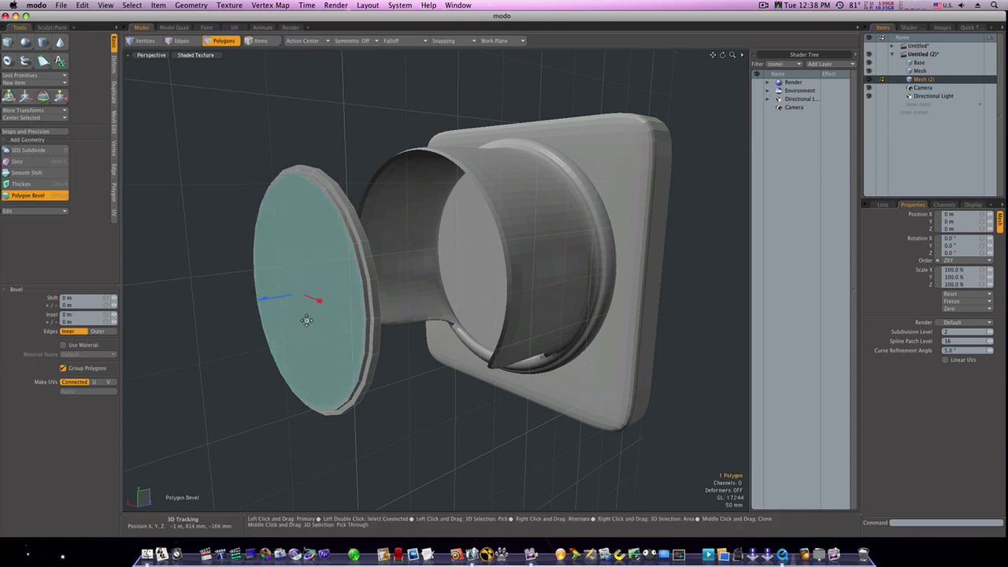
Inset the disc's front polygon by about 252 mm and convert the disc to subdivision surfaces.
drag(319, 301, 315, 300)
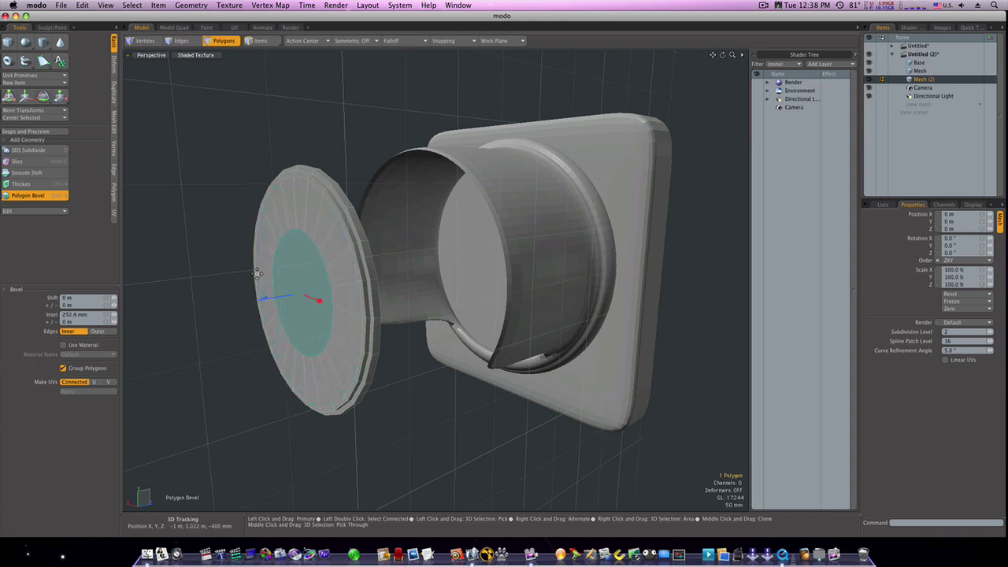
key(space)
click(424, 428)
key(Tab)
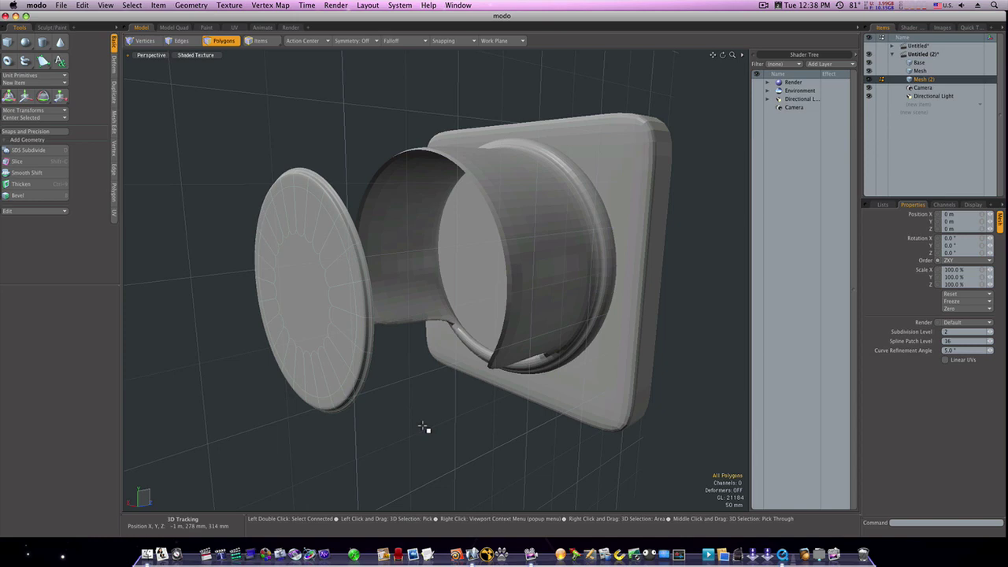
Move the disc's centre polygon about -196 mm along Z, away from the hood, to dome the disc's front.
click(305, 304)
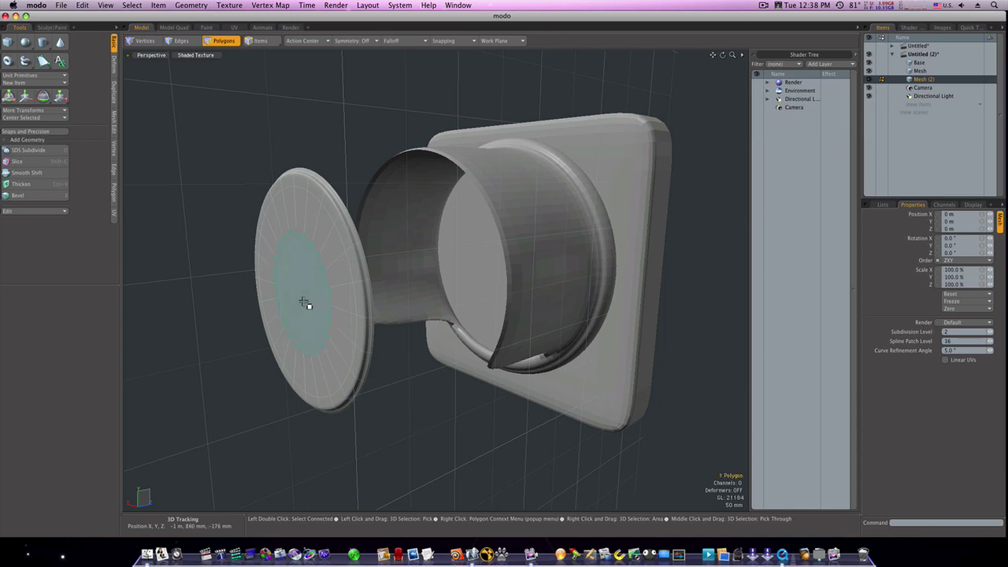
key(w)
drag(331, 288, 295, 294)
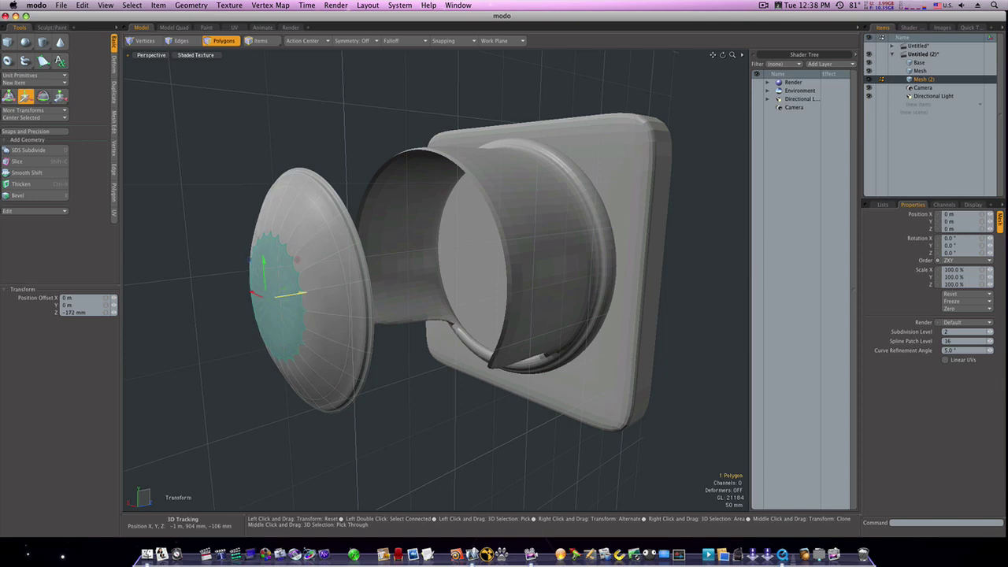
drag(250, 259, 253, 258)
alt+drag(417, 403, 396, 388)
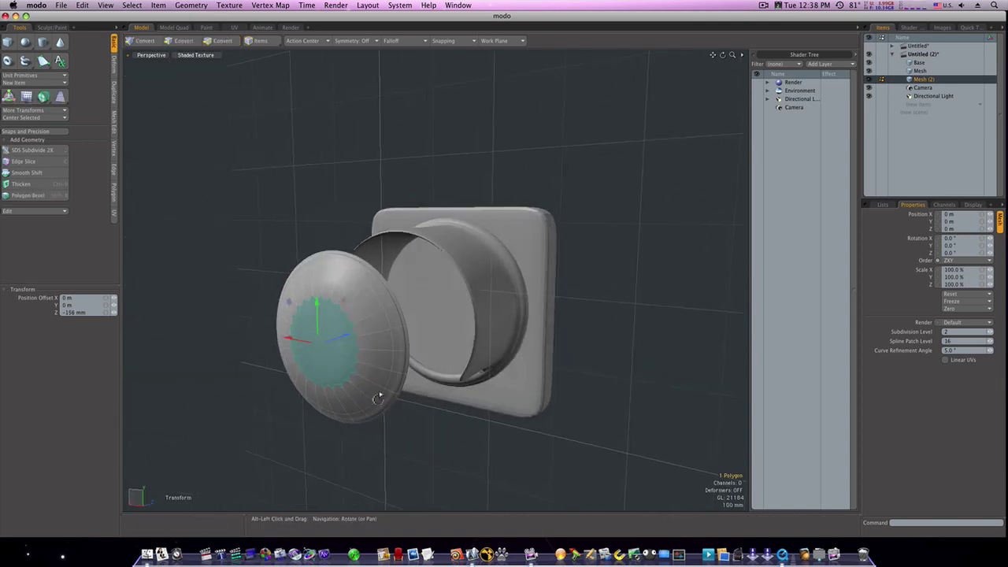
drag(346, 341, 340, 347)
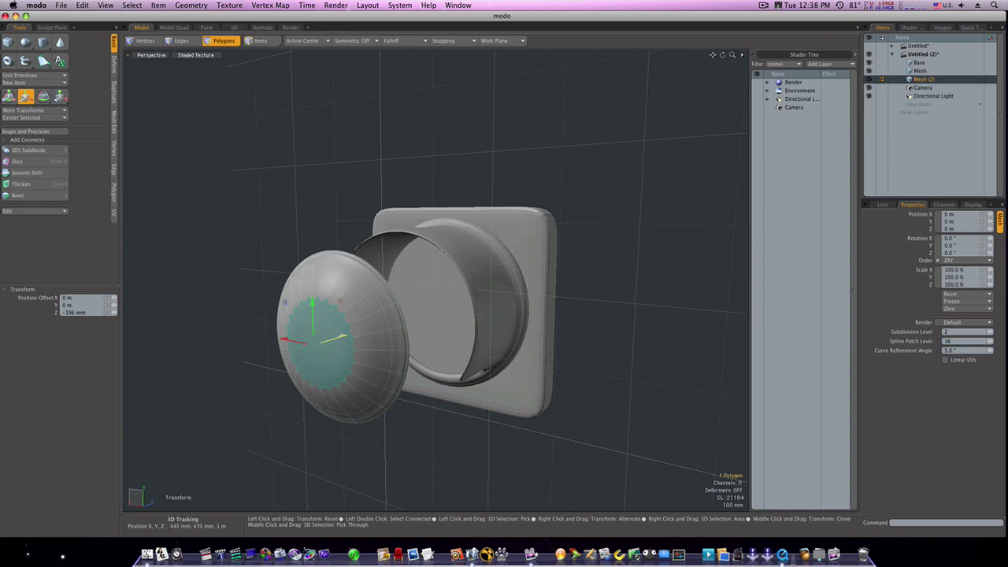
key(q)
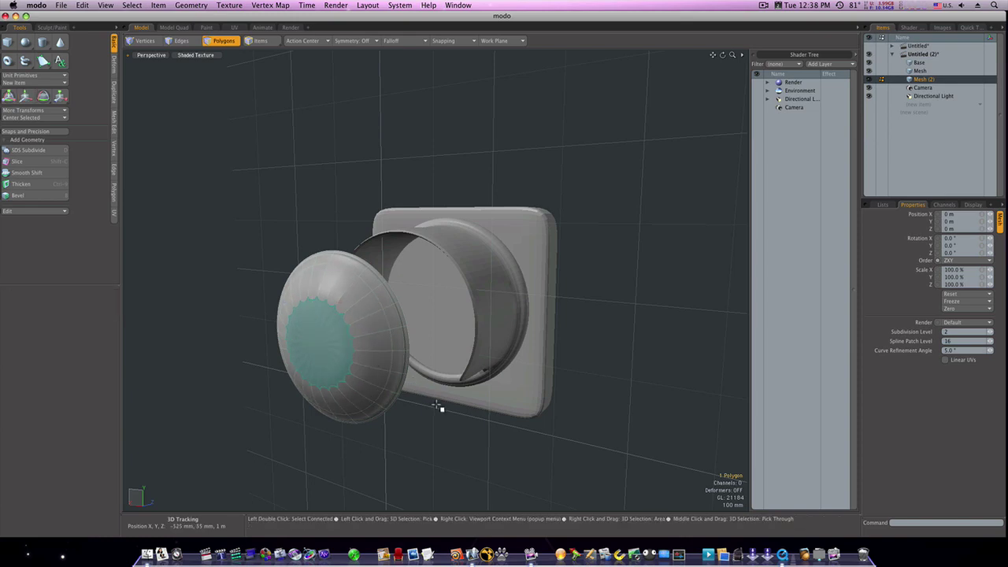
click(439, 422)
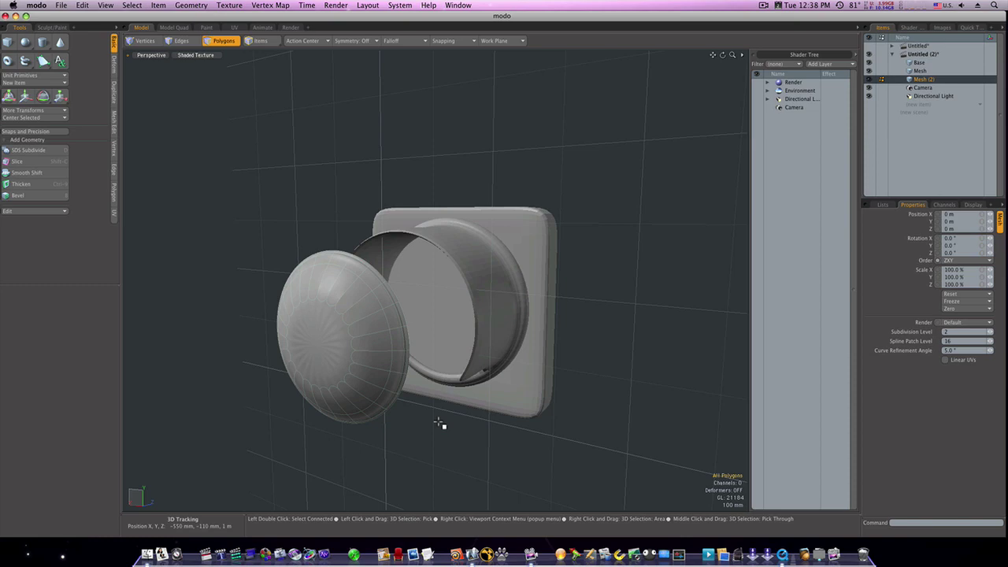
Move the whole disc about 1.27 m along Z into the hood, temporarily hiding the hood mesh to check the placement.
key(w)
drag(352, 339, 349, 315)
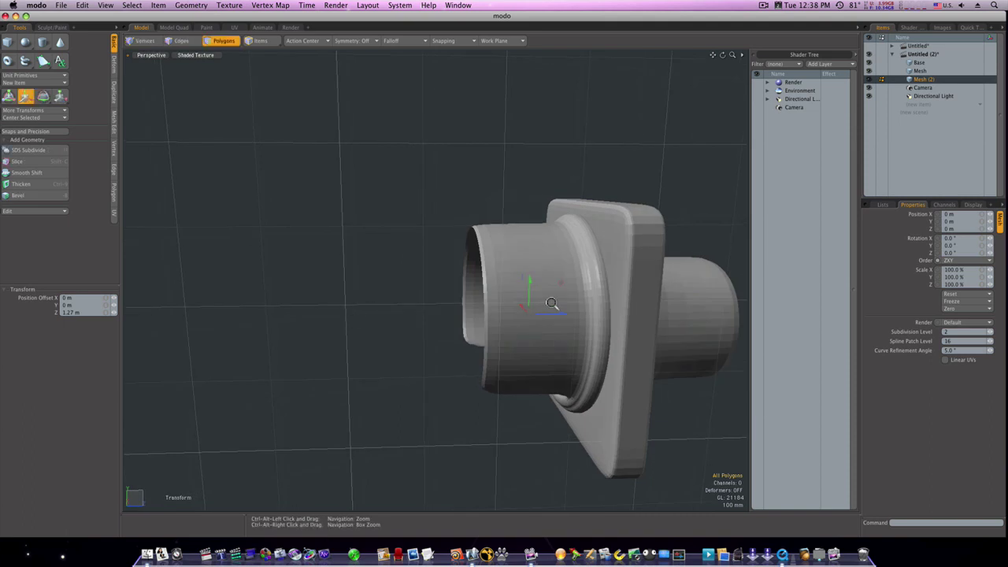
ctrl+alt+drag(514, 306, 449, 298)
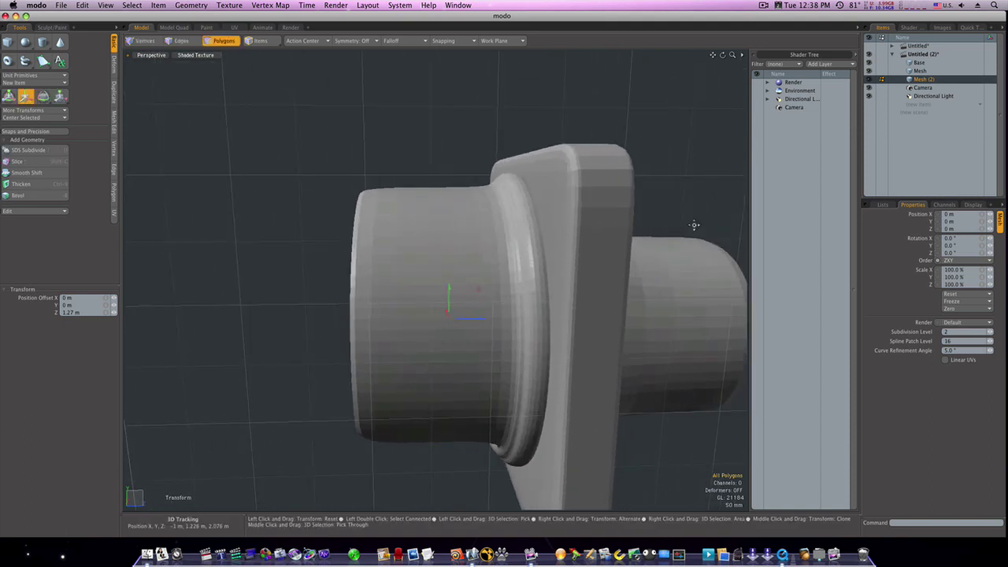
click(870, 70)
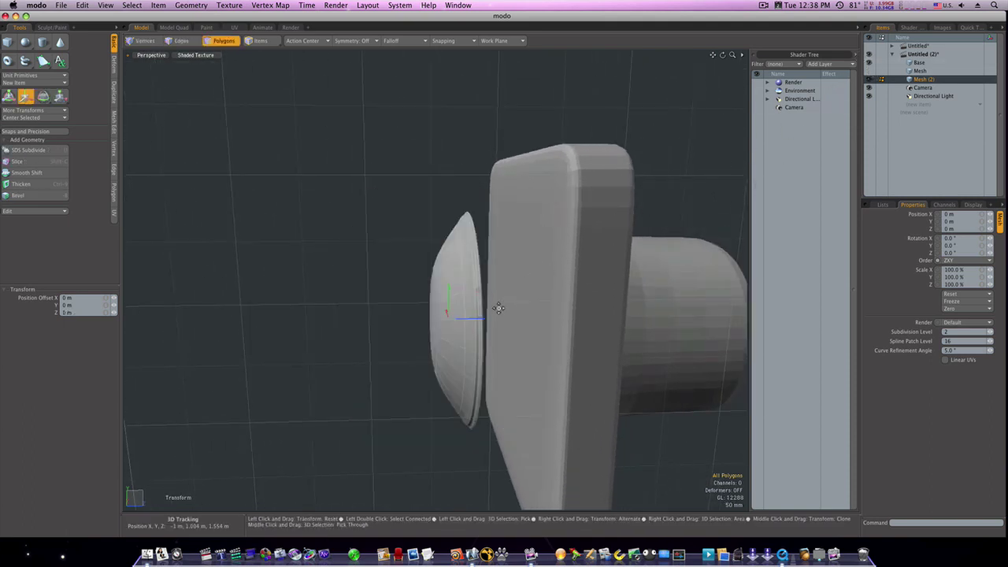
drag(478, 318, 616, 279)
click(870, 71)
In the back view, scale the domed disc up slightly so it nearly fills the hood's opening.
key(ctrl+space)
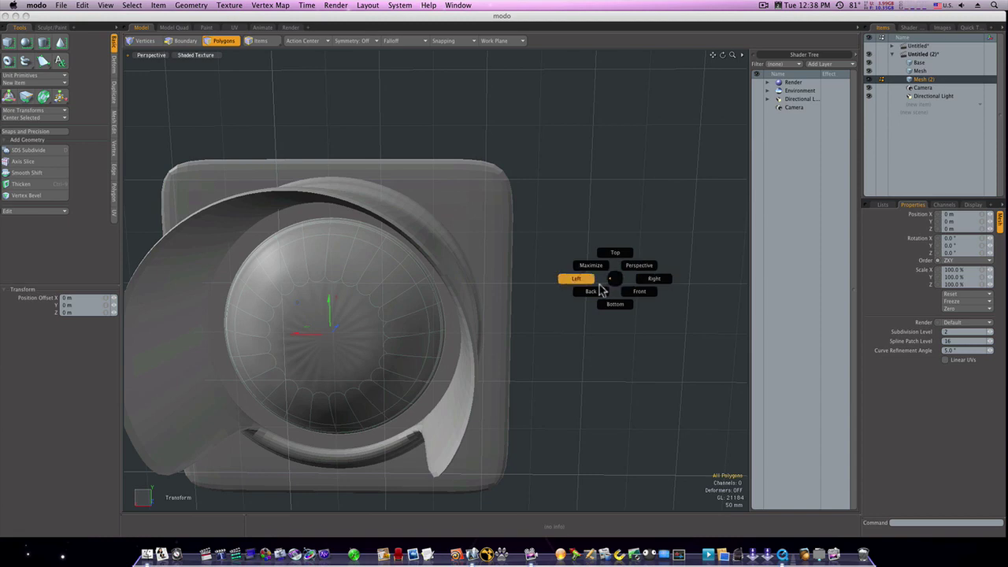
click(591, 290)
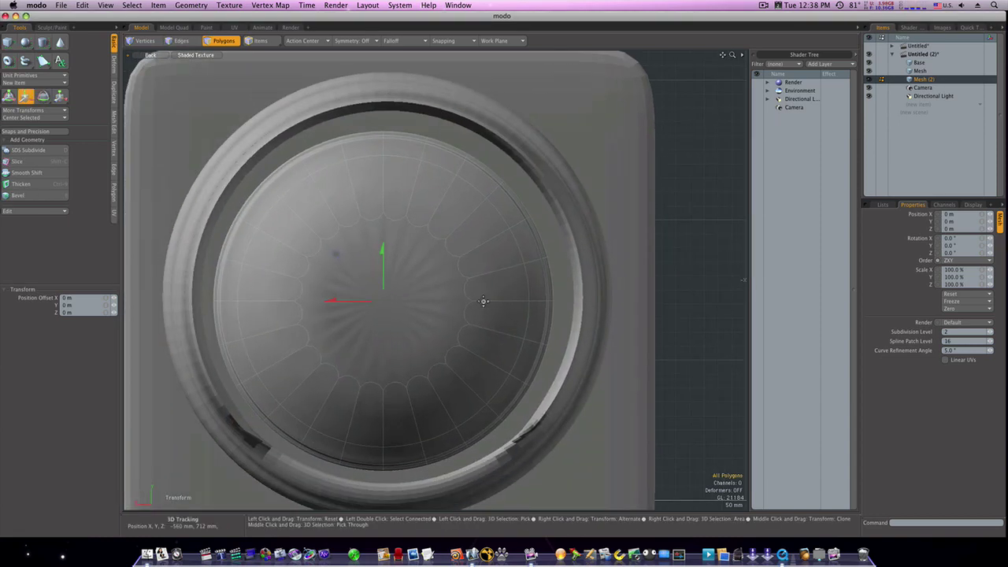
key(r)
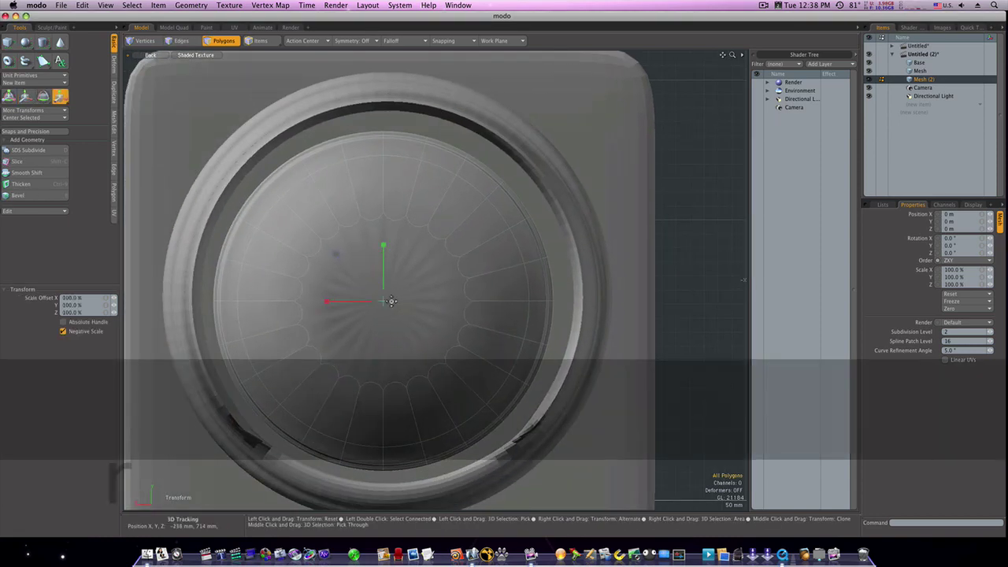
mouse_move(384, 307)
mouse_down()
mouse_move(412, 306)
mouse_move(385, 284)
mouse_move(387, 299)
mouse_move(397, 297)
mouse_up()
key(w)
key(r)
scroll(413, 305, down, 4)
key(space)
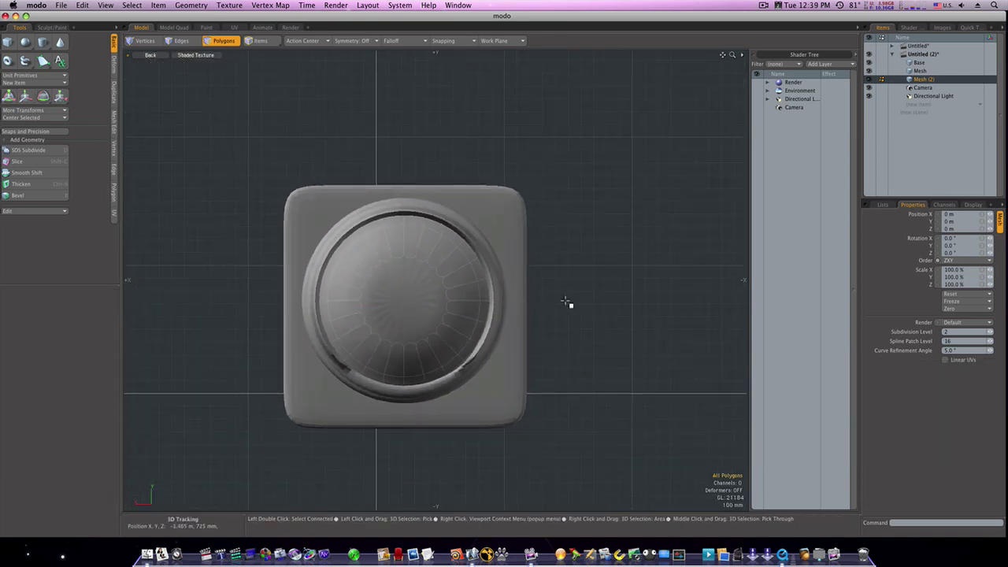
In perspective view, cut and paste the disc and base geometry into the hood's Mesh item, and reorder the emptied Base item below Mesh (2).
key(ctrl+space)
click(588, 287)
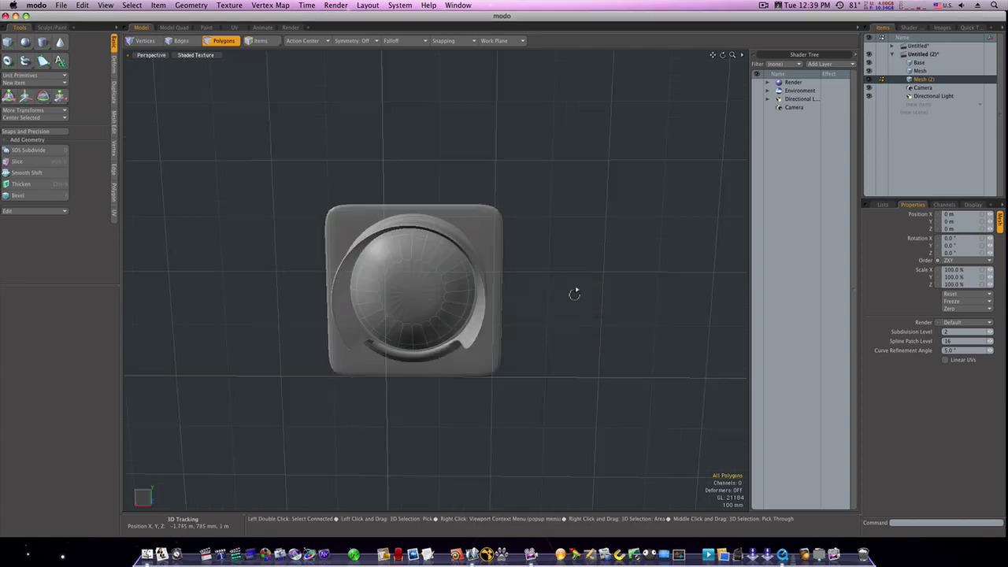
alt+drag(576, 292, 619, 205)
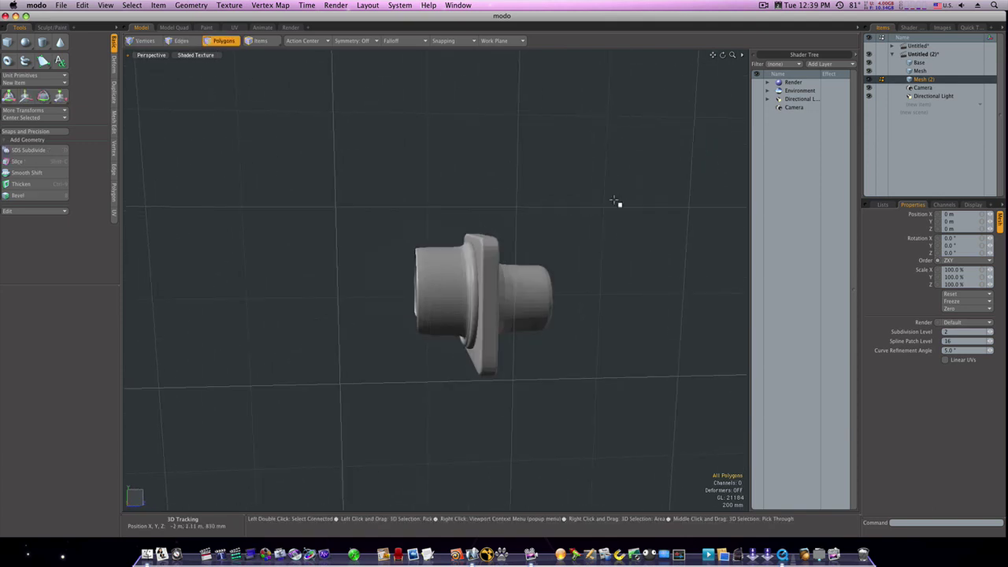
click(928, 80)
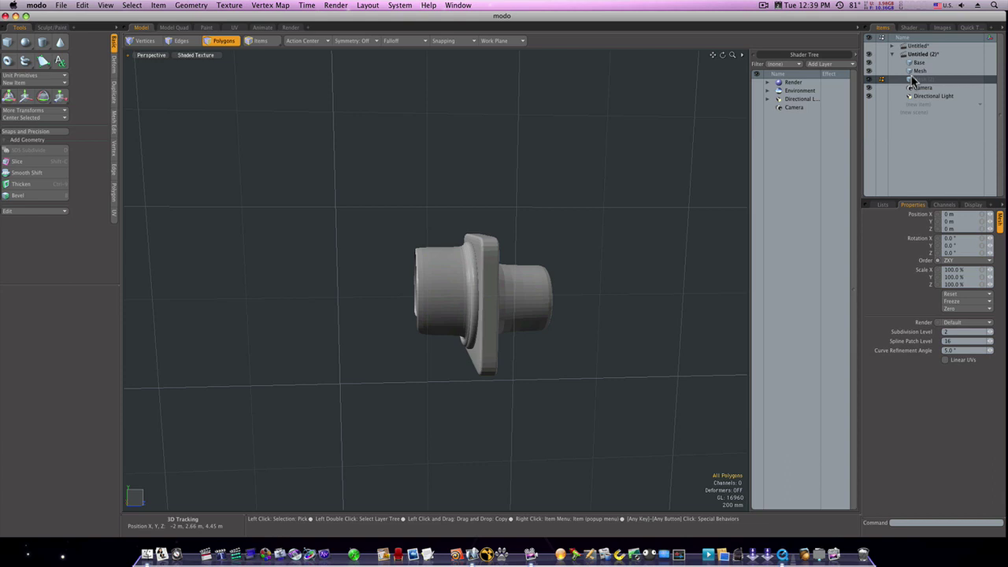
click(916, 72)
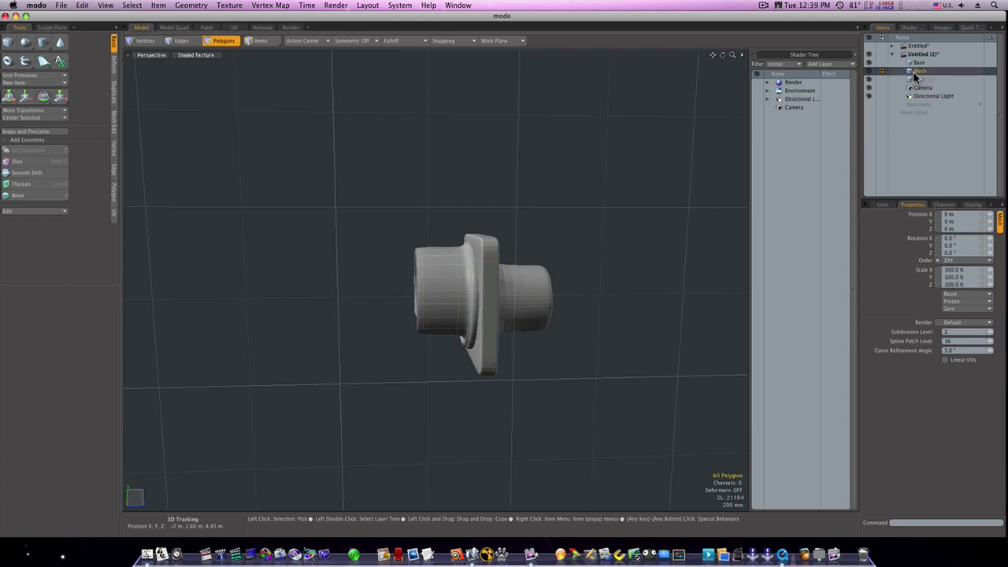
click(915, 64)
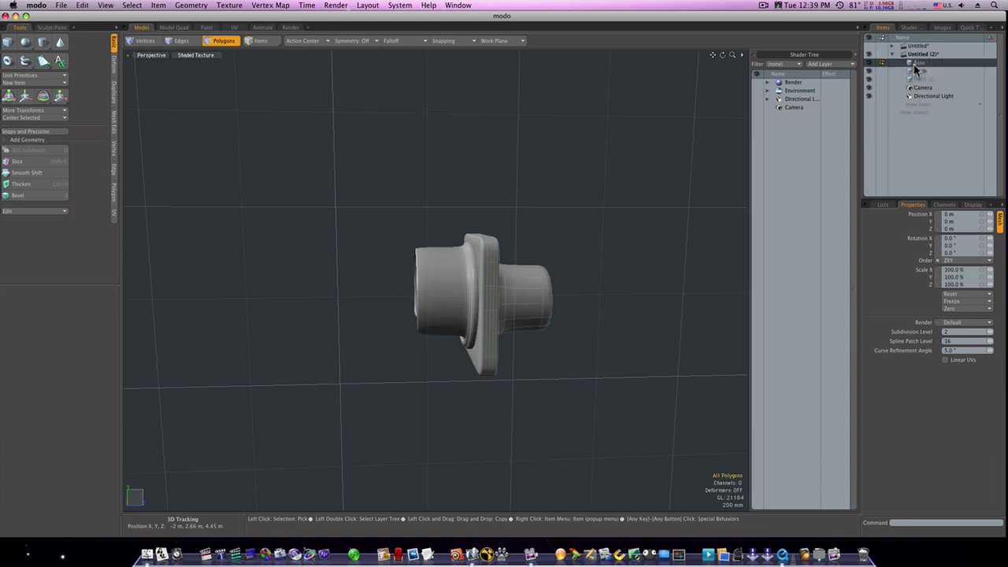
click(915, 70)
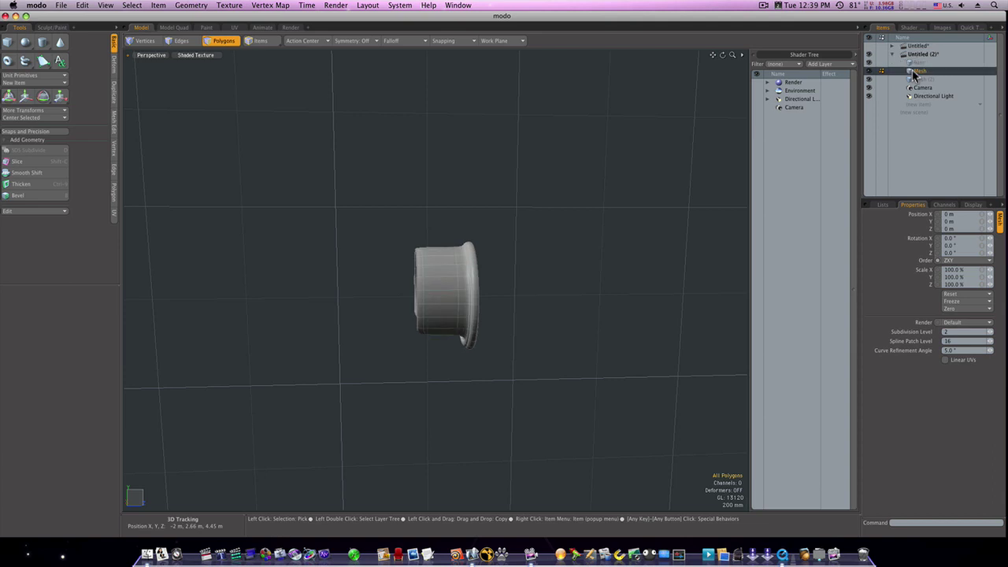
double_click(914, 72)
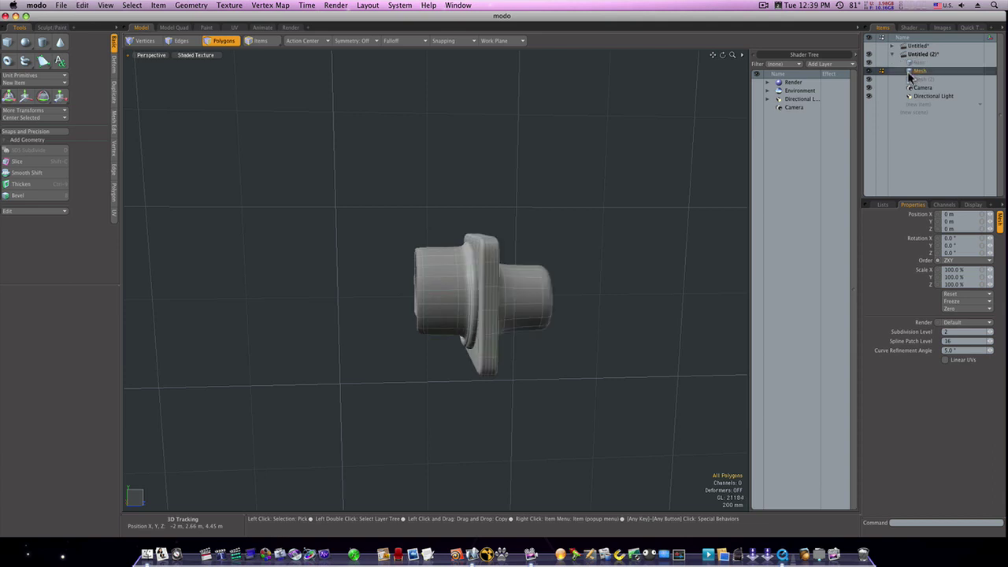
drag(910, 64, 911, 82)
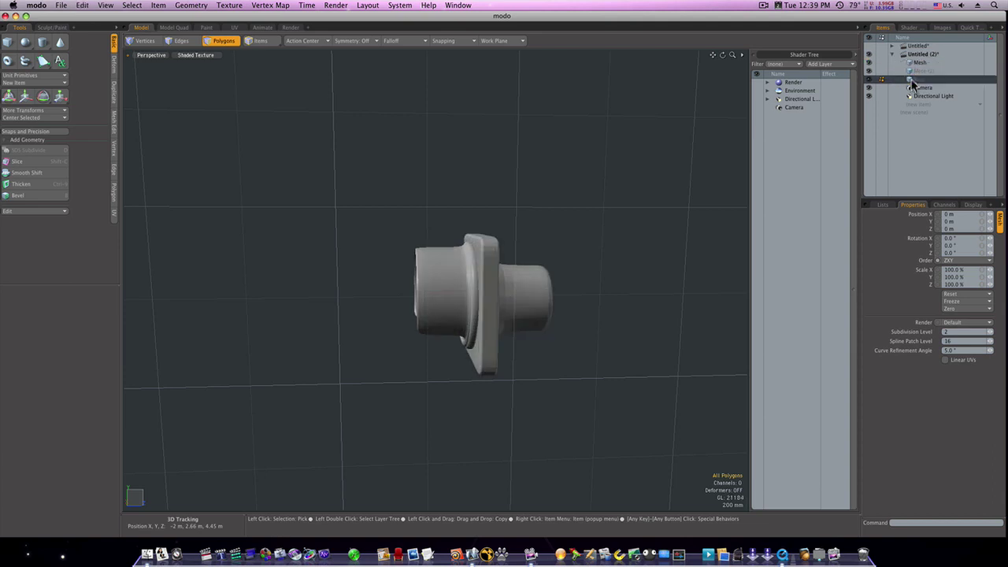
Clone the combined Mesh item twice in item mode, offsetting the clones upward along Y to stack three units edge to edge.
alt+drag(447, 327, 563, 327)
click(260, 41)
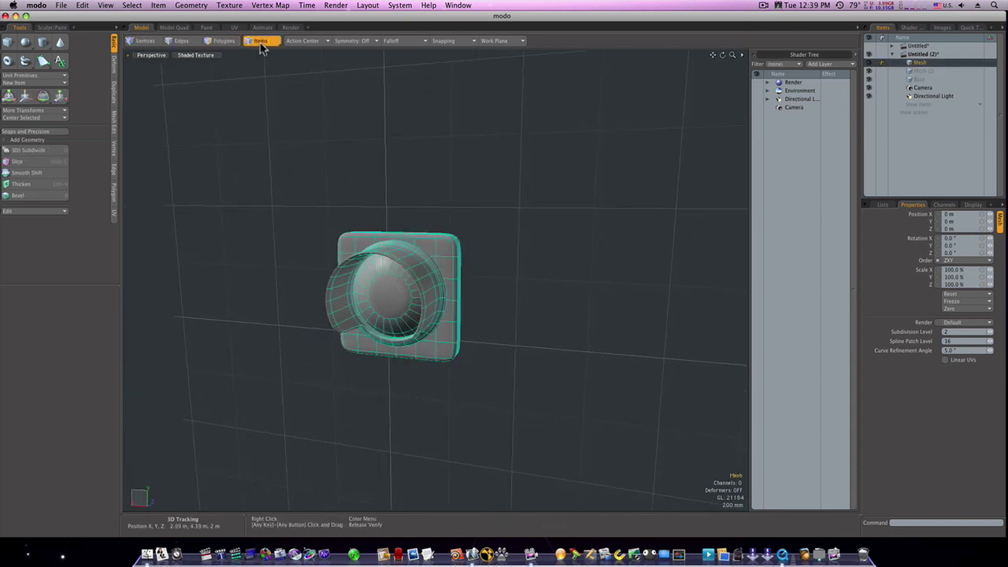
click(115, 90)
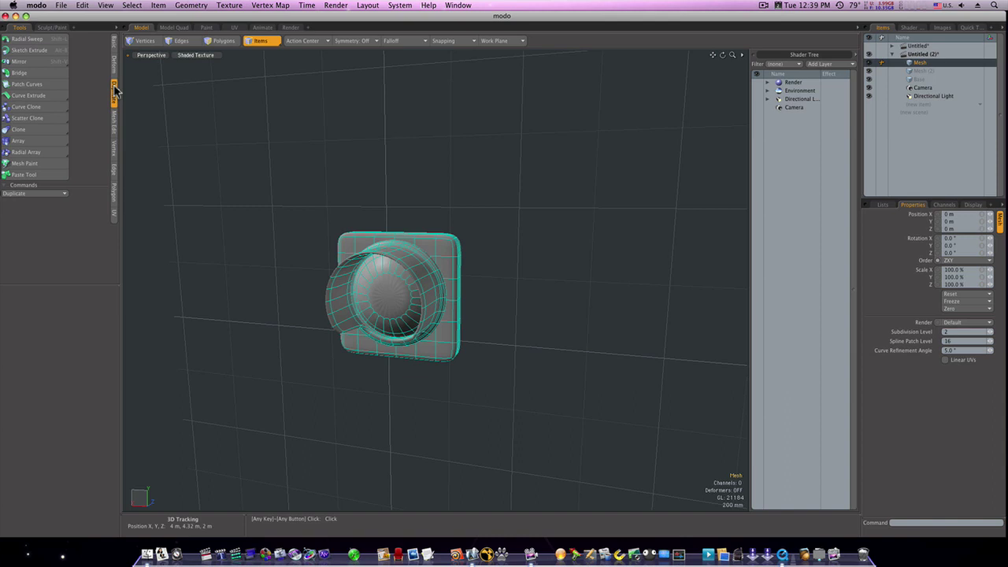
click(32, 129)
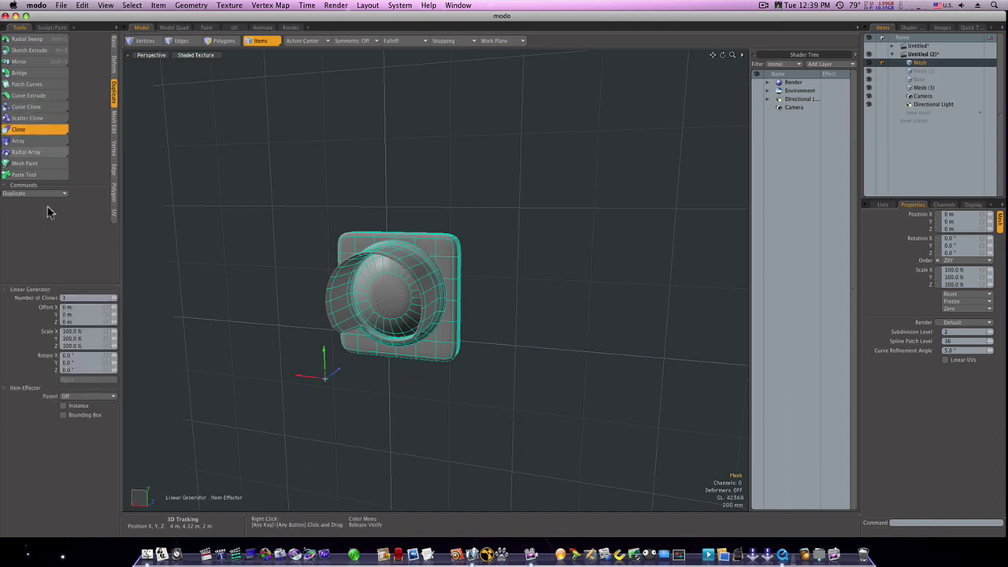
click(115, 301)
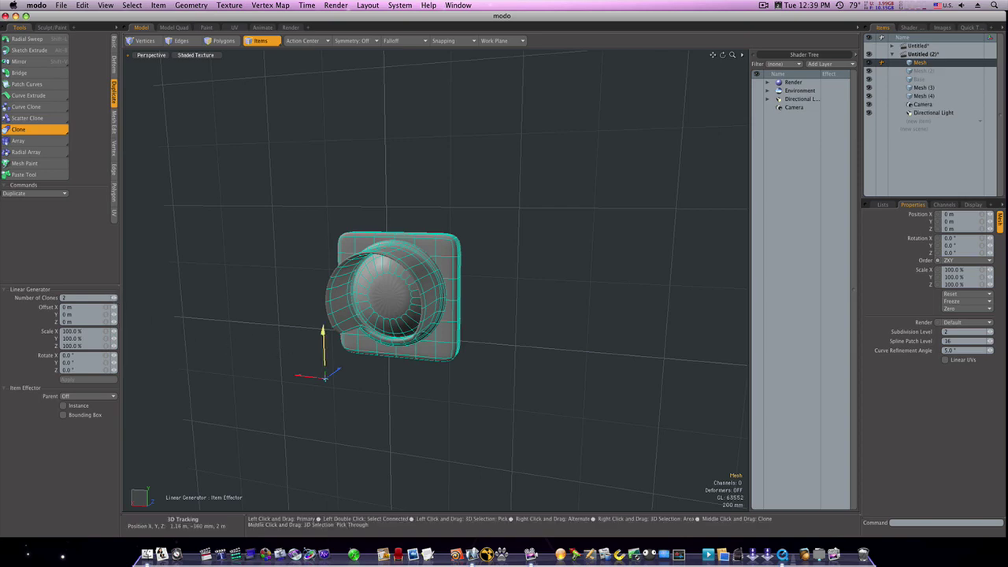
drag(323, 355, 316, 165)
key(space)
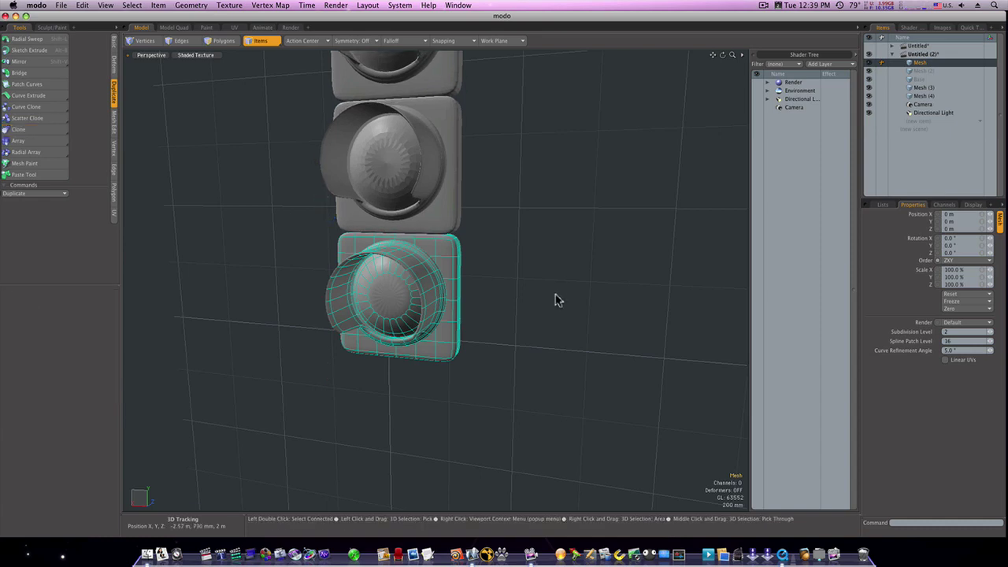
alt+drag(565, 226, 486, 238)
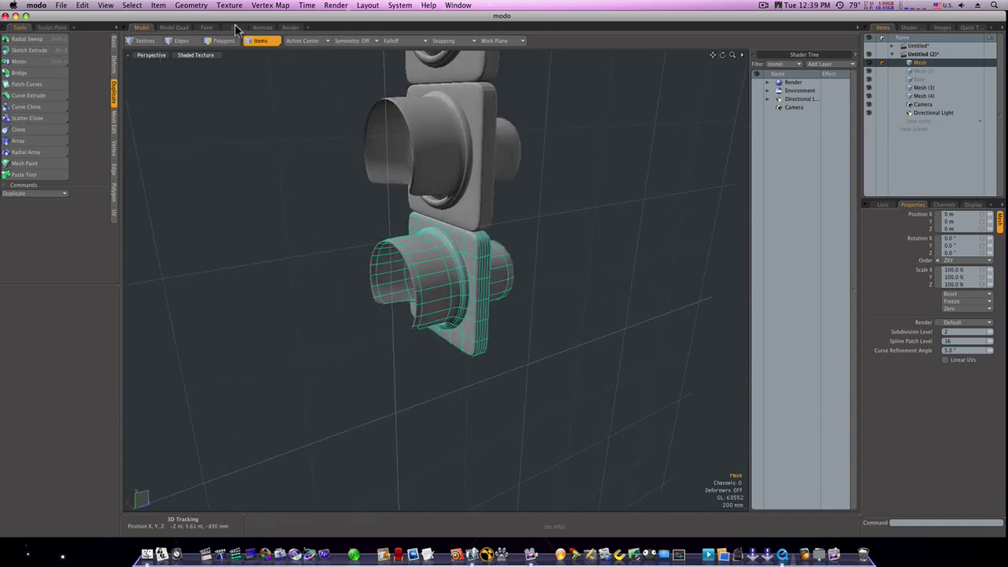
In polygon mode, cut the geometry from Mesh (3) and Mesh (4) and paste both units into the Mesh item.
click(227, 44)
alt+drag(601, 132, 394, 117)
click(913, 87)
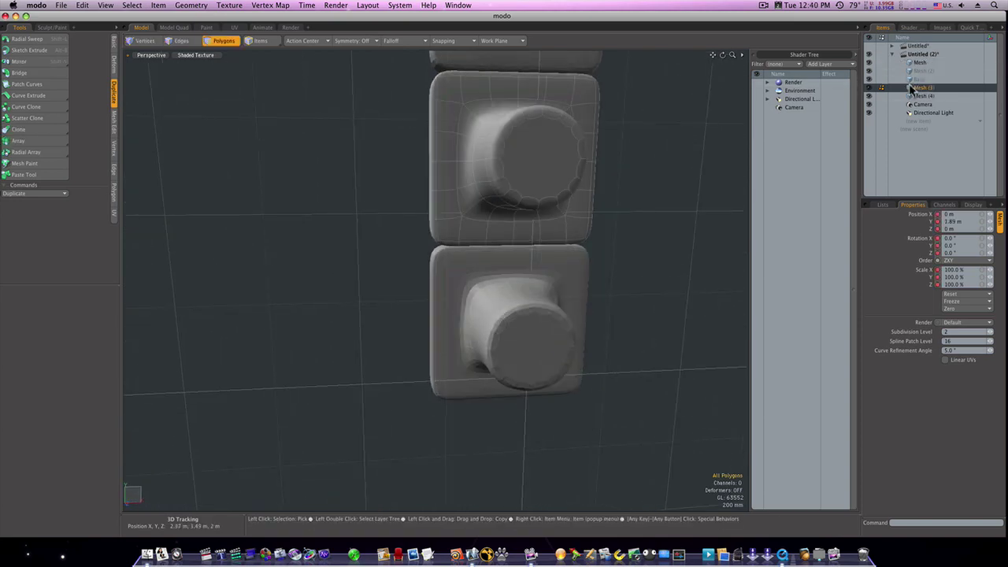
key(h)
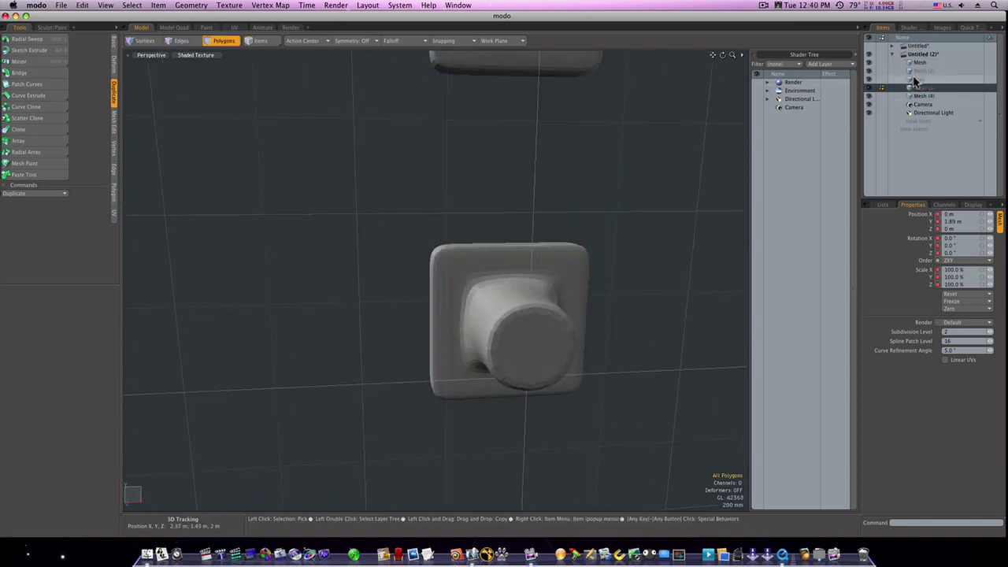
click(914, 63)
key(super+v)
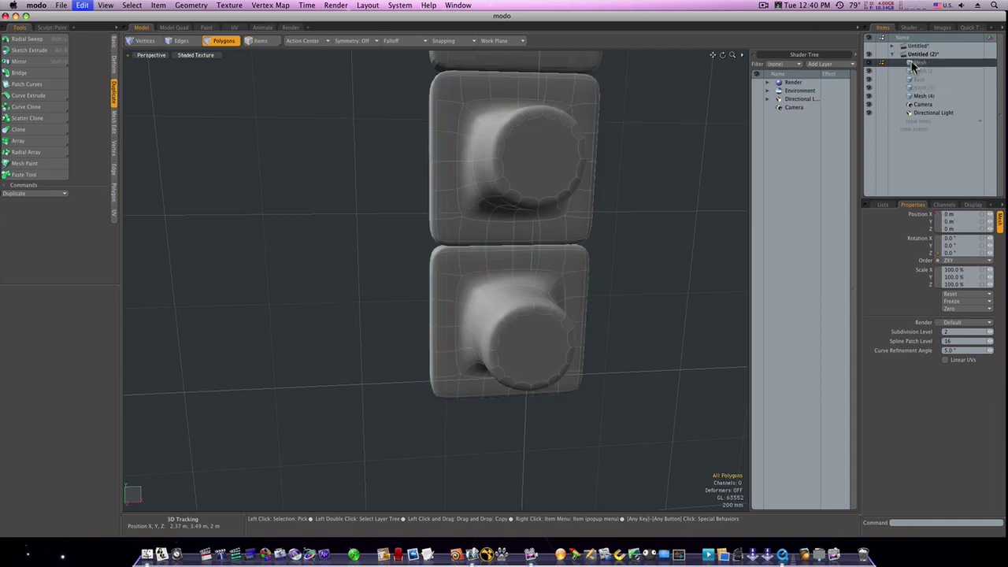
click(916, 95)
key(super+z)
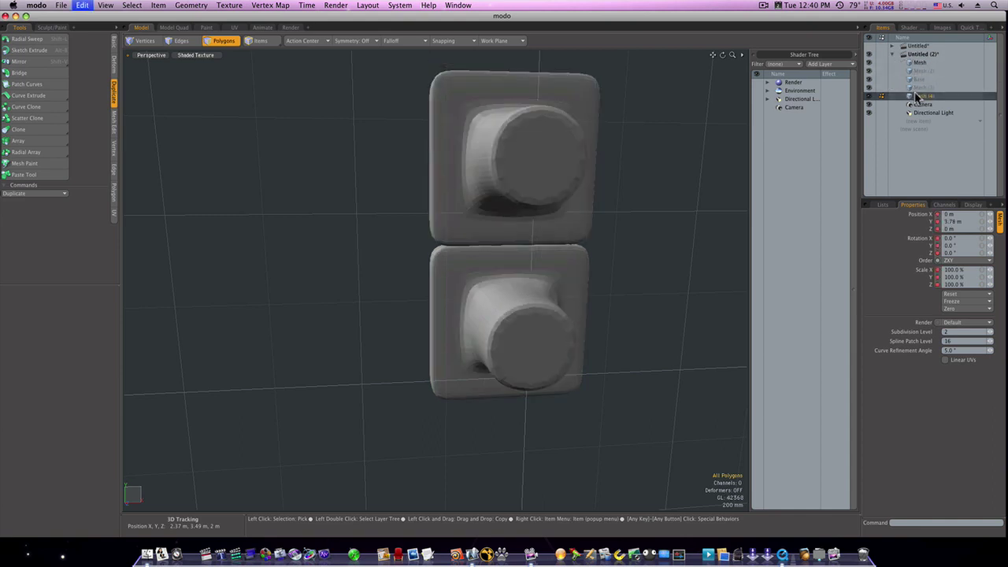
click(917, 63)
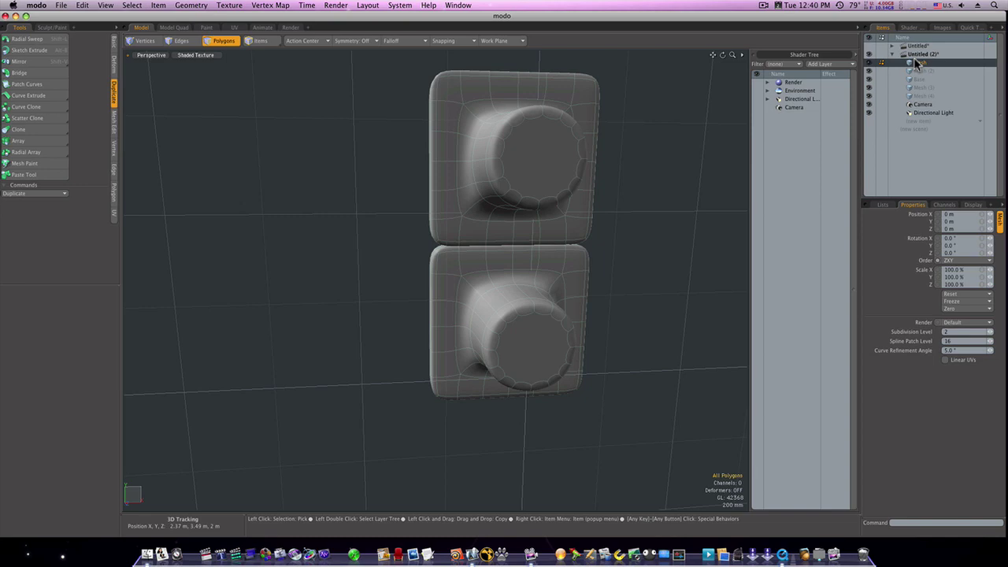
key(super+v)
Bridge the facing polygon pairs on the rear cylinders of the upper and middle units.
alt+shift+drag(607, 157, 532, 209)
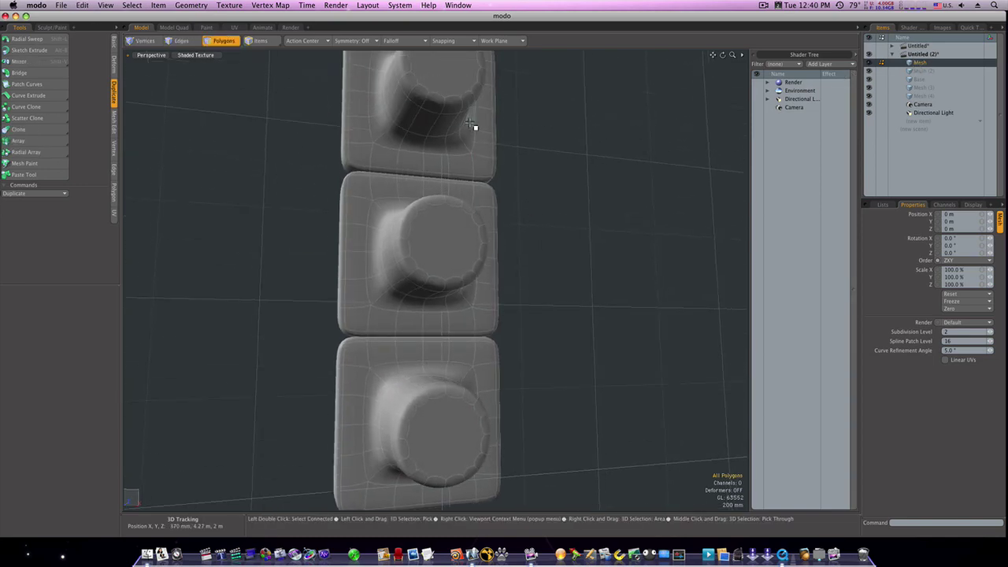
drag(438, 129, 434, 198)
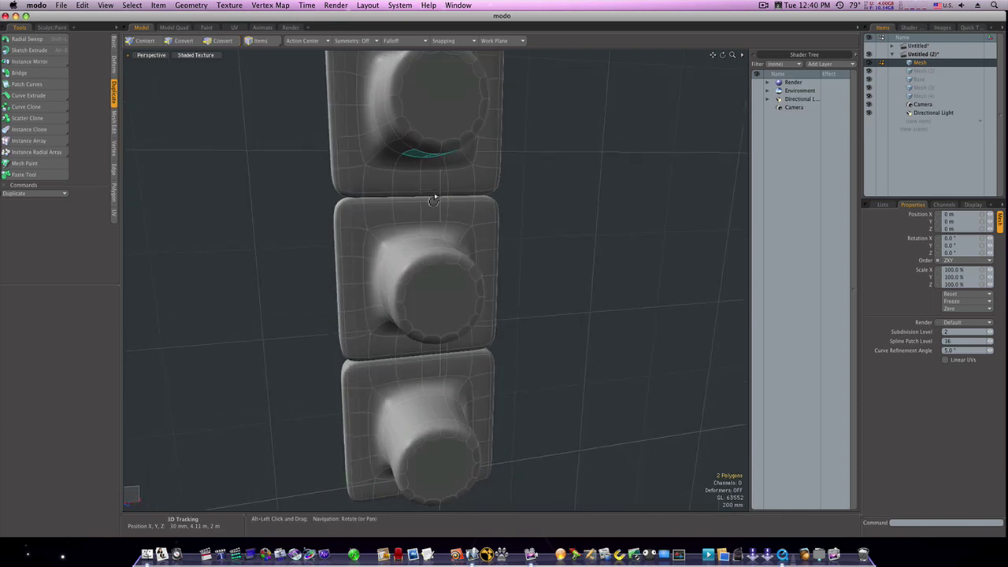
shift+drag(427, 241, 439, 238)
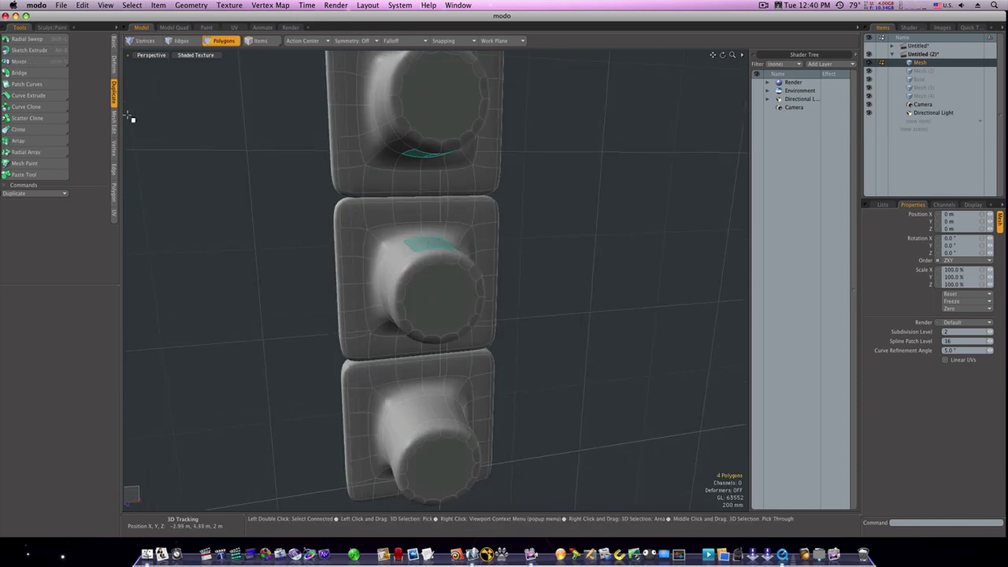
click(23, 73)
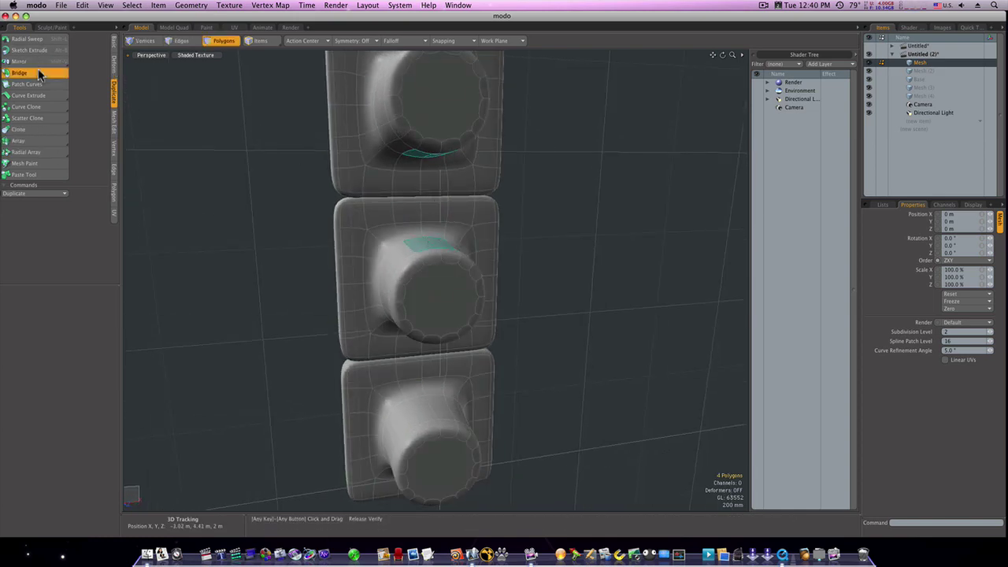
click(270, 146)
Bridge the facing polygon pairs on the rear cylinders of the middle and lower units, then drop the tool.
alt+shift+drag(308, 184, 349, 145)
key(q)
drag(436, 210, 434, 279)
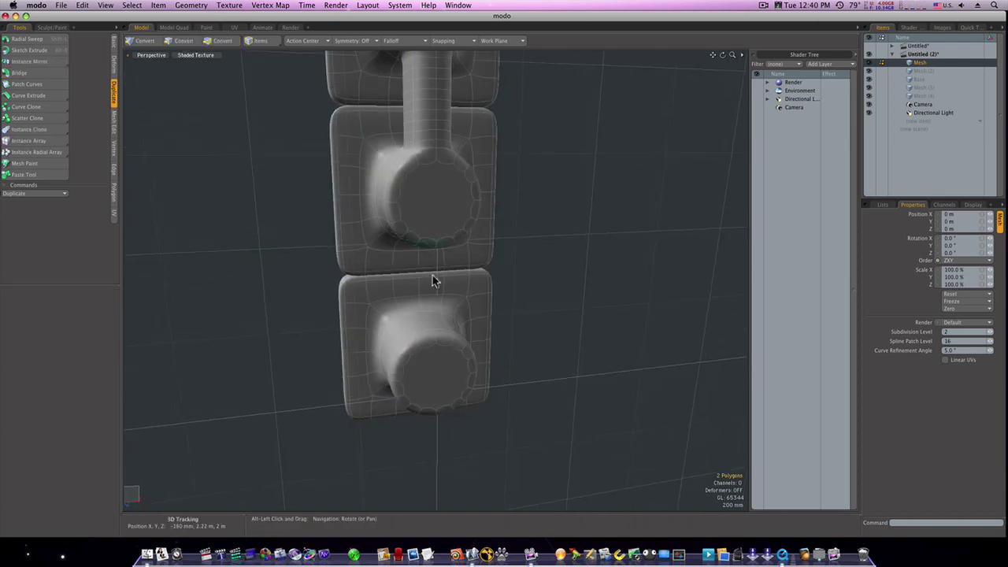
click(31, 72)
key(space)
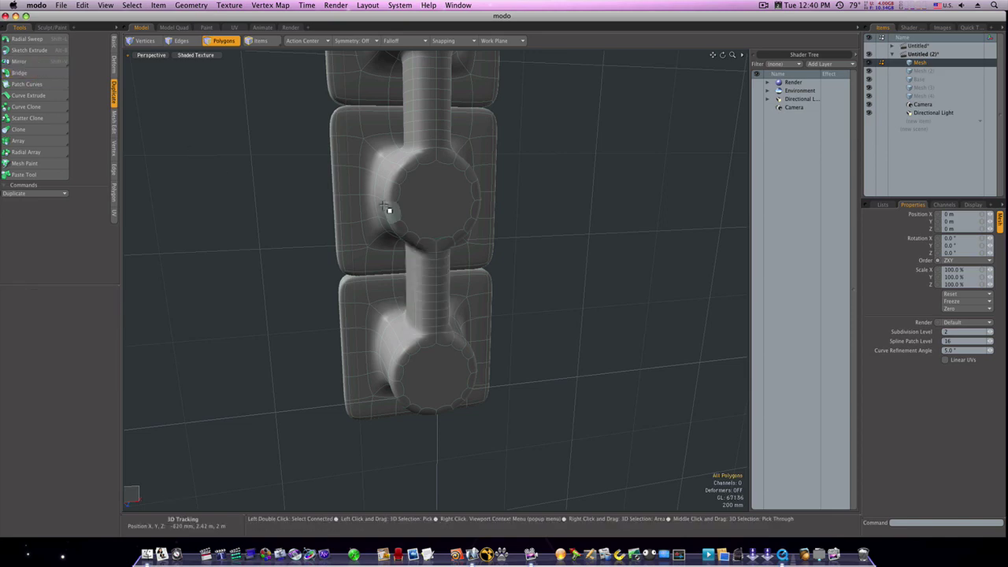
Turn off subdivision and bevel the three rear cylinder end caps together with an inset of about 232 mm.
key(Tab)
click(418, 192)
shift+click(456, 346)
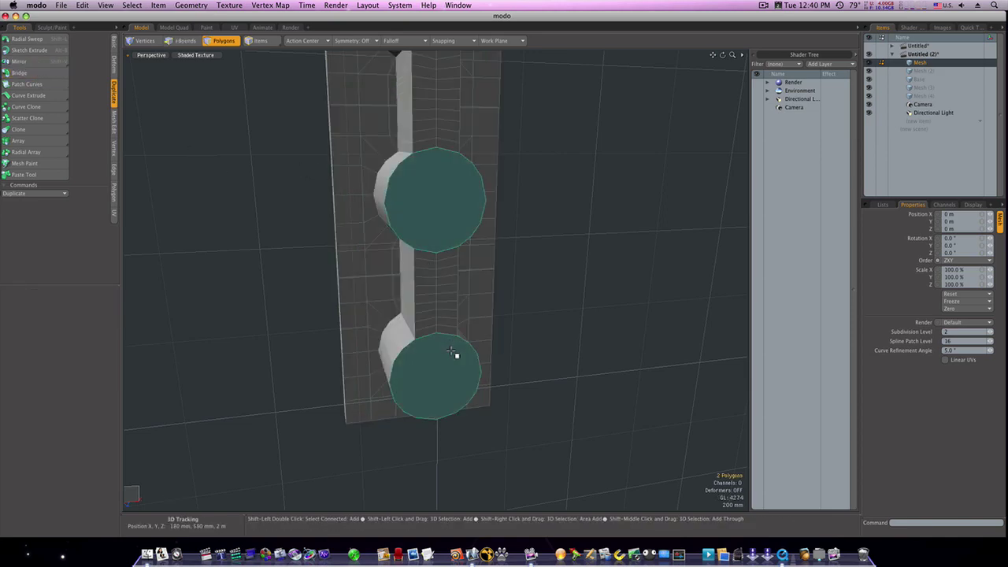
alt+shift+drag(452, 334, 457, 386)
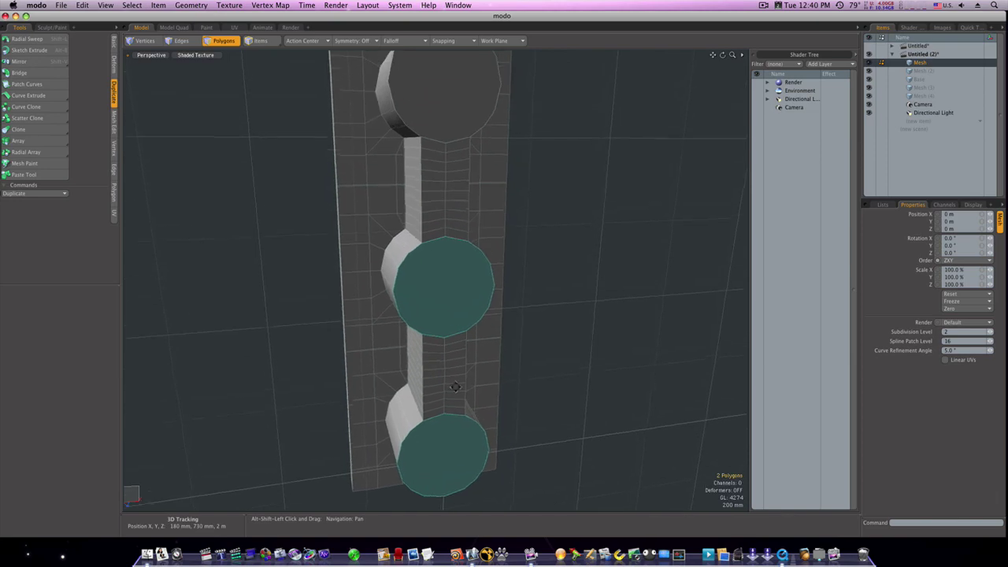
shift+click(457, 124)
key(b)
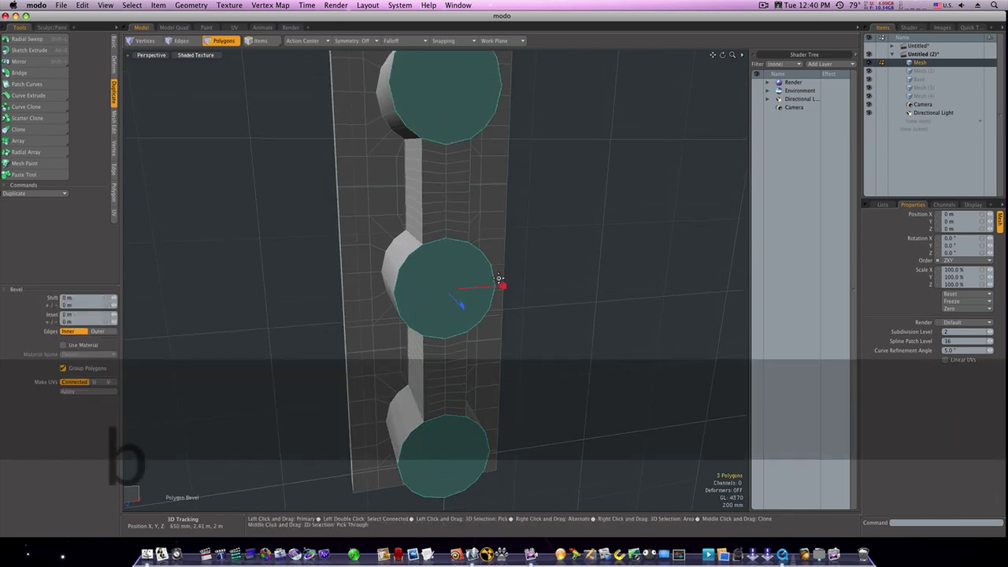
drag(501, 286, 492, 286)
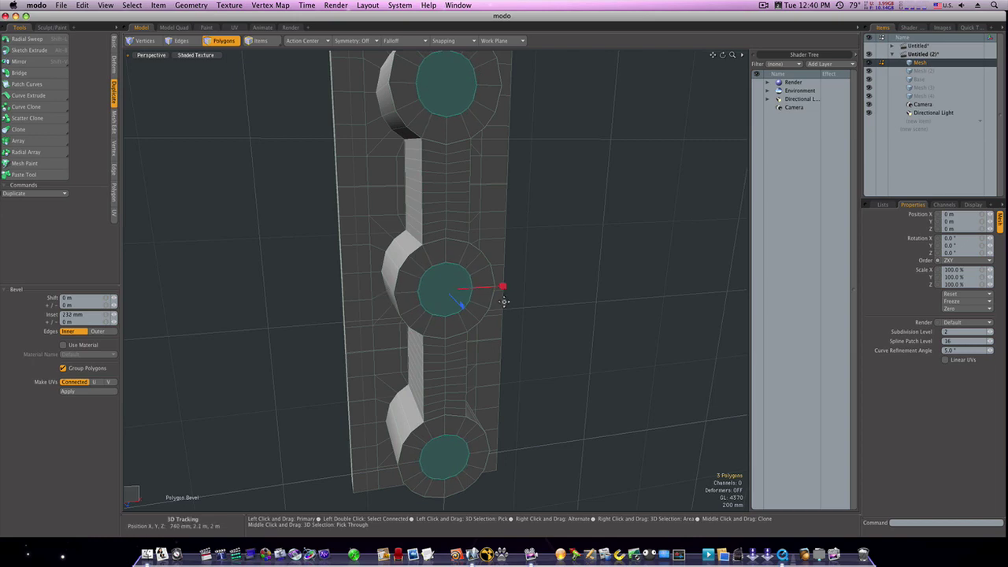
key(space)
click(569, 299)
key(Tab)
alt+drag(545, 289, 579, 281)
click(535, 293)
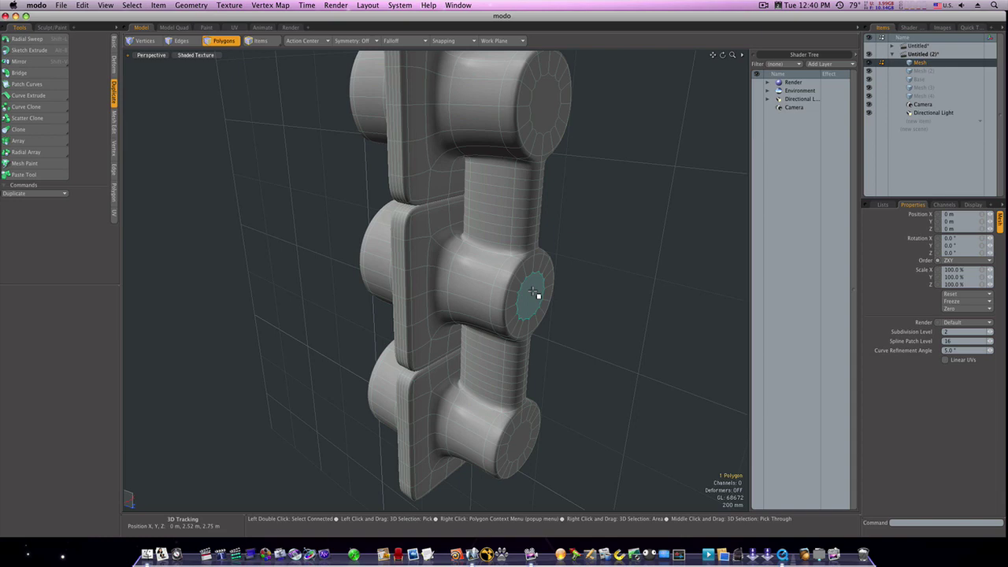
shift+click(541, 119)
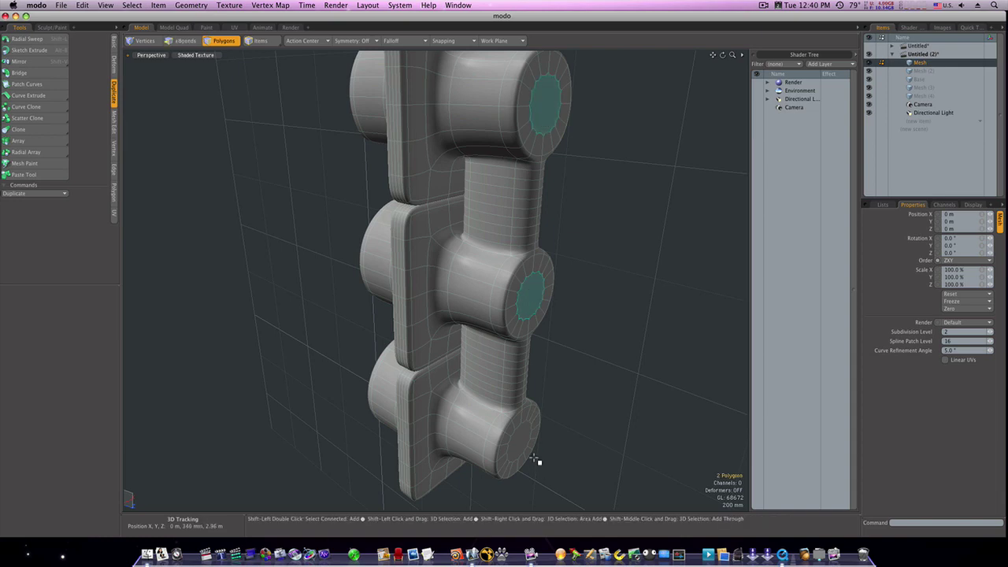
click(624, 361)
key(Tab)
Bevel the three inner end-cap polygons with a shift of about 60 mm and an inset of about 60 mm.
click(555, 118)
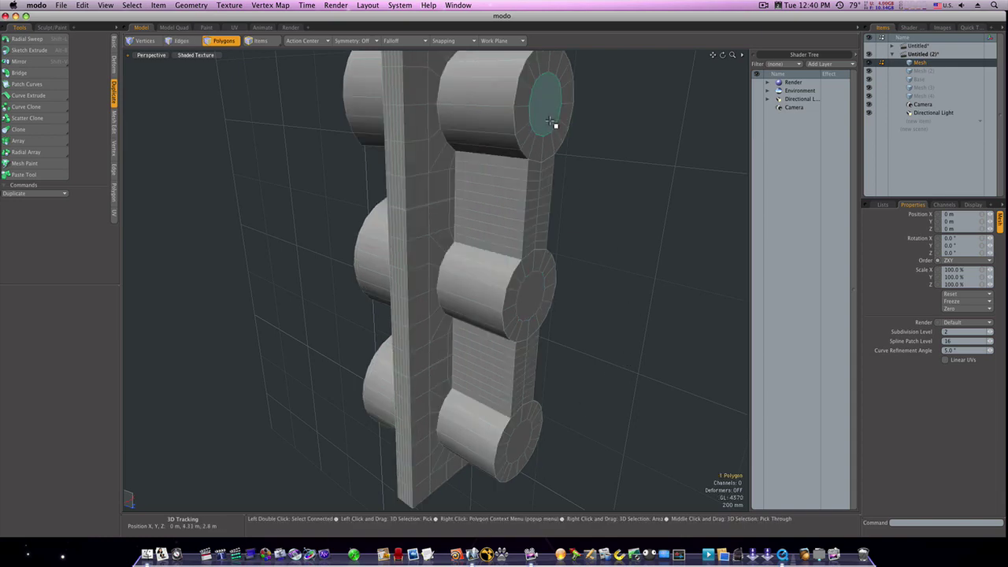
shift+click(533, 289)
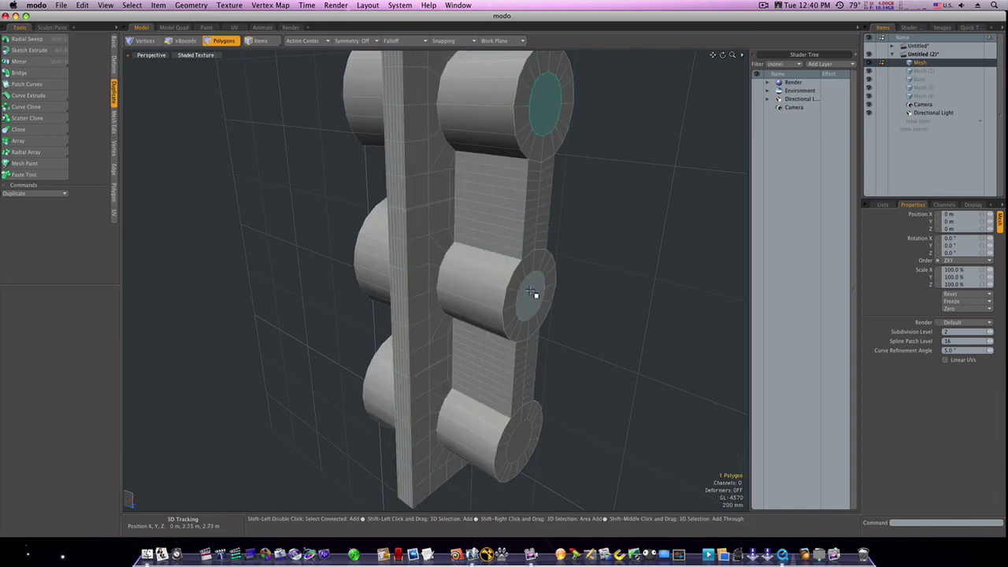
shift+click(520, 426)
key(b)
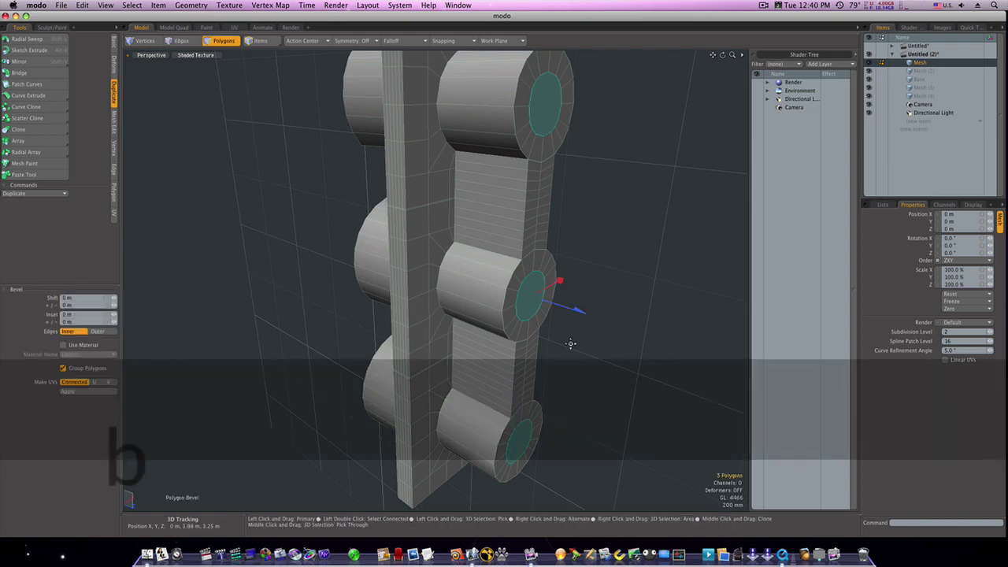
drag(558, 280, 586, 312)
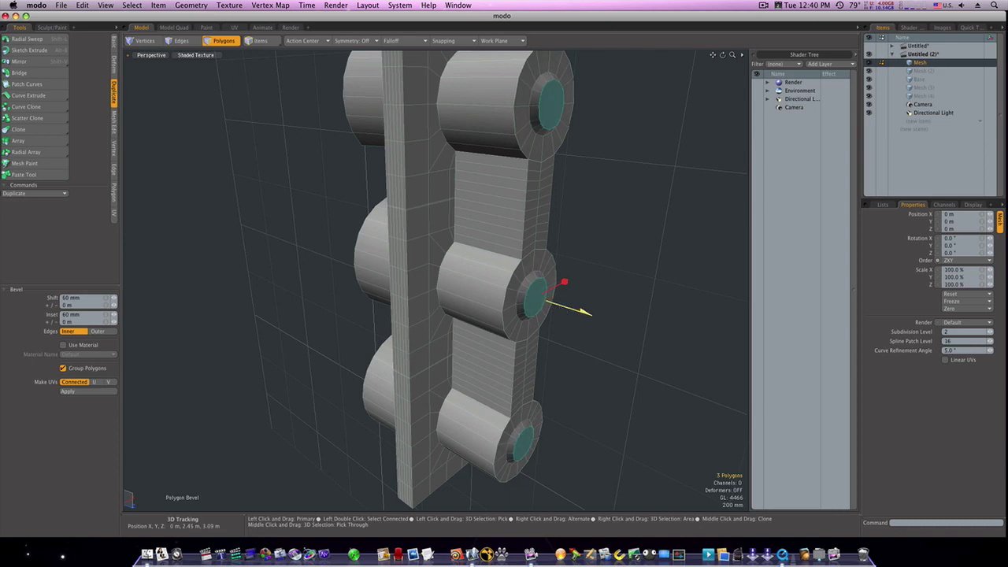
key(space)
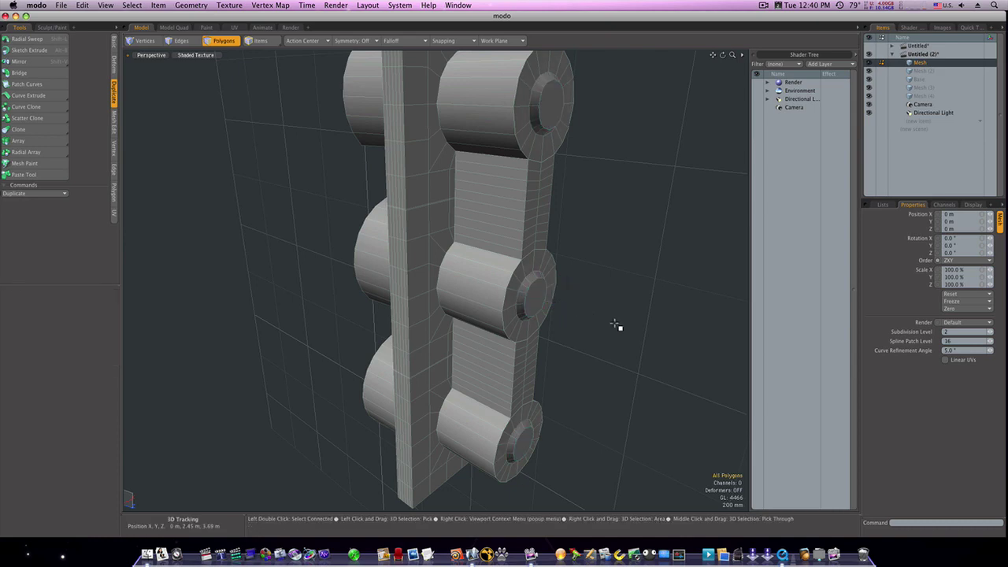
Turn subdivision back on and move the three centre end-cap polygons slightly outward along Z to form rounded bumps.
key(Tab)
mouse_move(617, 328)
alt+mouse_down()
mouse_move(603, 320)
mouse_move(618, 313)
alt+mouse_up()
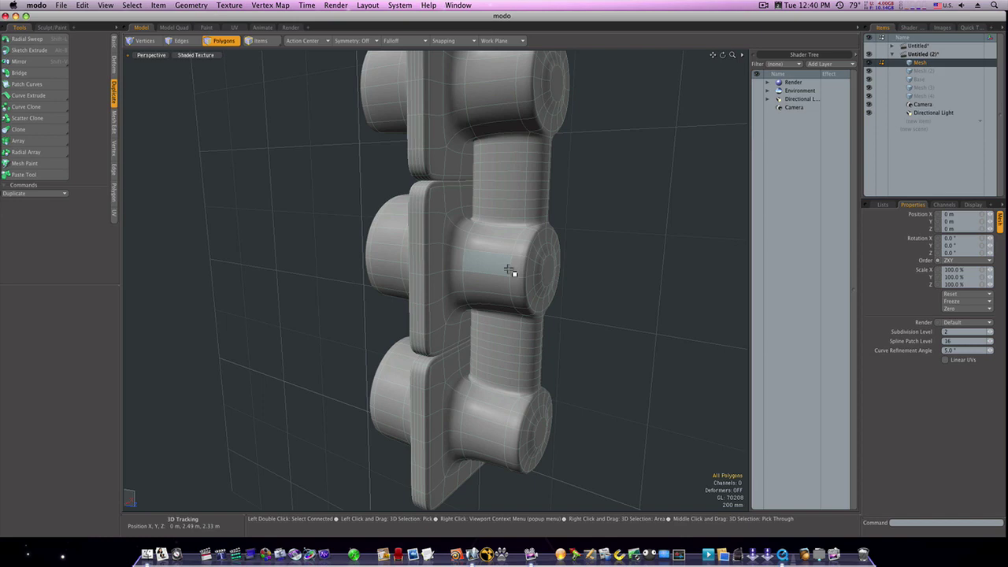
click(549, 275)
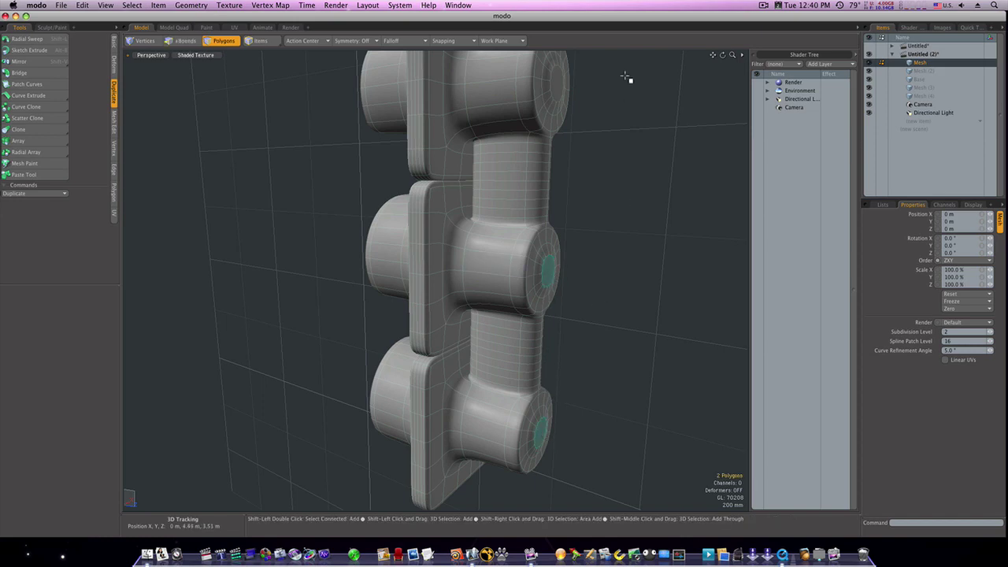
key(w)
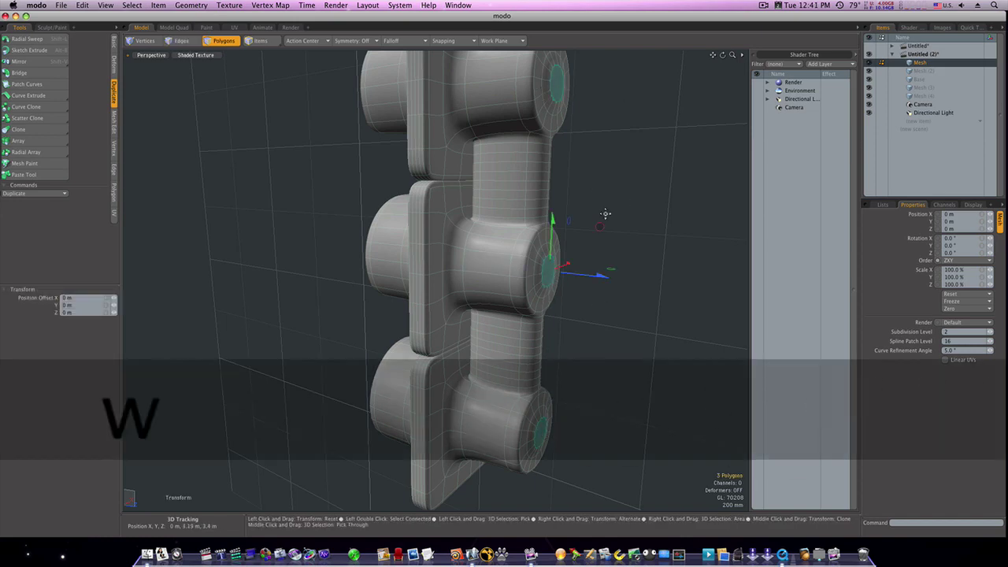
drag(602, 276, 618, 277)
key(Escape)
key(Escape)
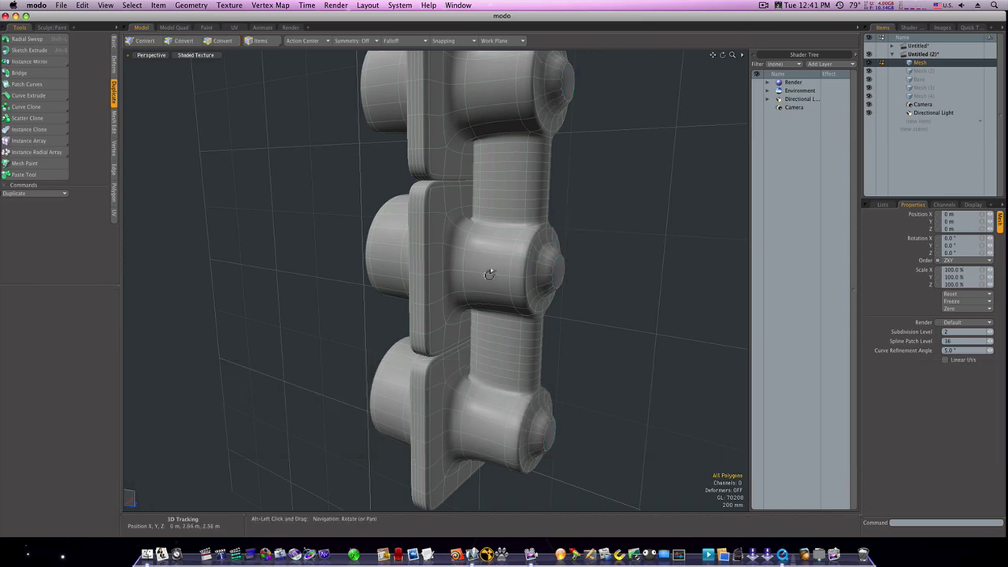
Select the whole top lens disc and assign it a new material named red with a red colour.
mouse_move(493, 274)
alt+mouse_down()
mouse_move(649, 277)
mouse_move(513, 288)
mouse_move(457, 281)
mouse_move(487, 291)
alt+mouse_up()
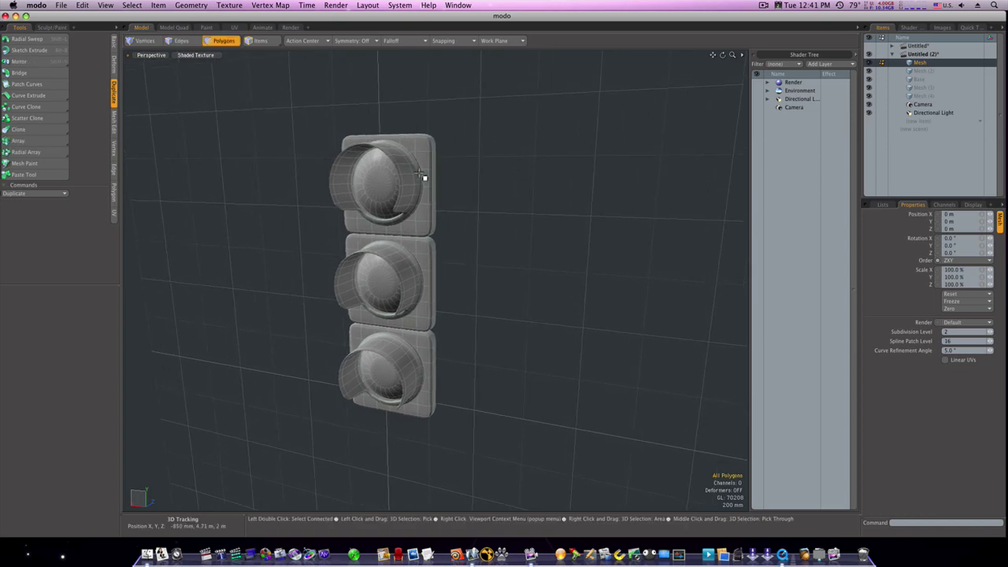
double_click(394, 189)
ctrl+alt+drag(394, 189, 421, 189)
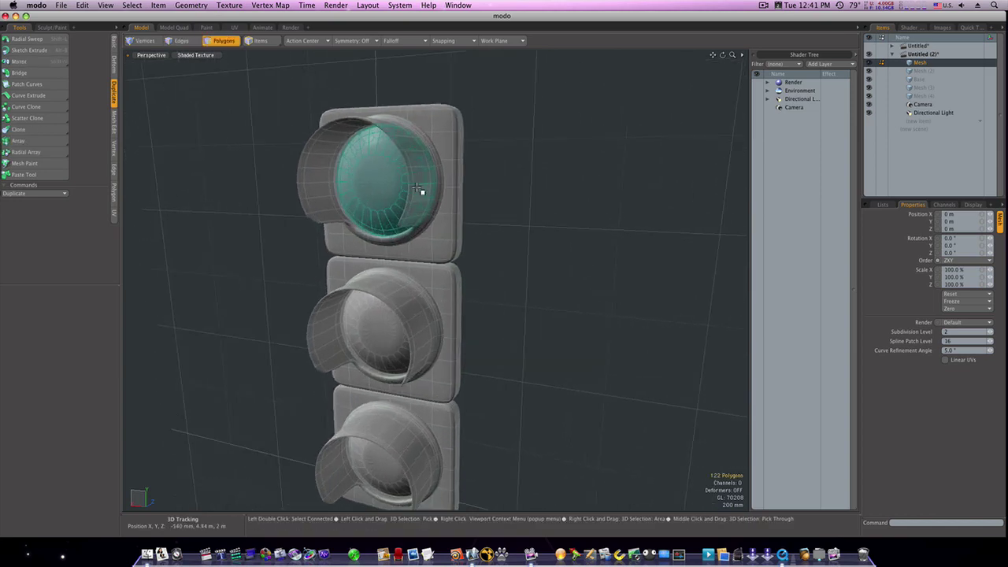
text(m)
text(red)
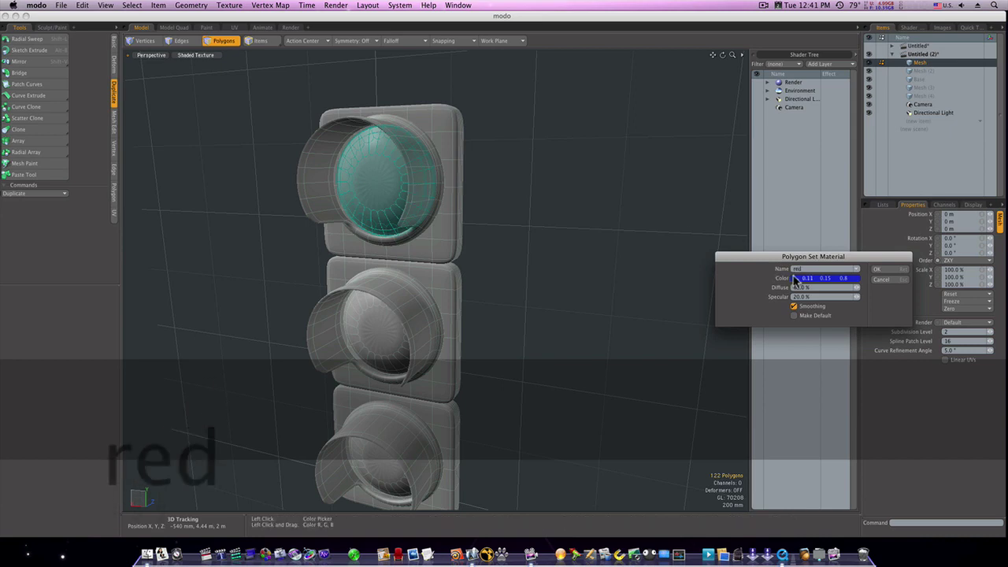
click(794, 278)
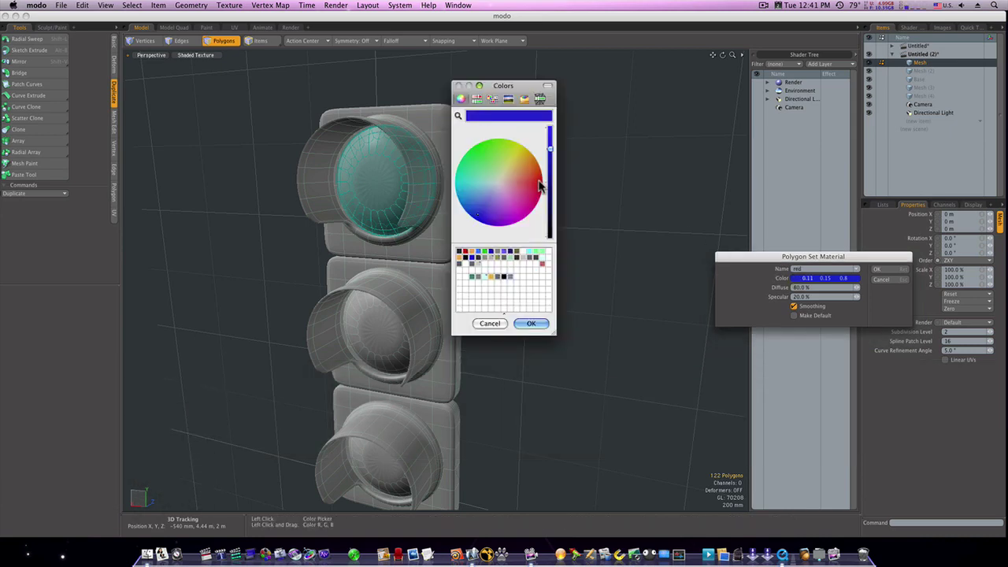
click(540, 185)
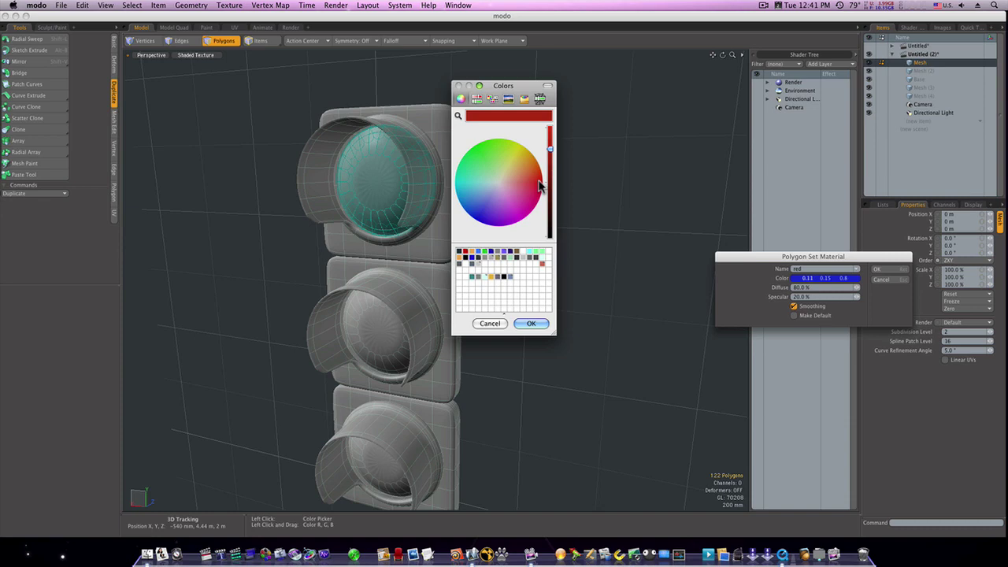
click(533, 325)
click(879, 269)
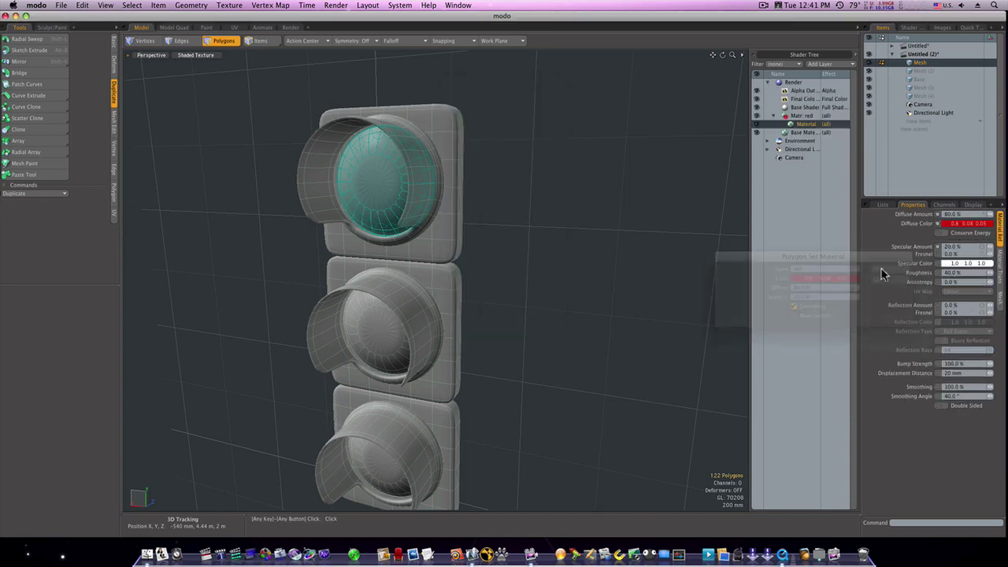
Select the whole middle lens disc and assign it a new material named yellow with a yellow colour of about 0.8, 0.72, 0.15.
double_click(382, 330)
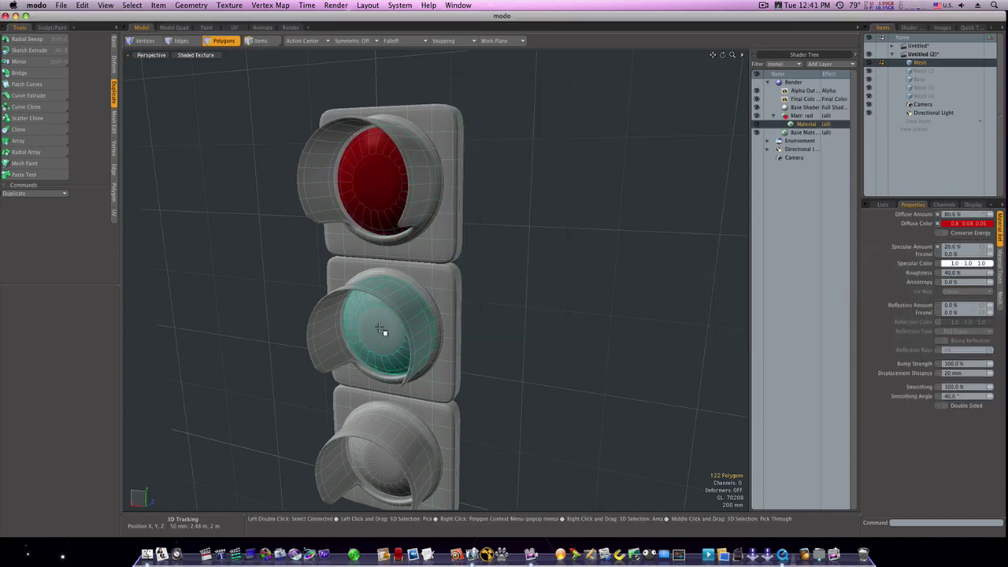
text(myellow)
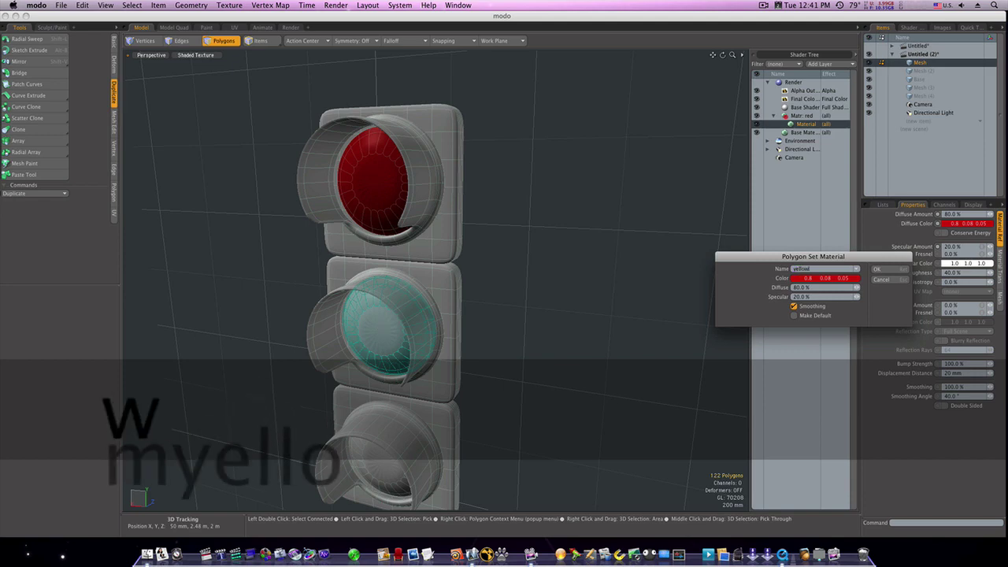
click(796, 279)
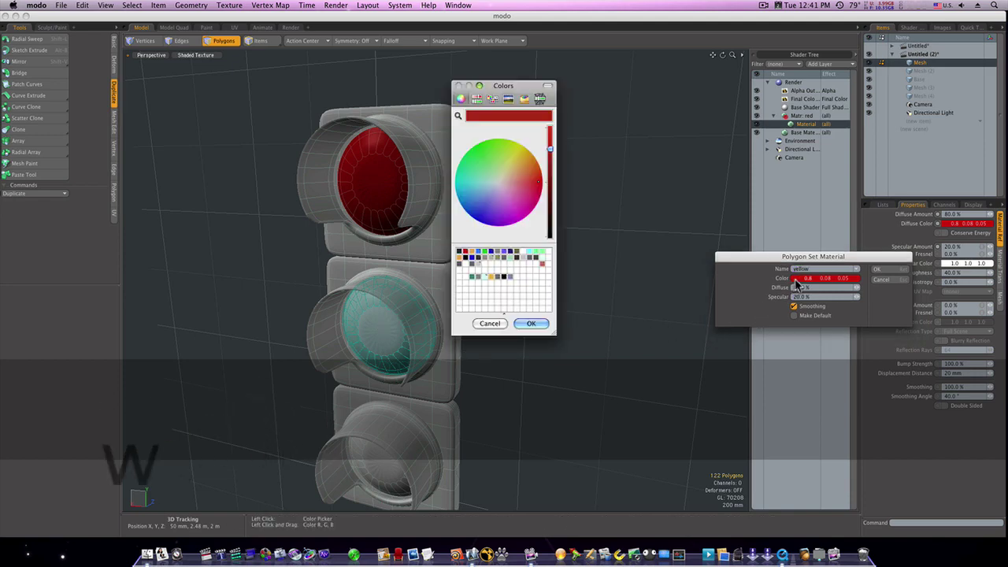
click(519, 155)
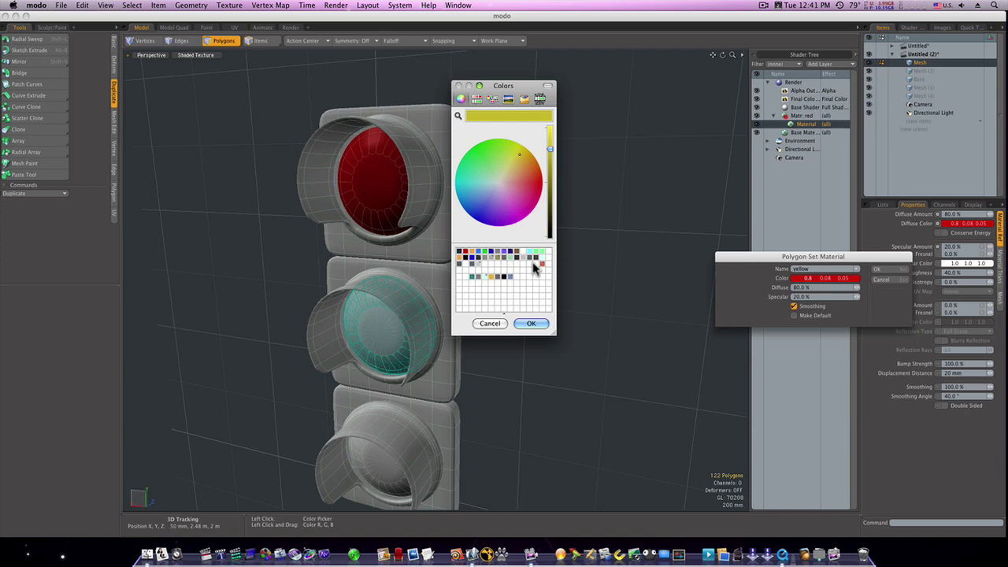
click(531, 323)
click(879, 269)
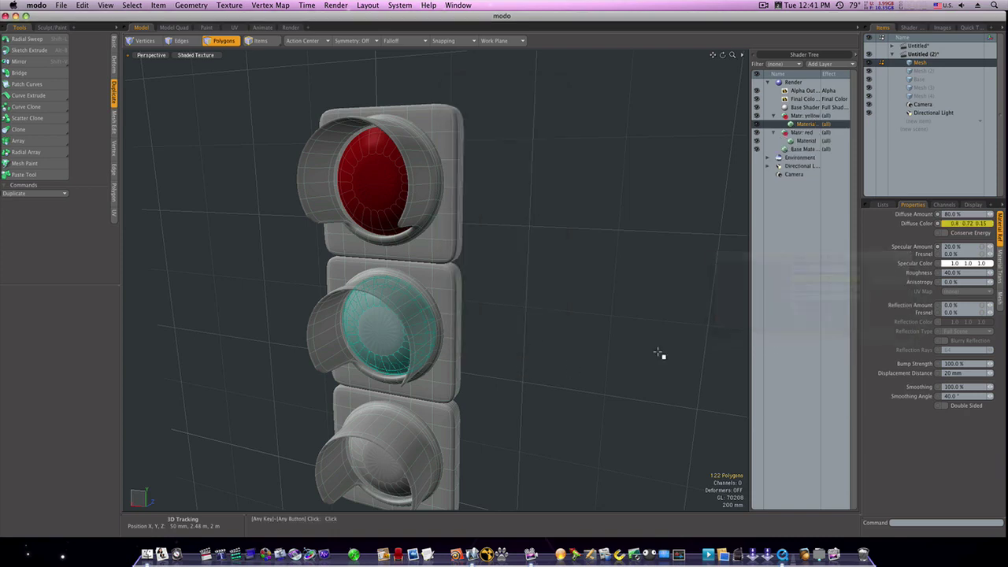
Select the whole lowest lens disc and assign it a new material named green with a green colour of about 0.04, 0.8, 0.02.
double_click(397, 470)
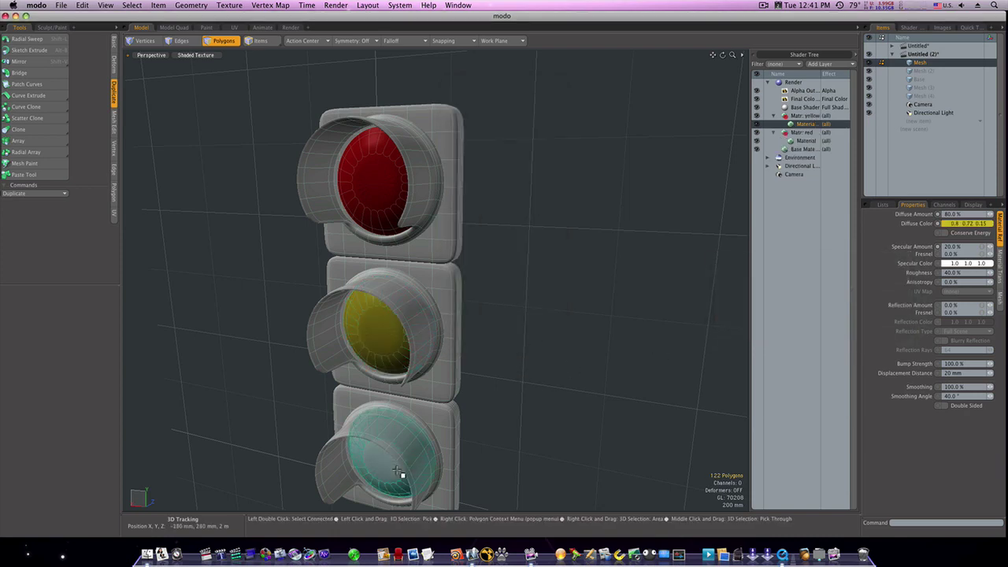
text(m)
text(green)
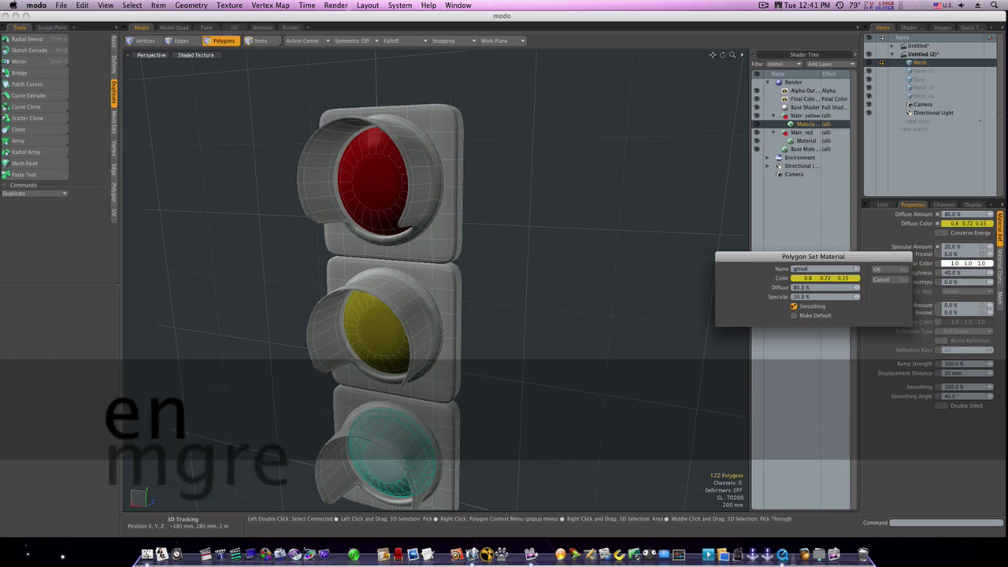
click(816, 280)
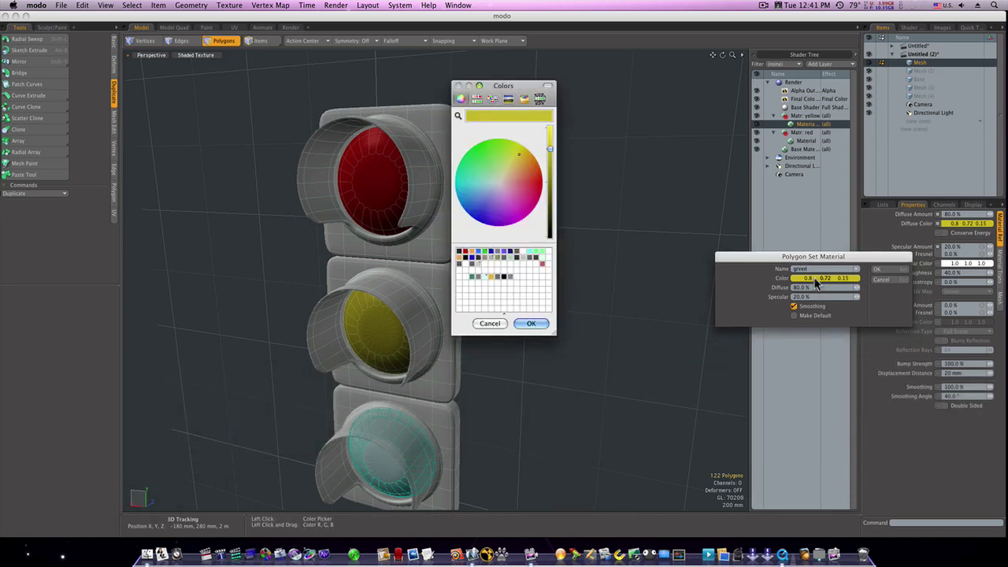
click(482, 153)
click(521, 323)
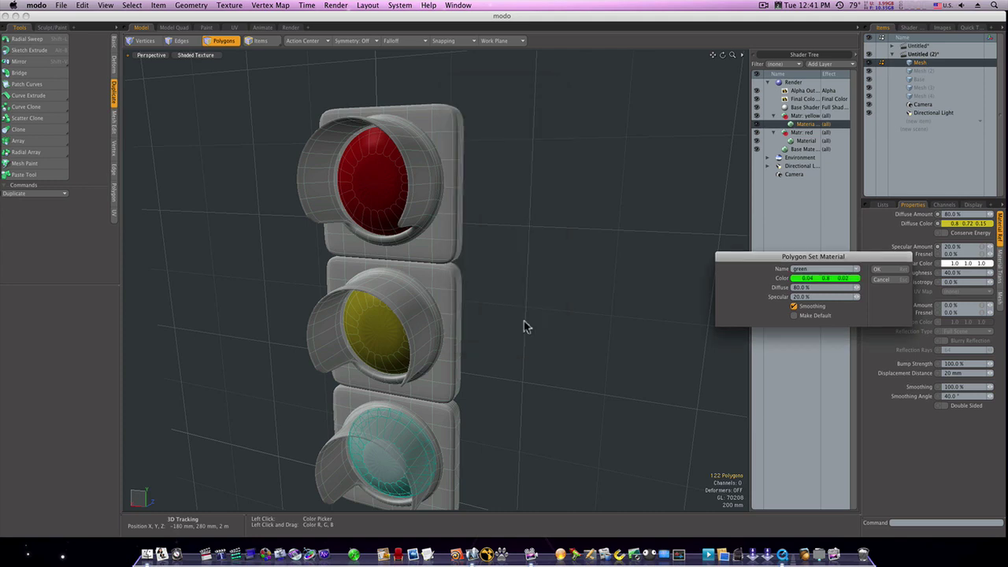
click(878, 270)
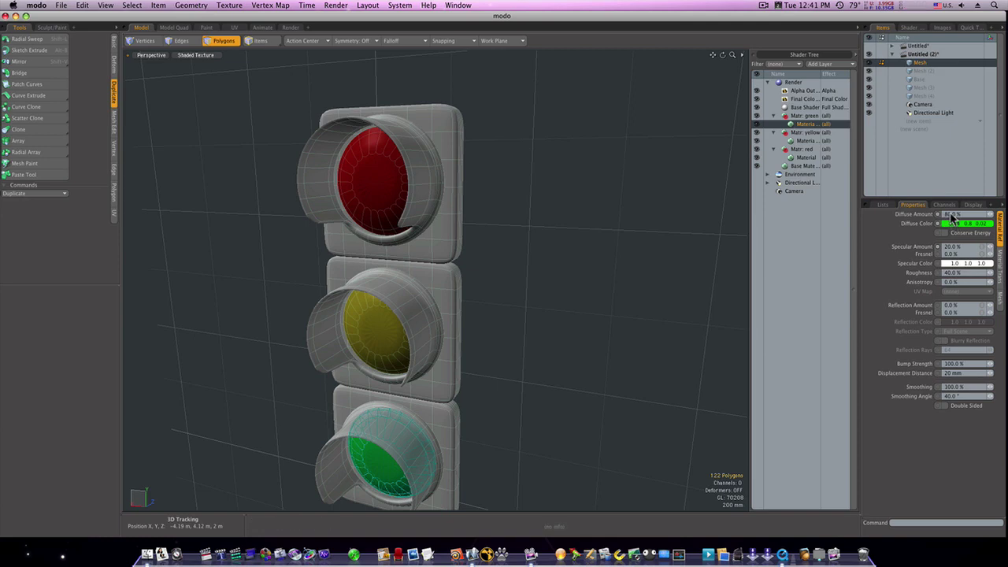
Make the green material glow with luminous intensity 3 W/srm2 and a bright green luminous colour, and set its diffuse amount to 0%.
click(1001, 272)
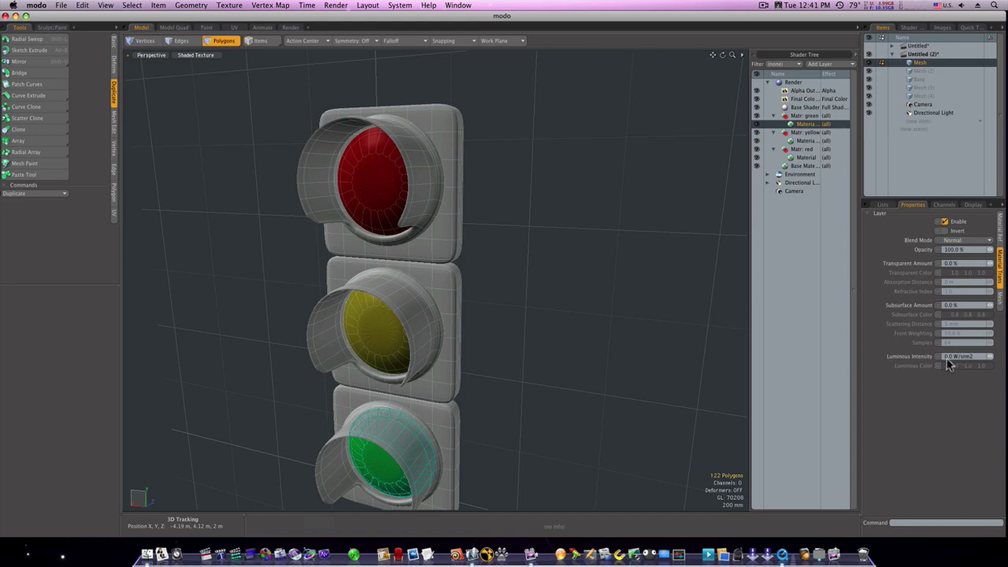
text(3)
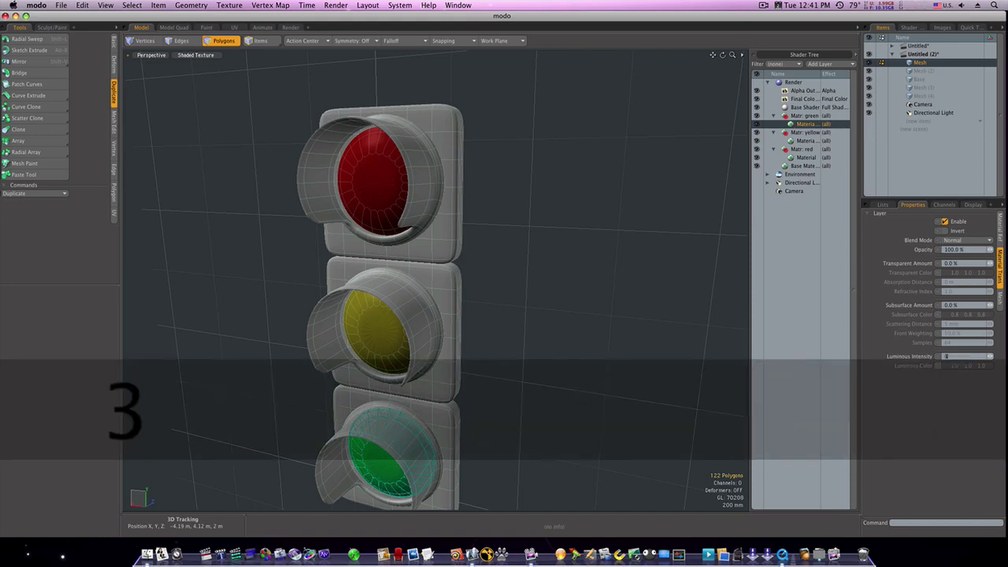
key(Return)
click(940, 366)
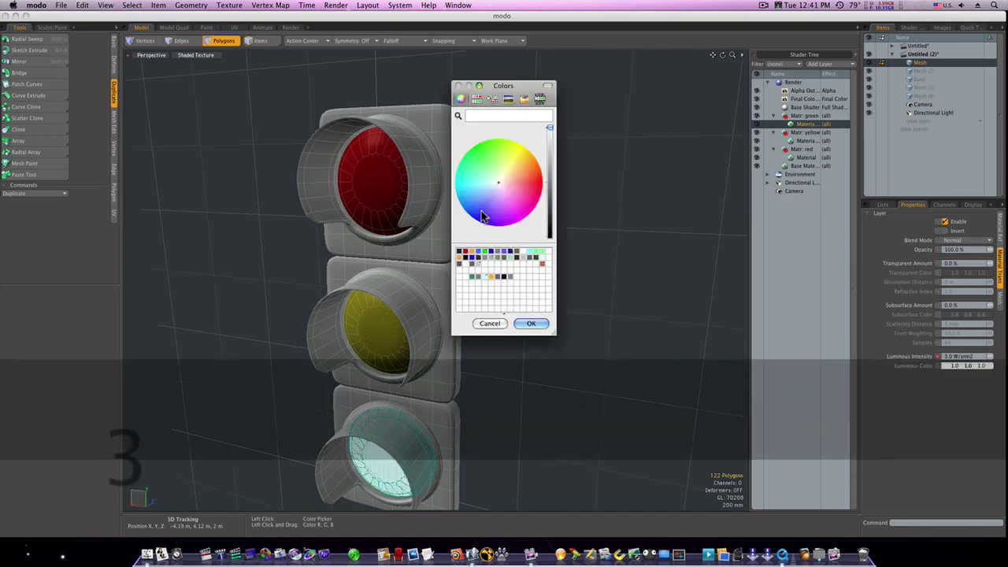
drag(488, 158, 480, 150)
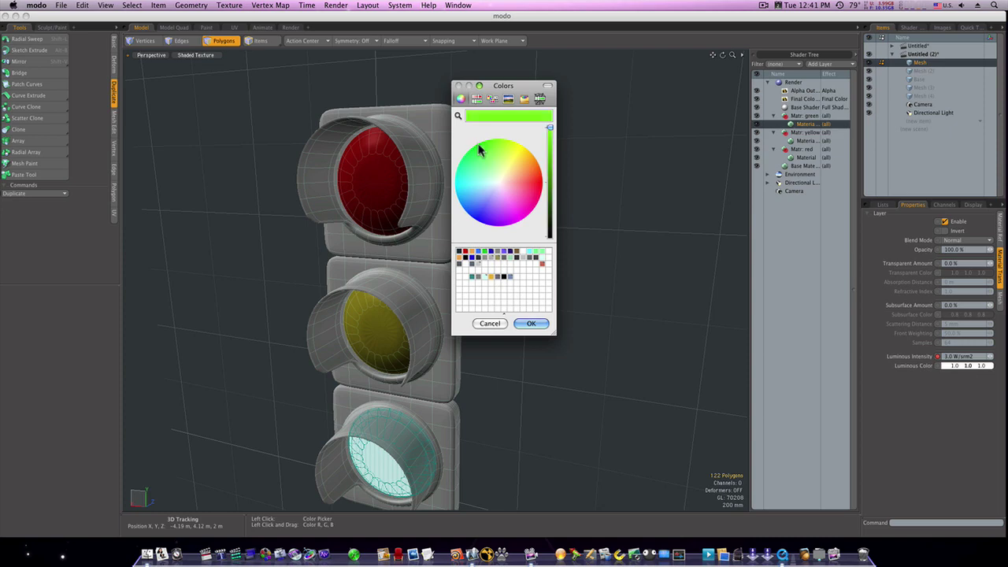
click(534, 326)
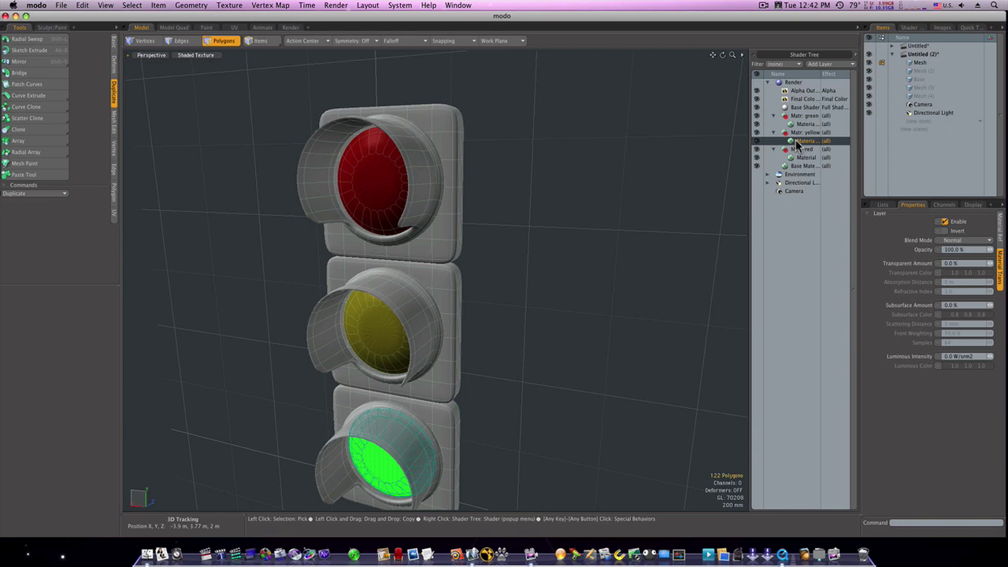
click(1001, 238)
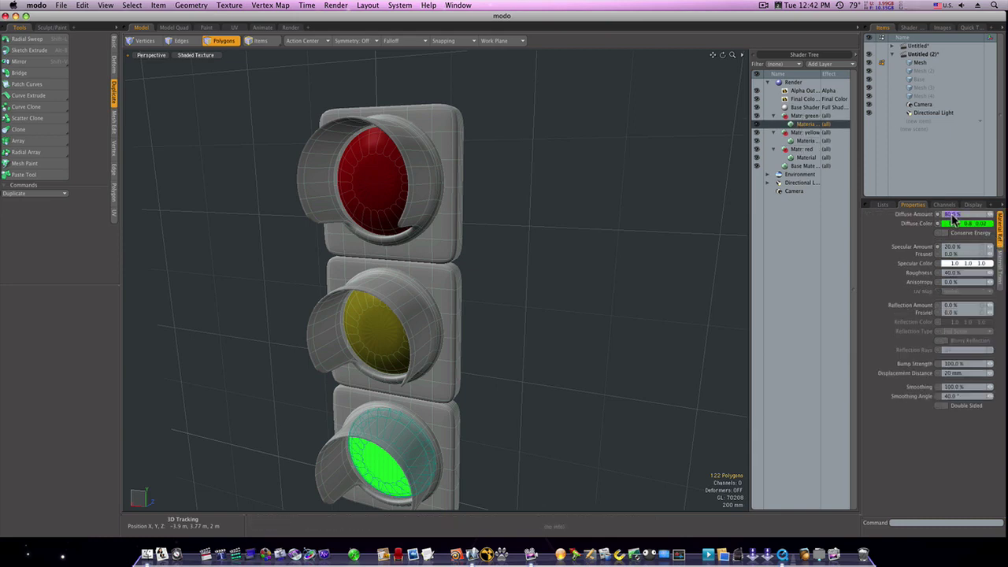
text(0)
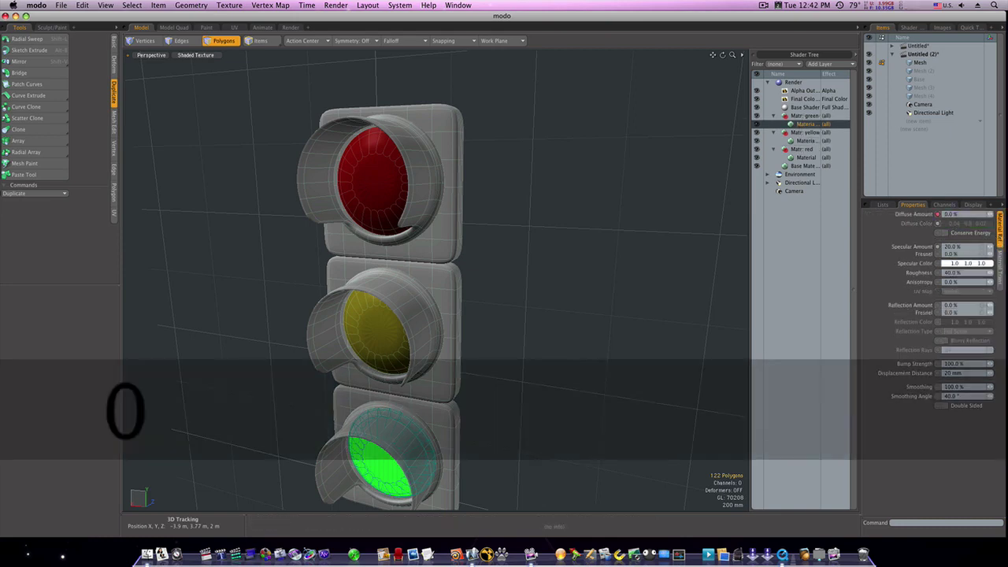
Set the yellow material's diffuse amount to 0% and its luminous intensity to 3 W/srm2 with a bright yellow luminous colour.
click(807, 140)
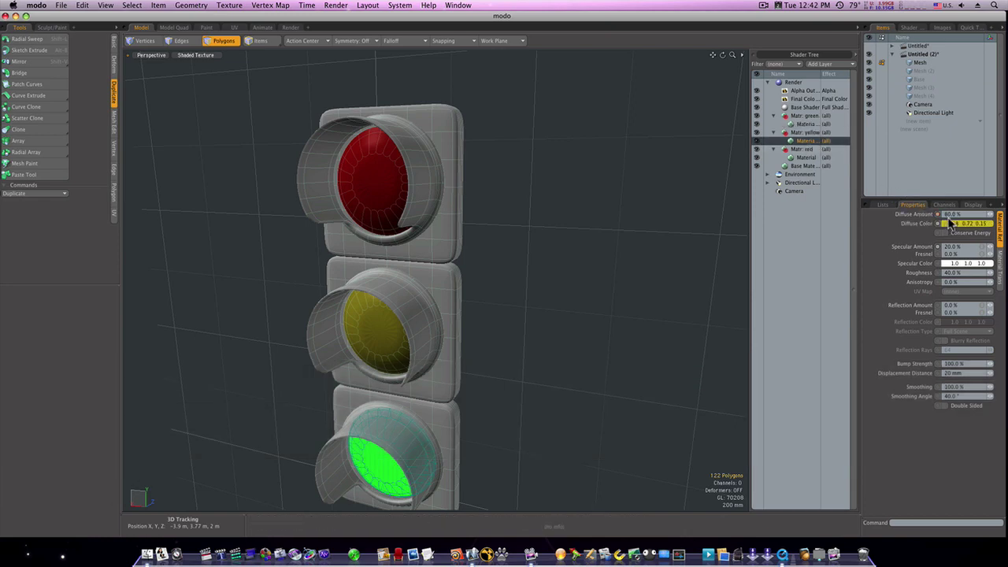
text(0)
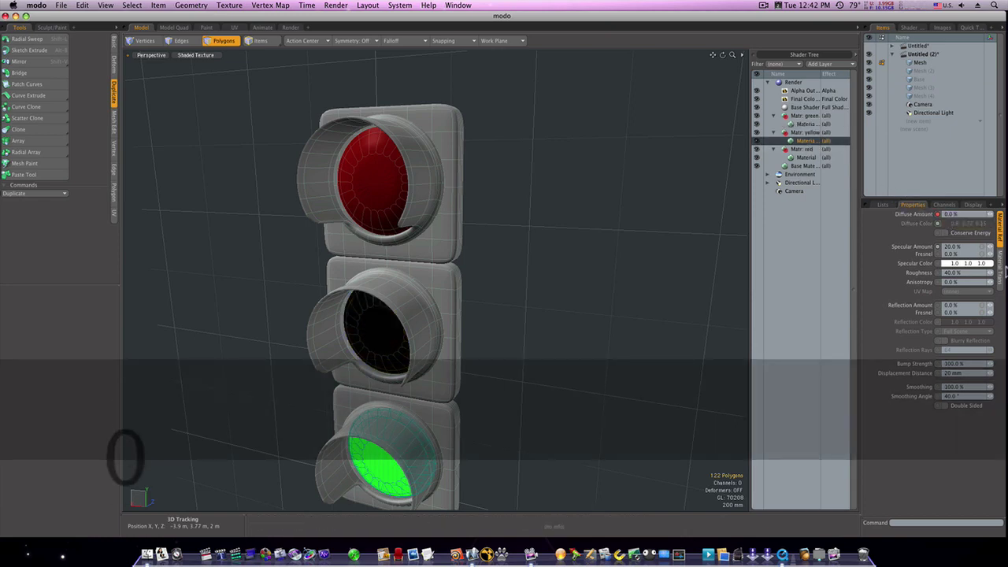
click(1001, 270)
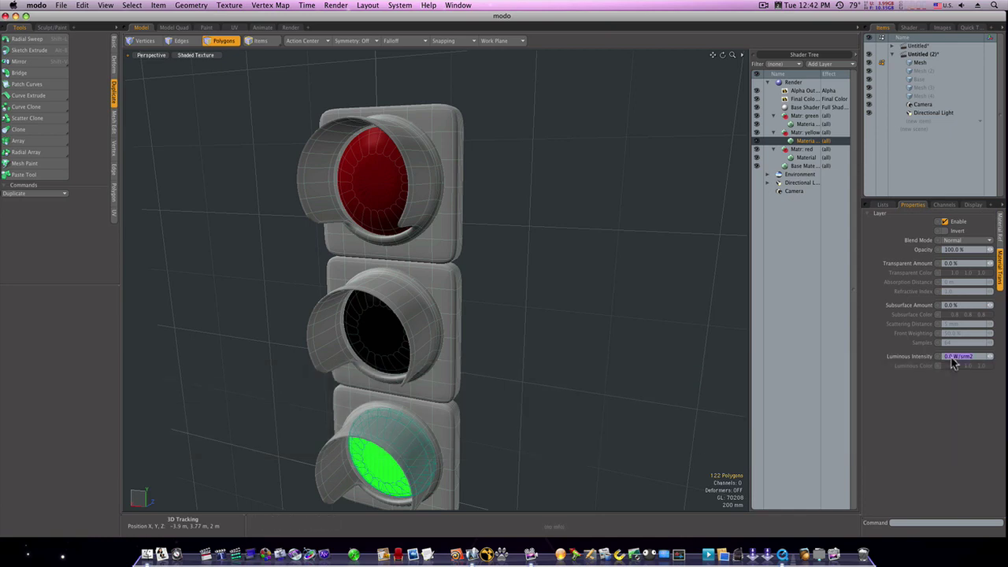
text(3)
click(953, 364)
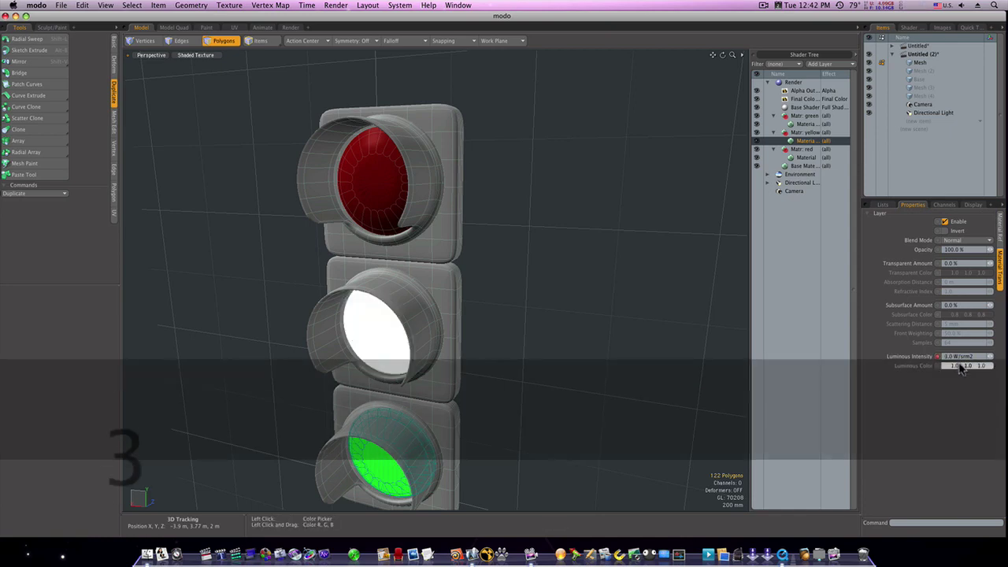
click(519, 150)
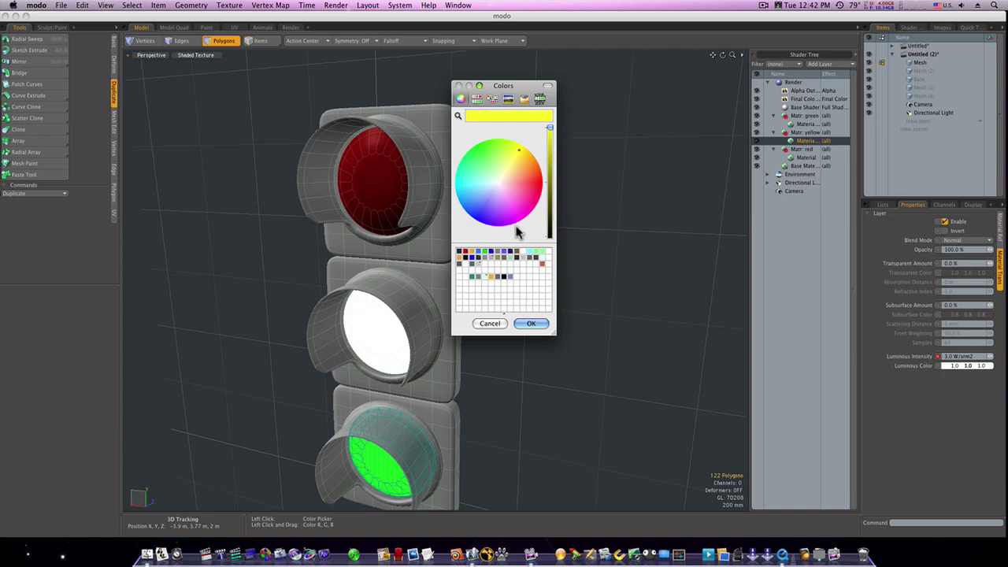
click(532, 321)
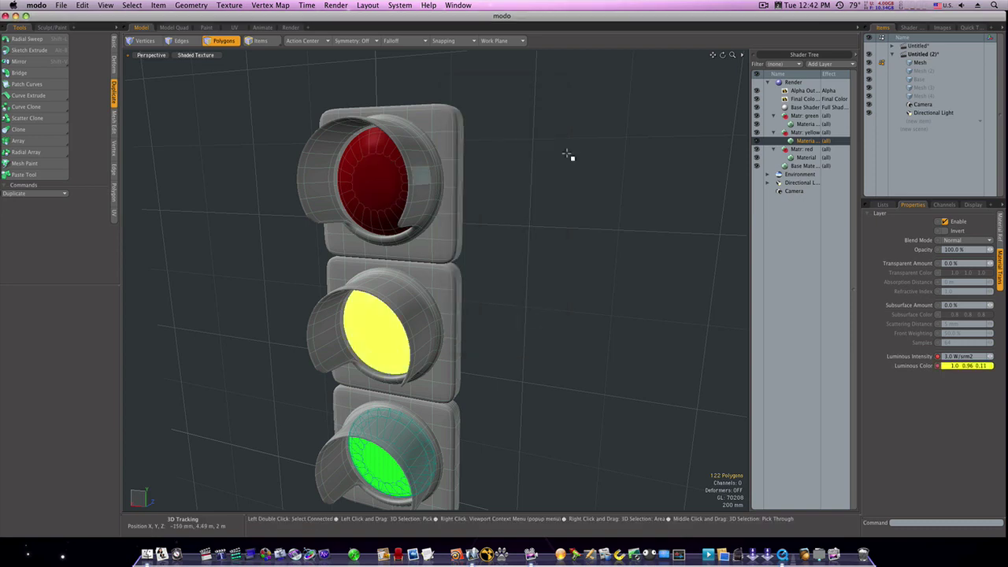
Set the red material's luminous intensity to 3 W/srm2 with a bright red luminous colour, and its diffuse amount to 0%.
click(800, 160)
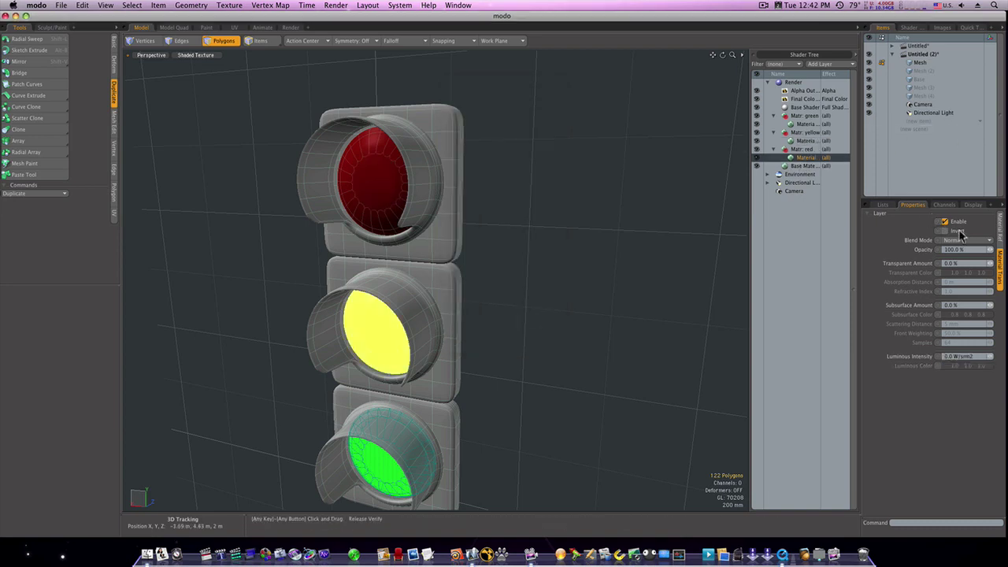
text(1)
key(Return)
click(967, 366)
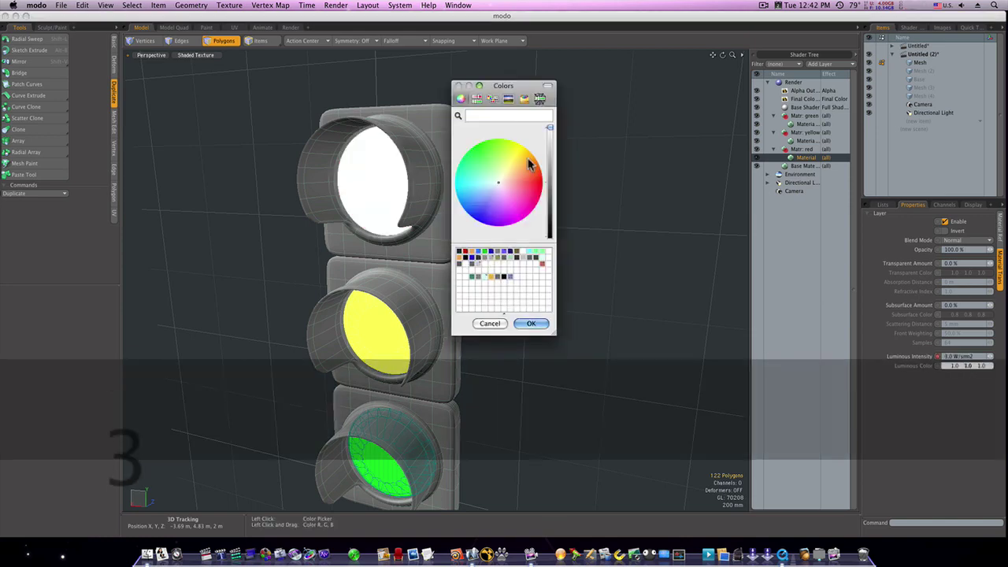
click(542, 181)
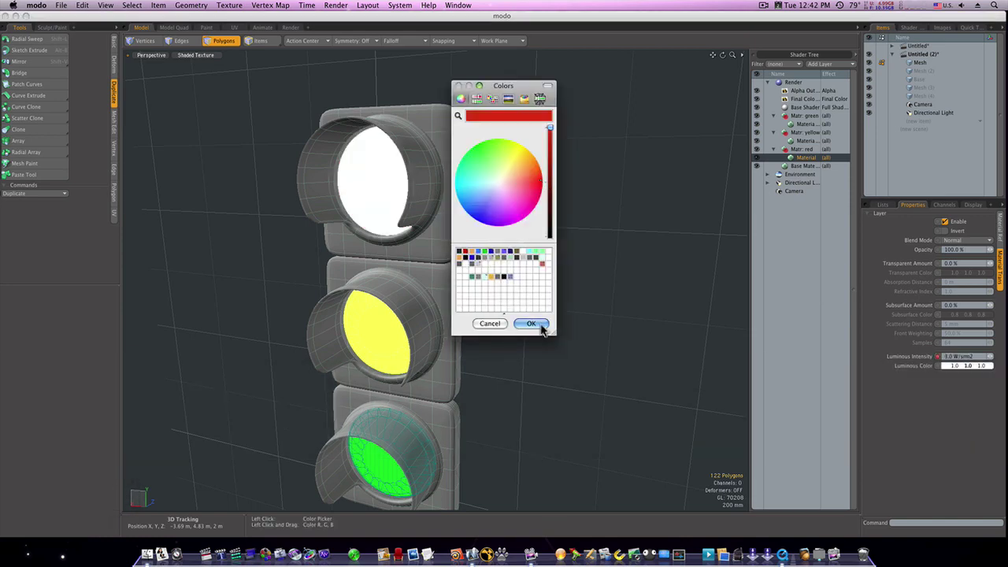
click(541, 328)
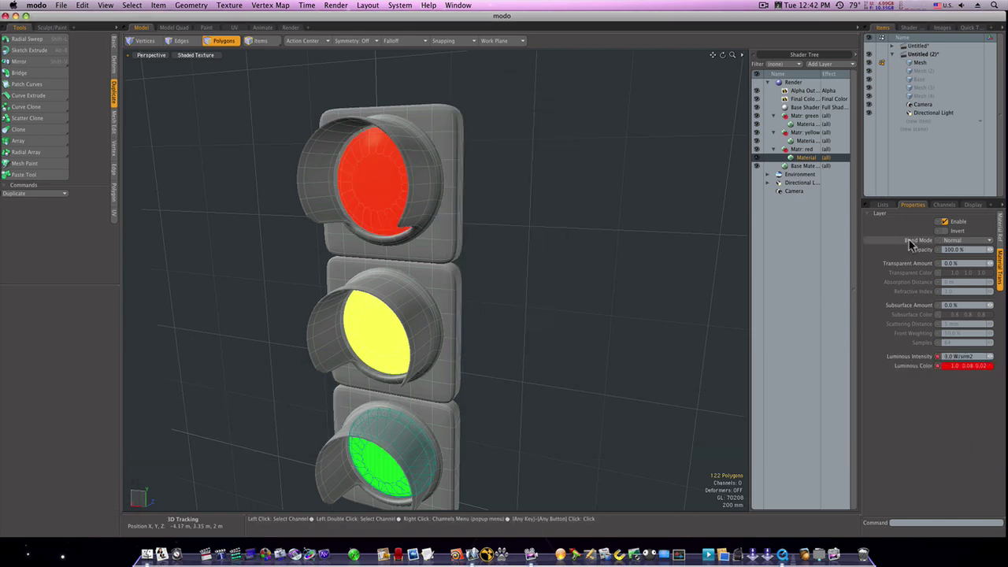
click(999, 228)
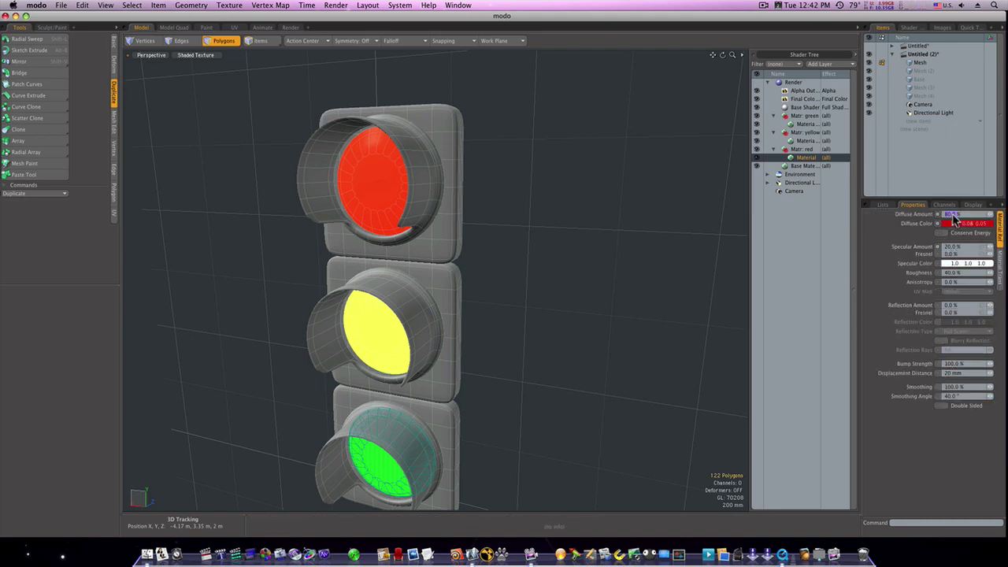
text(0)
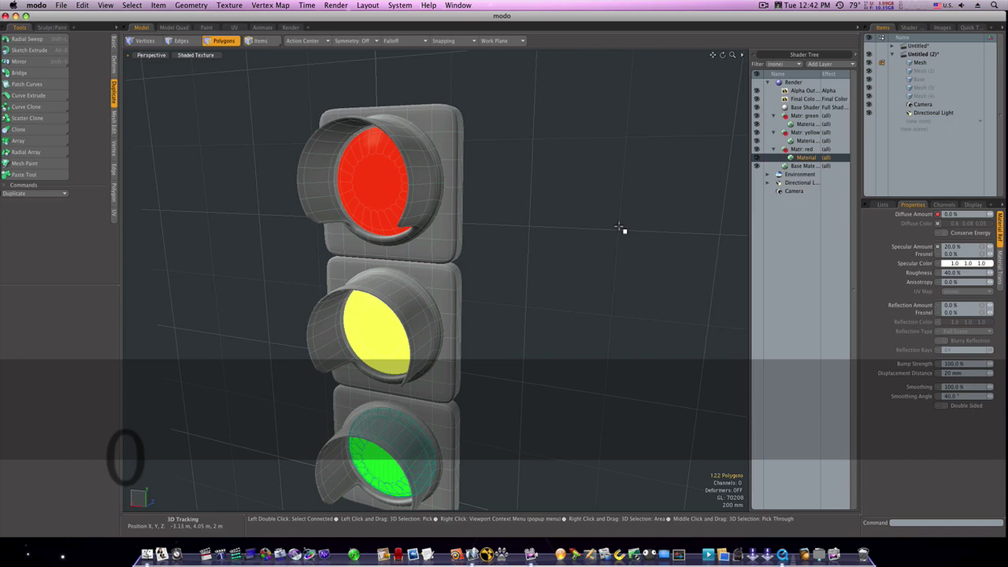
Select the housing panels and all three visors and assign them a new material named base with a black colour of 0.0, 0.0, 0.0.
click(449, 189)
double_click(450, 189)
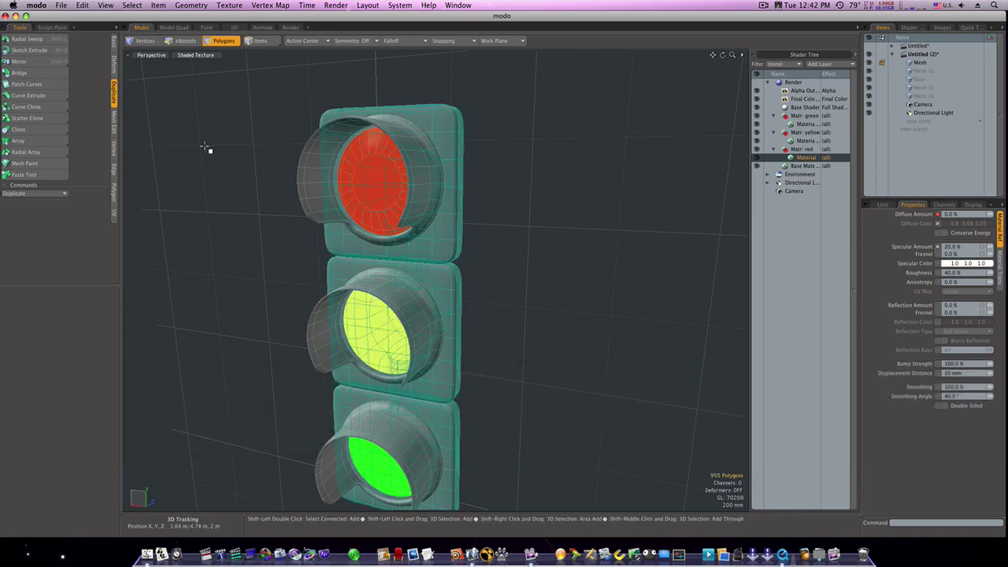
shift+double_click(317, 189)
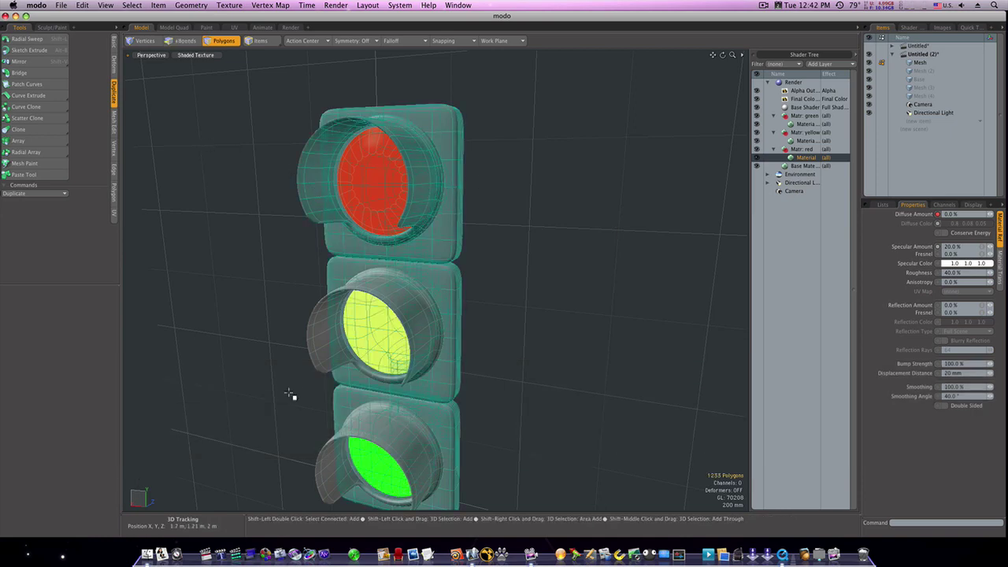
shift+double_click(319, 362)
shift+double_click(331, 487)
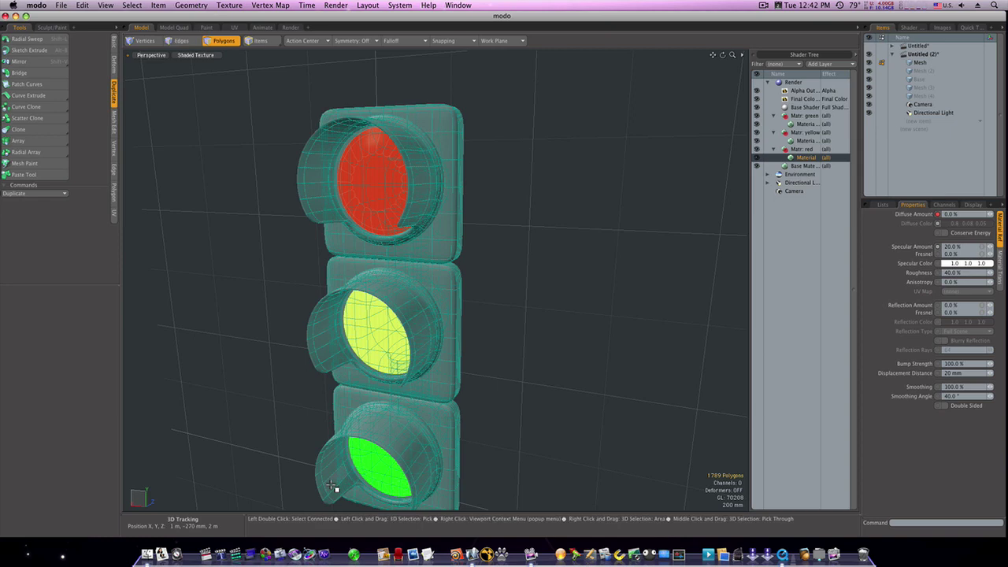
text(m)
text(base)
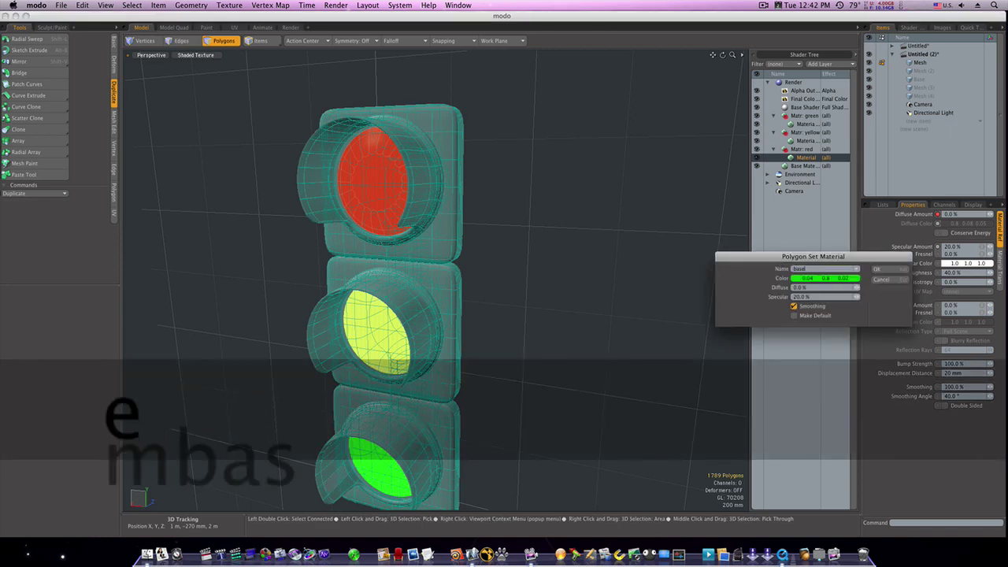
click(797, 279)
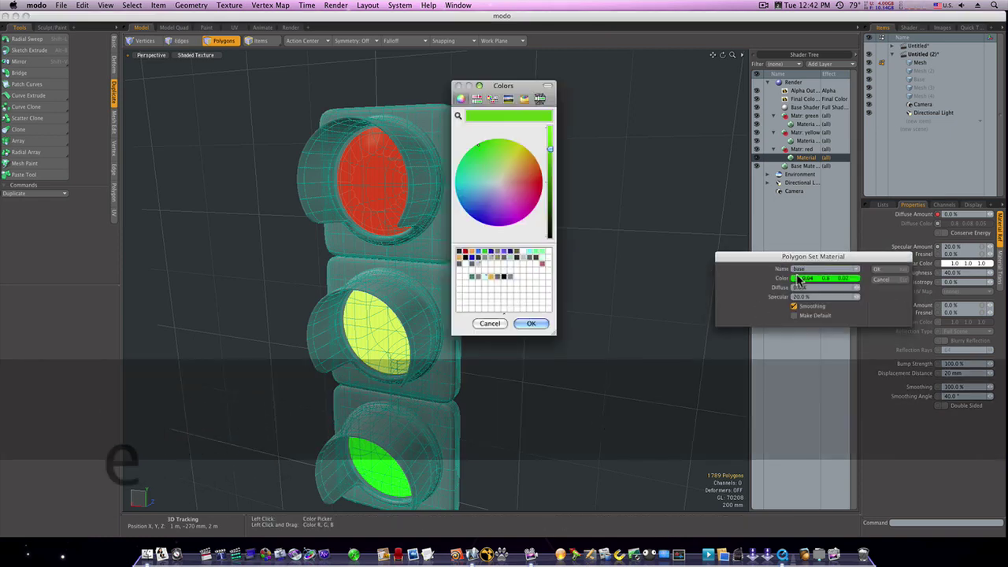
click(549, 236)
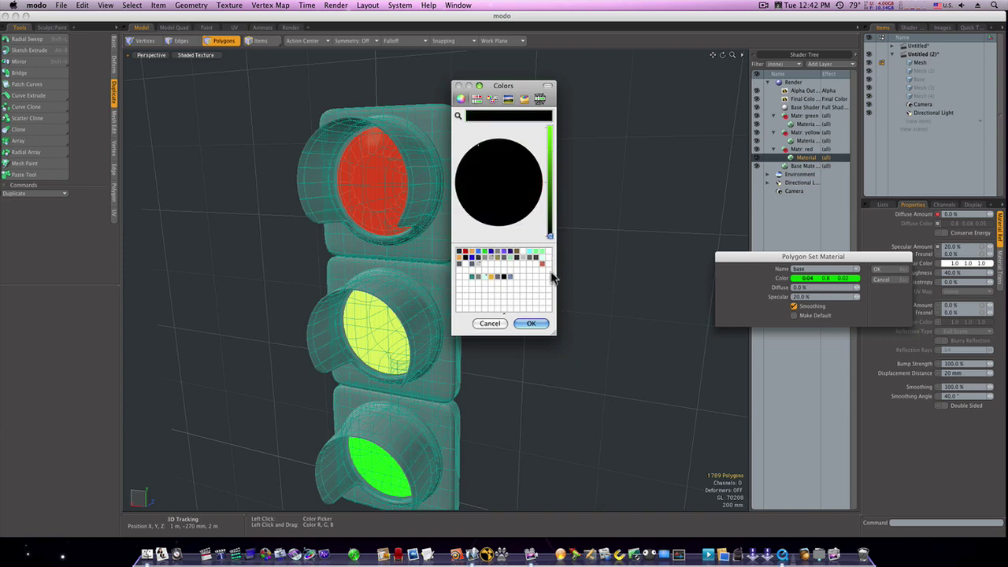
click(541, 326)
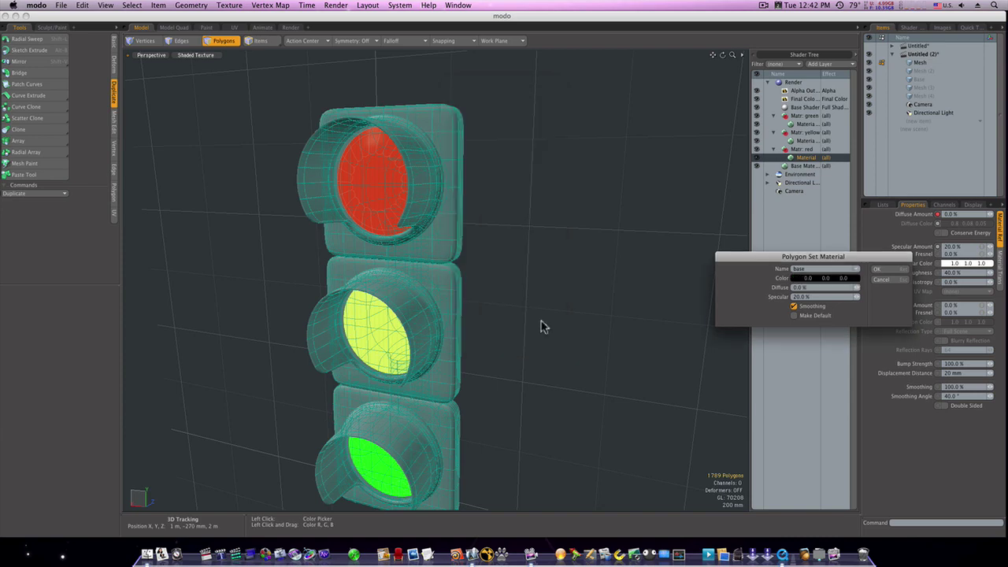
click(885, 270)
Frame the whole traffic light in the render camera view and open the settings of the environment material.
click(290, 28)
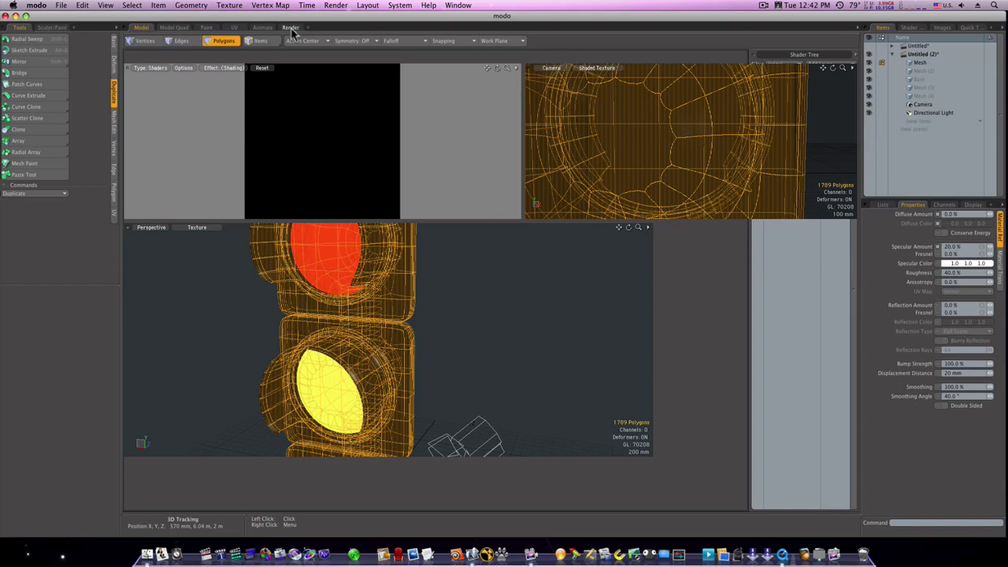
ctrl+alt+drag(646, 144, 729, 136)
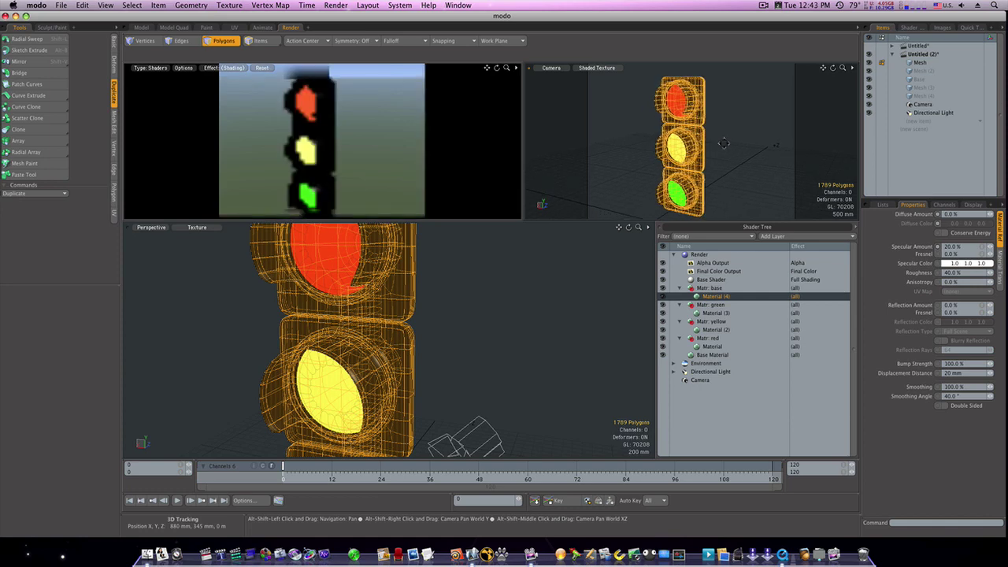
click(675, 363)
click(709, 373)
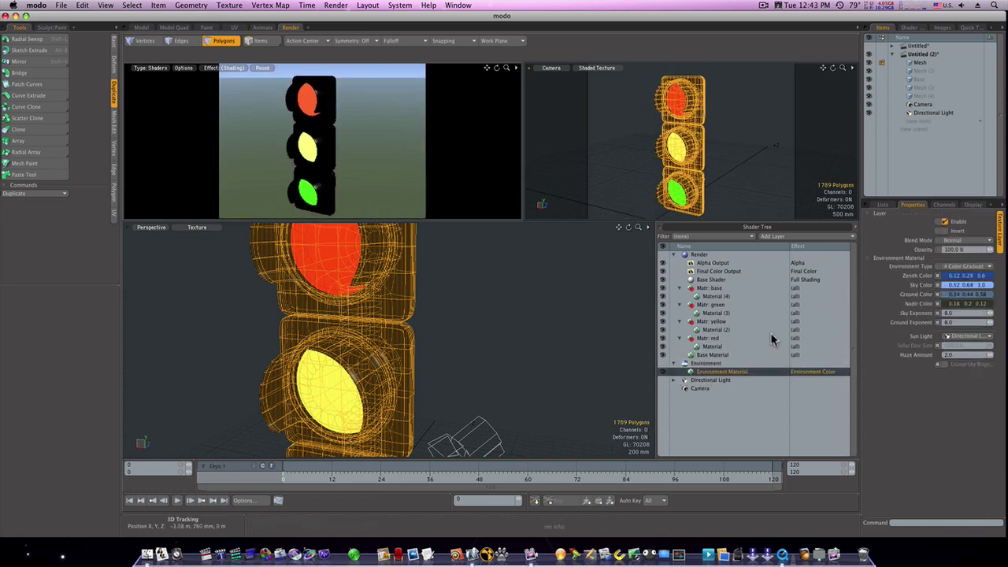
click(723, 364)
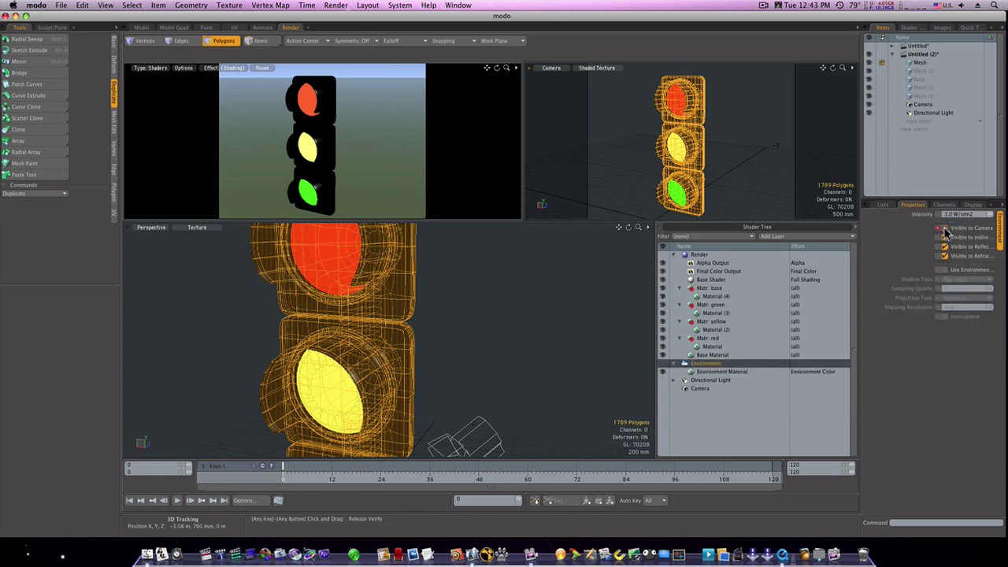
click(942, 229)
click(944, 229)
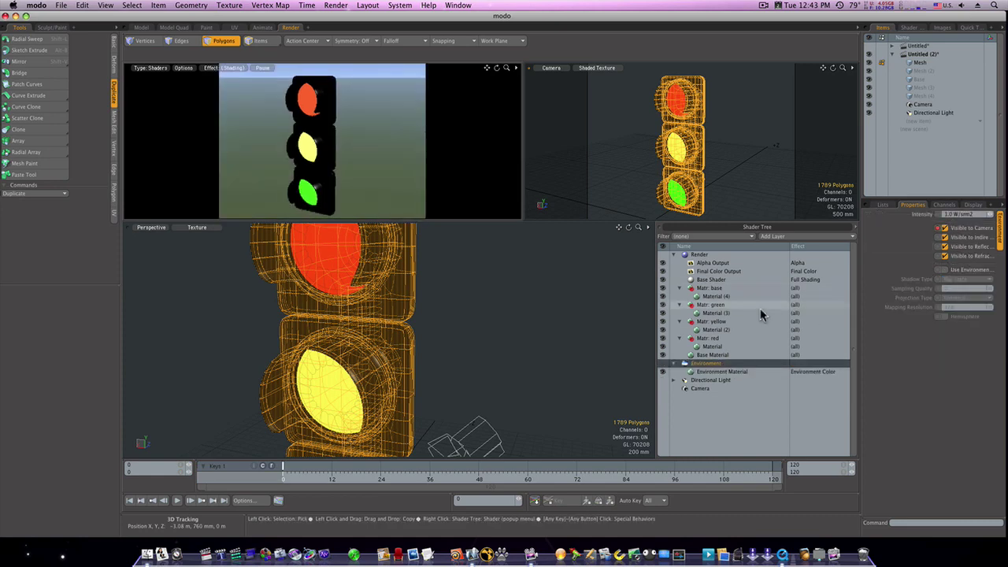
Set the environment material's type to 2 Color Gradient and its zenith colour to white (1.0, 1.0, 1.0).
click(723, 372)
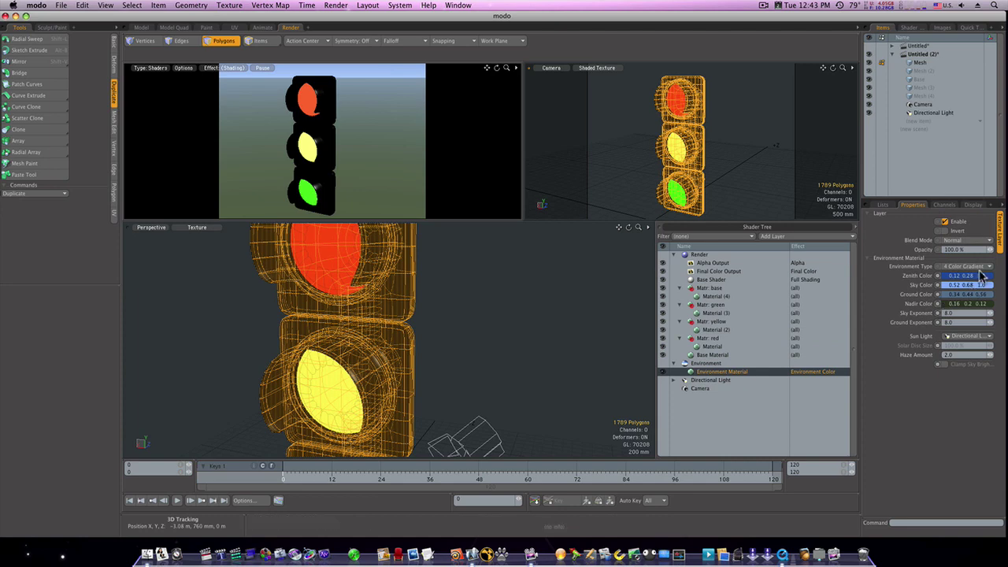
click(975, 268)
click(970, 281)
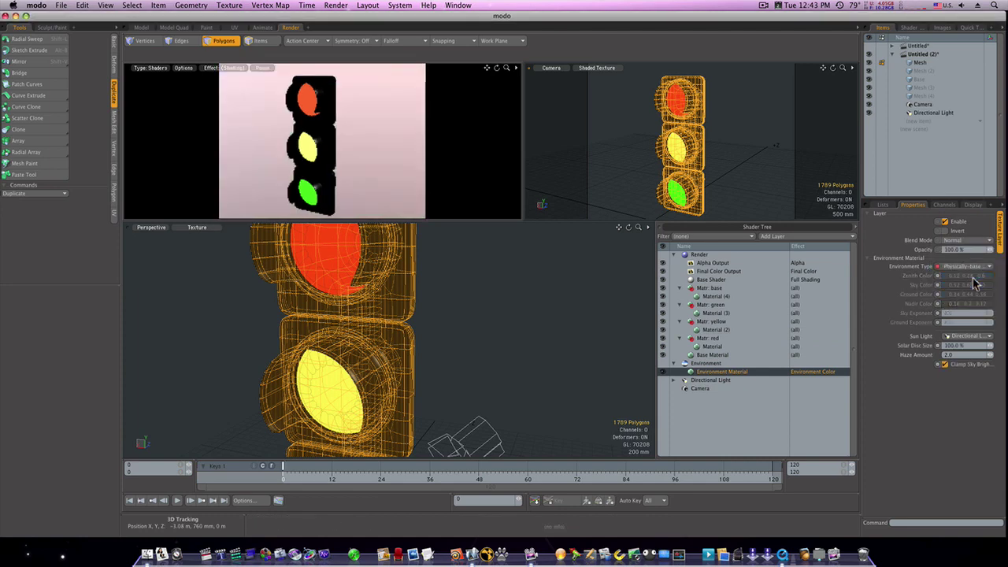
click(976, 268)
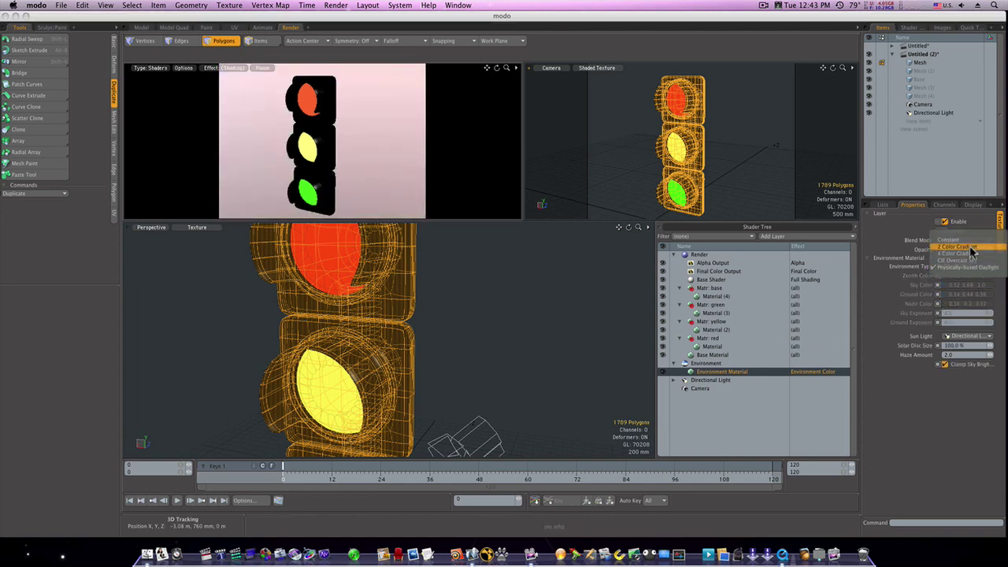
click(972, 251)
click(969, 277)
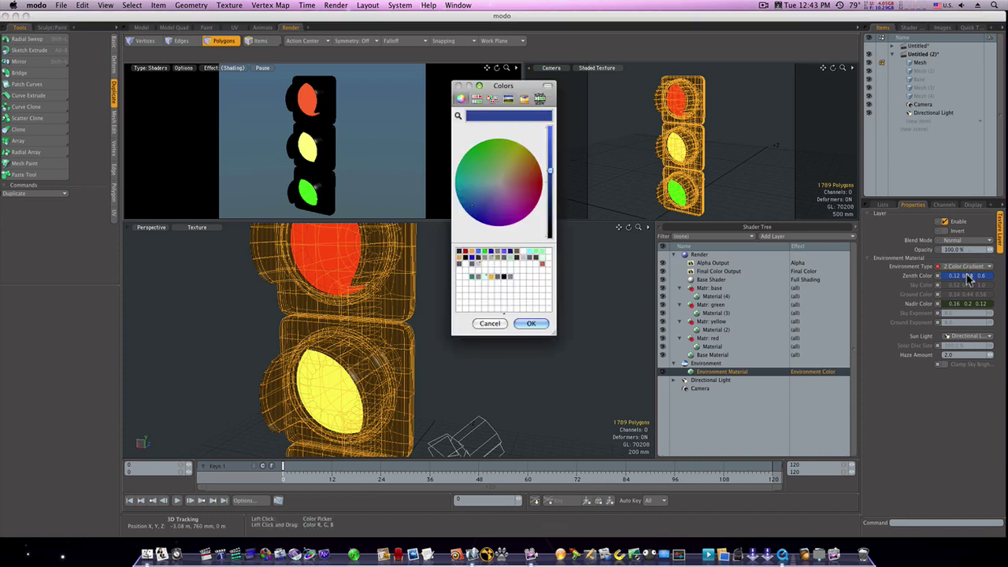
click(523, 295)
click(530, 323)
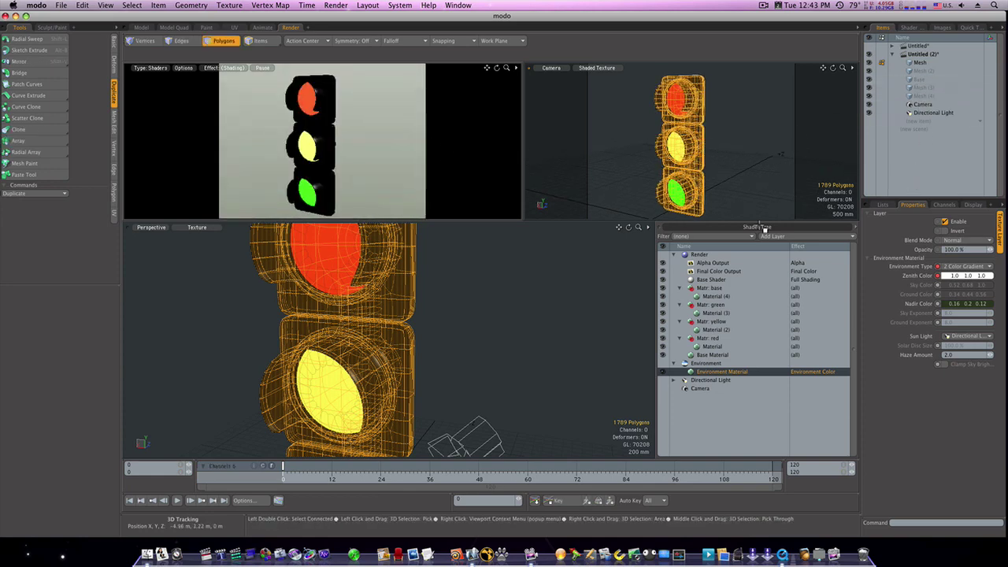
Enable indirect illumination in the render's global illumination settings.
click(742, 254)
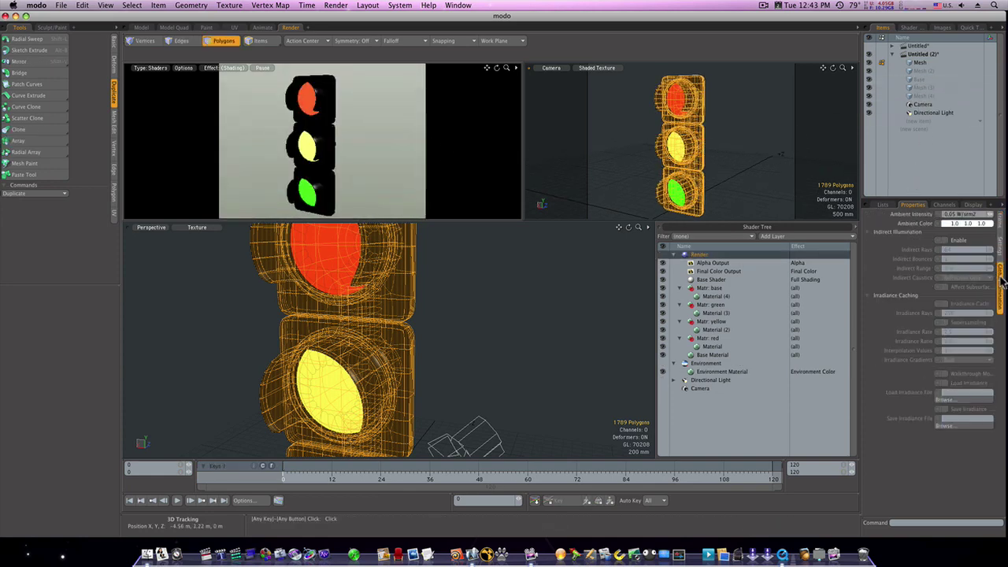
click(946, 242)
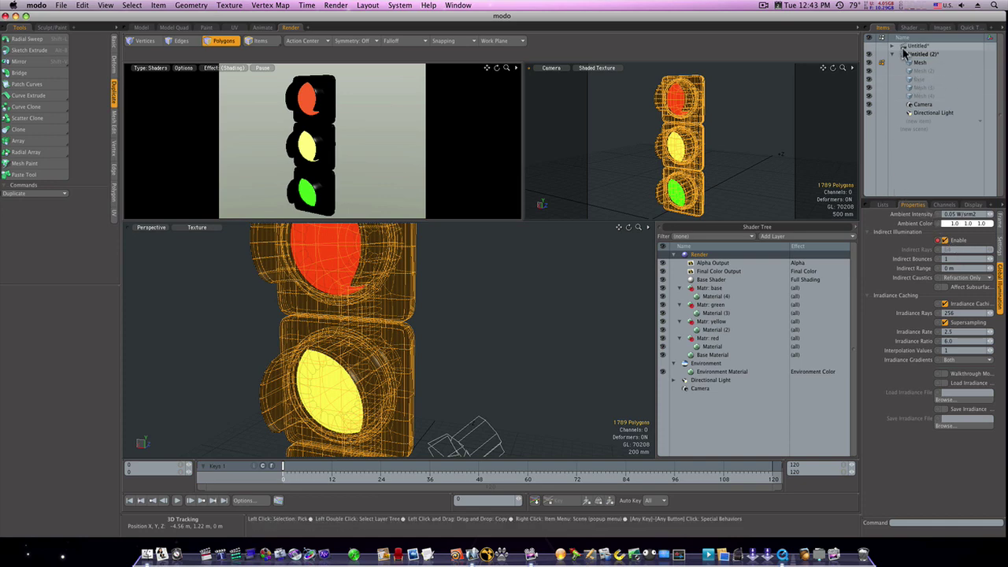
Add a unit cube, scale it up into a room enclosing the traffic light, flip its polygons inward, and check the render preview.
click(136, 28)
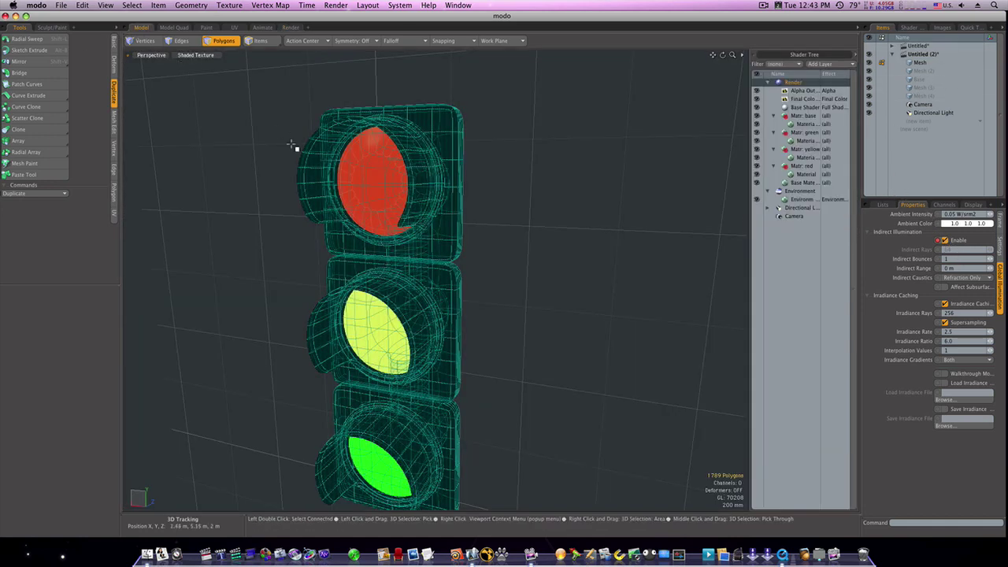
scroll(478, 317, down, 5)
mouse_move(449, 322)
alt+mouse_down()
mouse_move(434, 321)
mouse_move(468, 319)
alt+mouse_up()
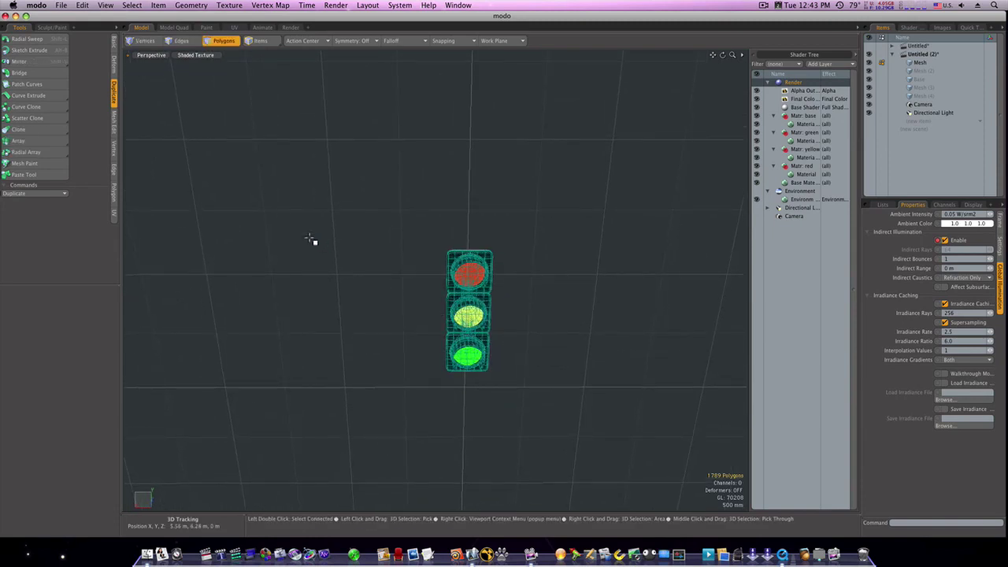
click(113, 47)
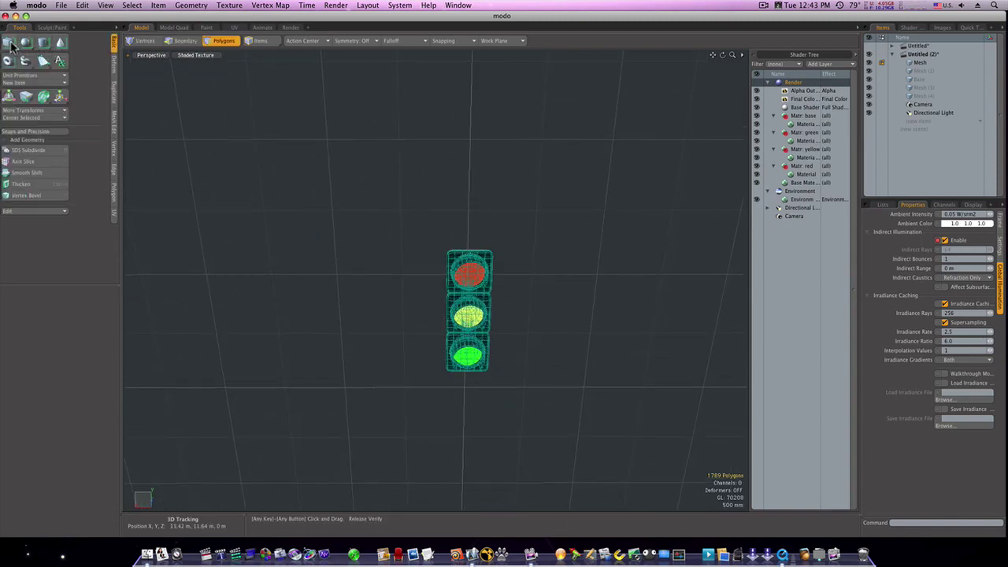
click(7, 41)
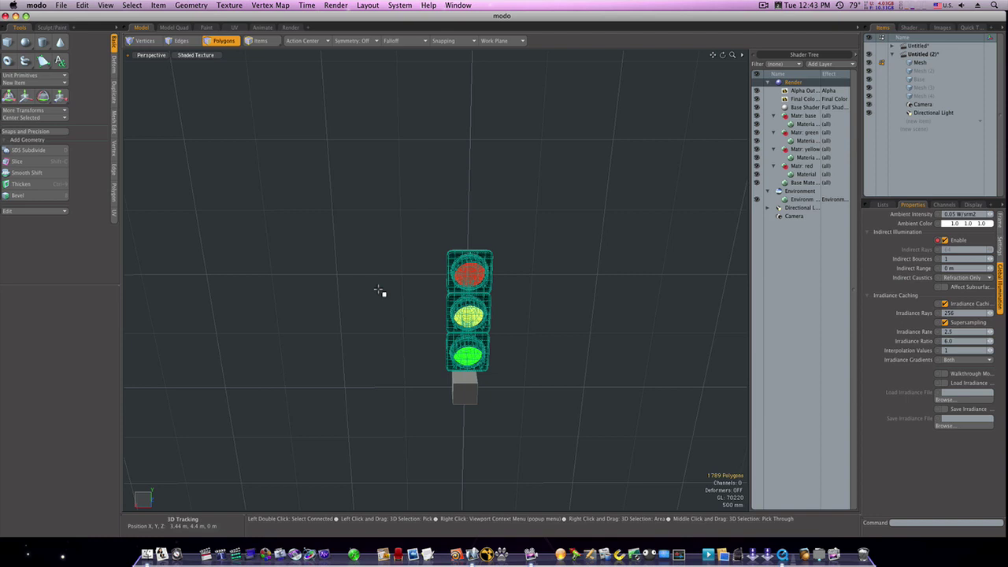
click(466, 393)
key(r)
drag(465, 393, 630, 378)
key(f)
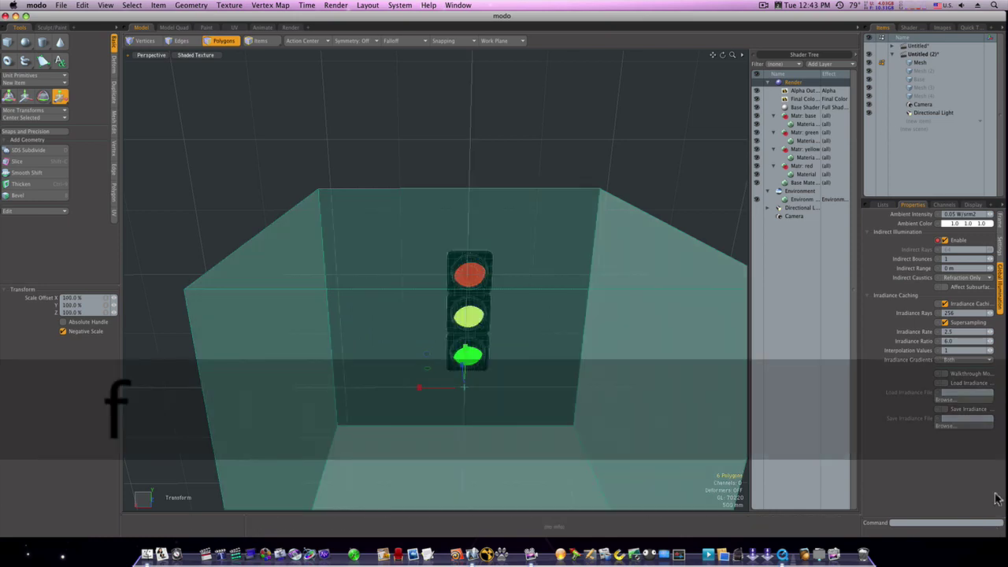
click(290, 29)
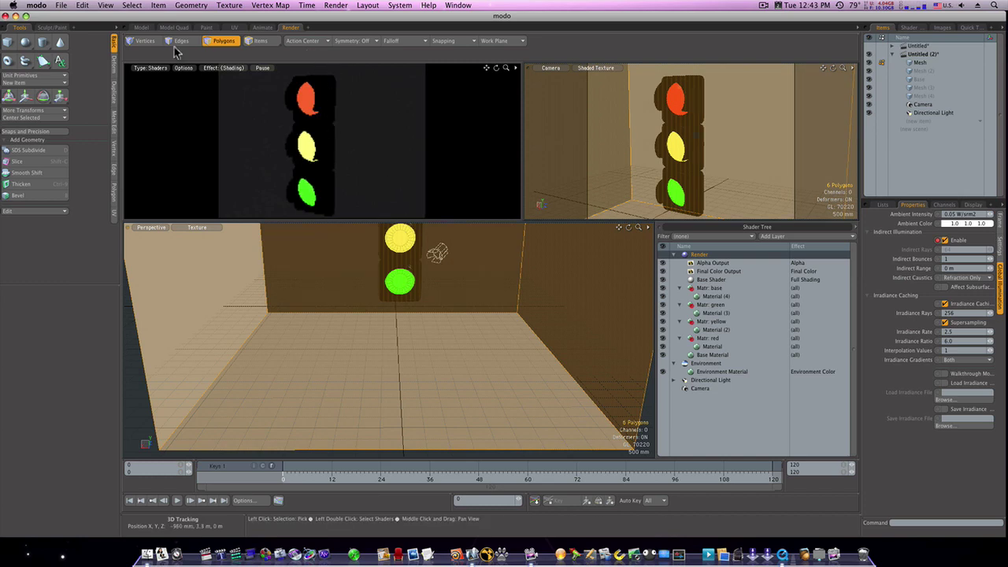
Assign the room's left side wall a new material named light with a white colour of 1.0, 1.0, 1.0.
click(142, 29)
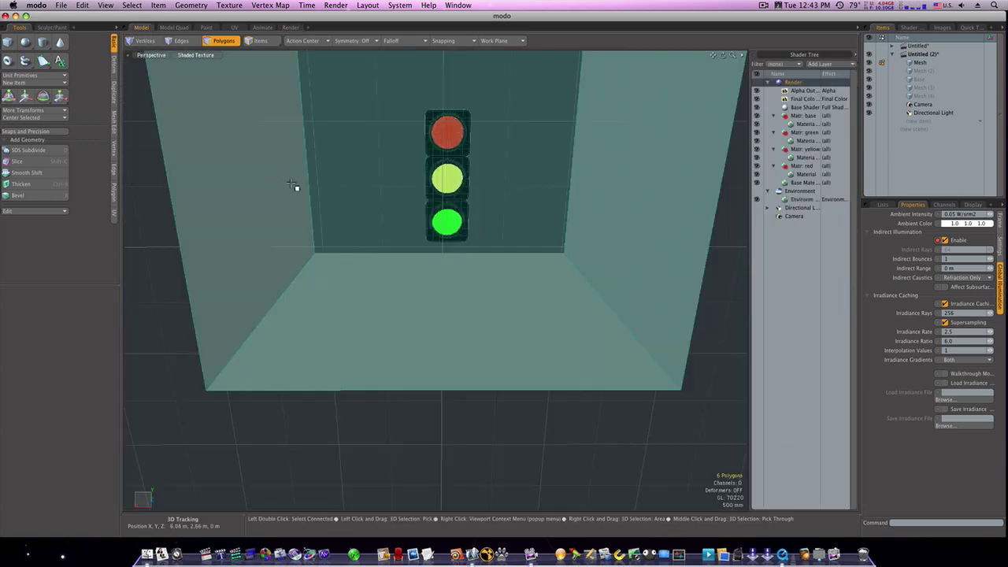
click(246, 237)
text(m)
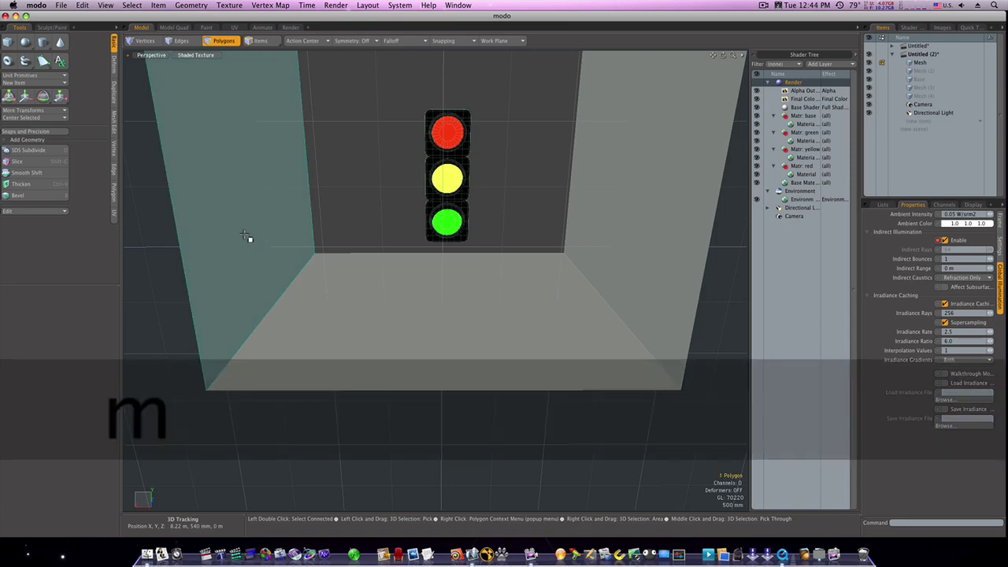
text(ligh)
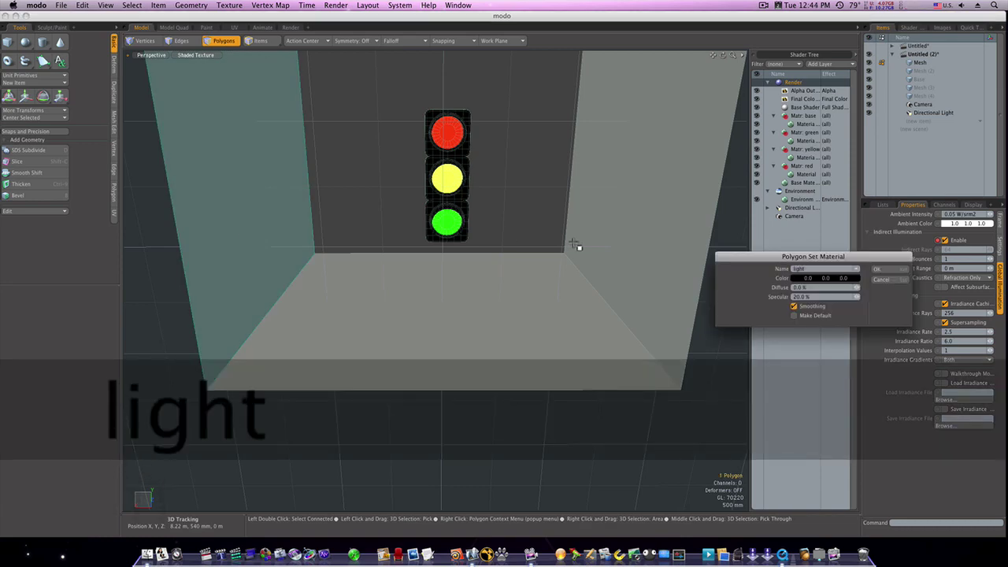
text(t)
click(808, 278)
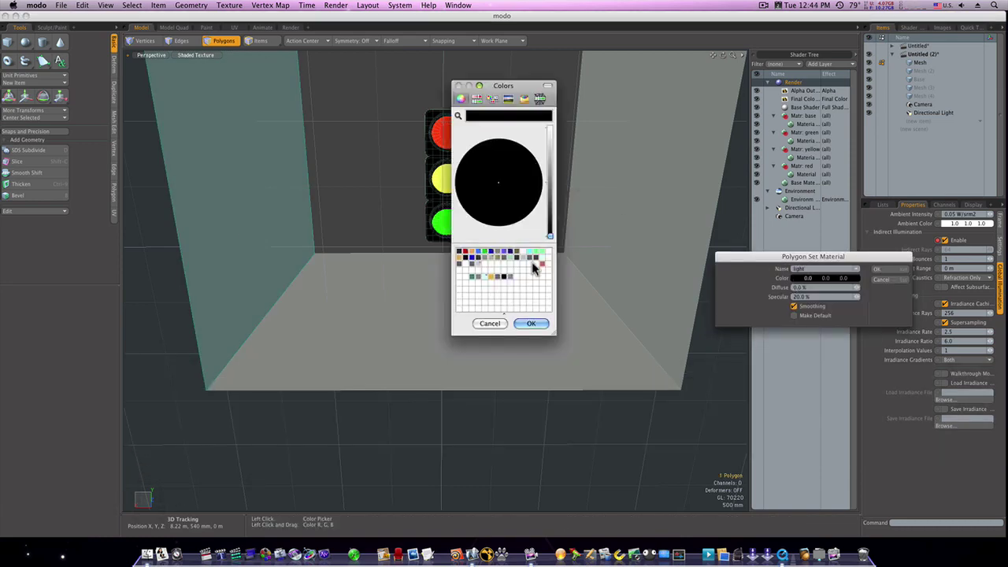
click(533, 324)
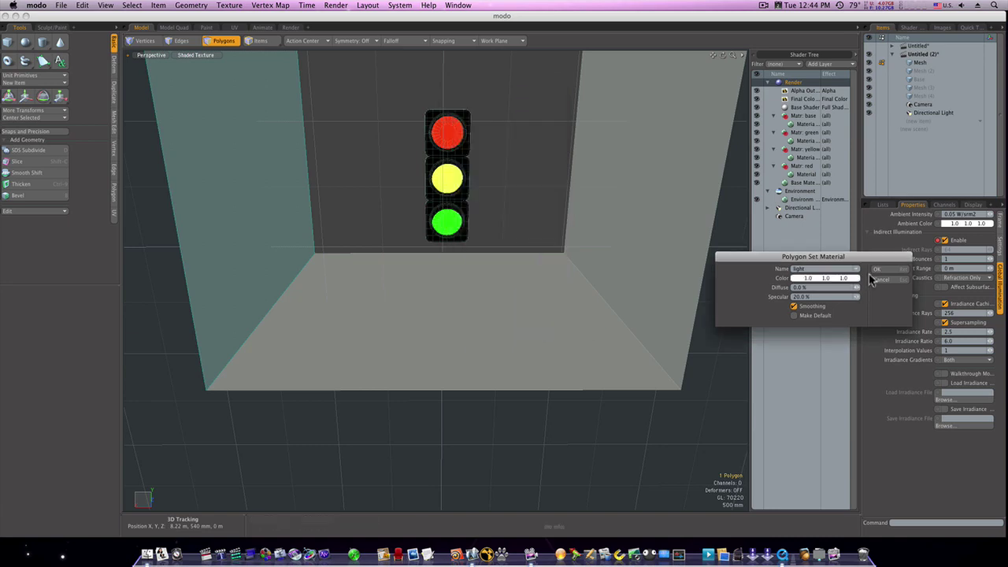
click(877, 270)
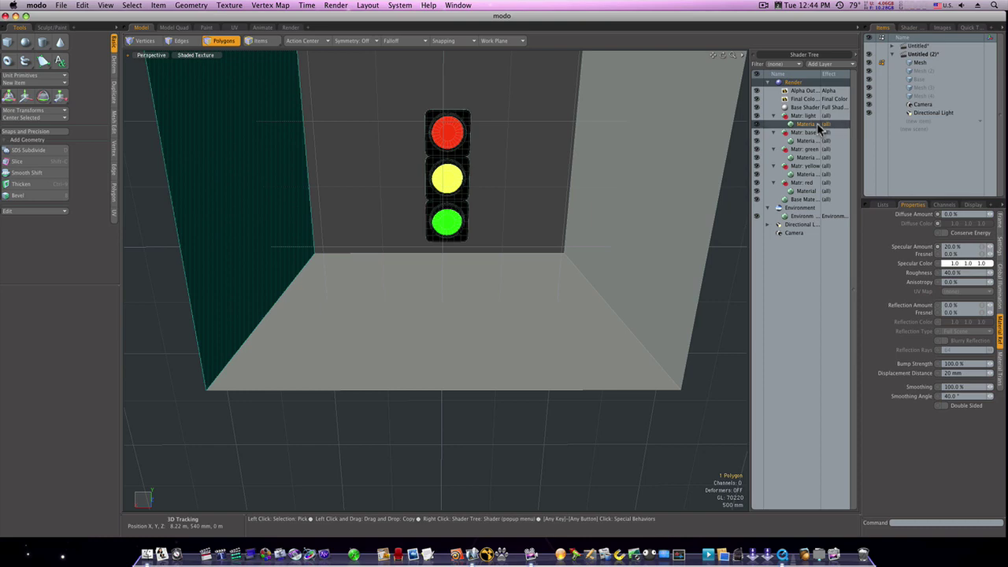
Set the light material's luminous intensity to 2 W/srm2.
click(1002, 372)
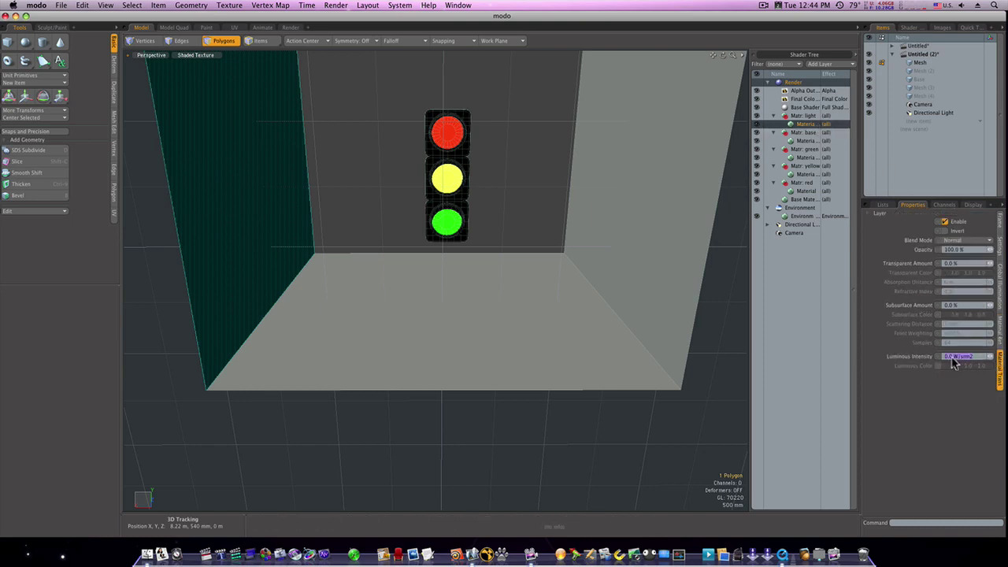
text(2)
key(Return)
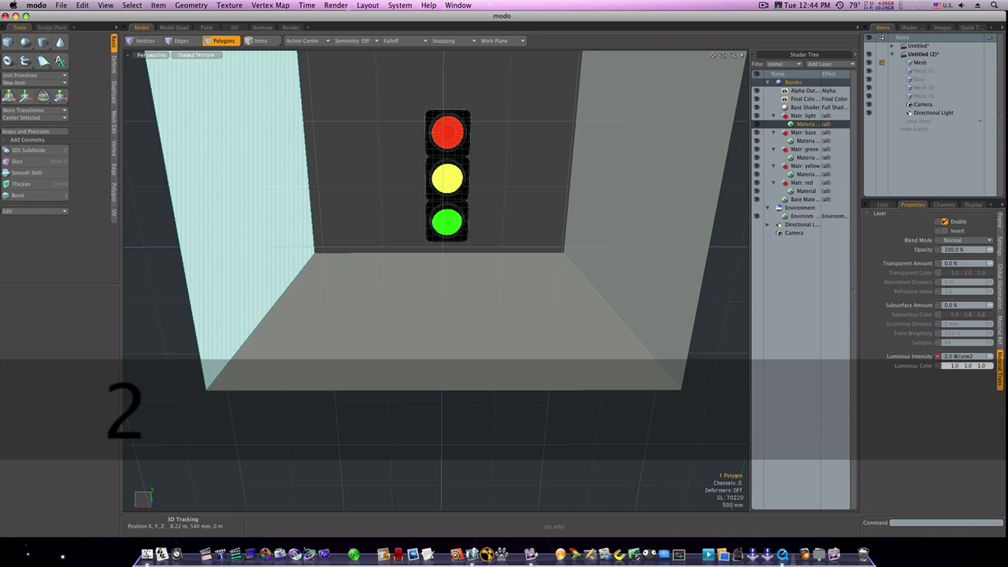
Orbit the render camera to show the traffic light from its other side, keeping all three lamps in frame.
click(290, 28)
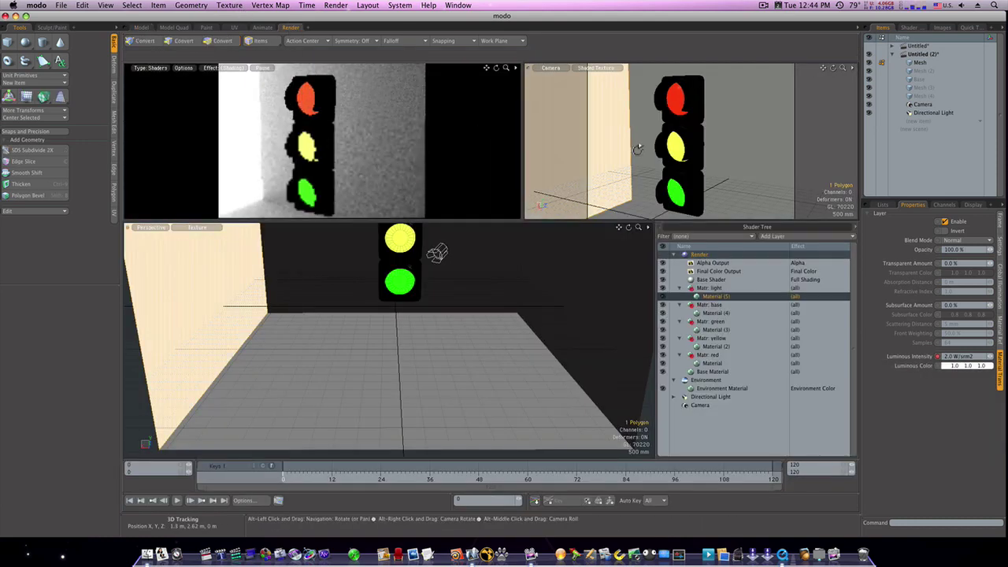
alt+drag(638, 148, 668, 139)
alt+drag(688, 141, 732, 155)
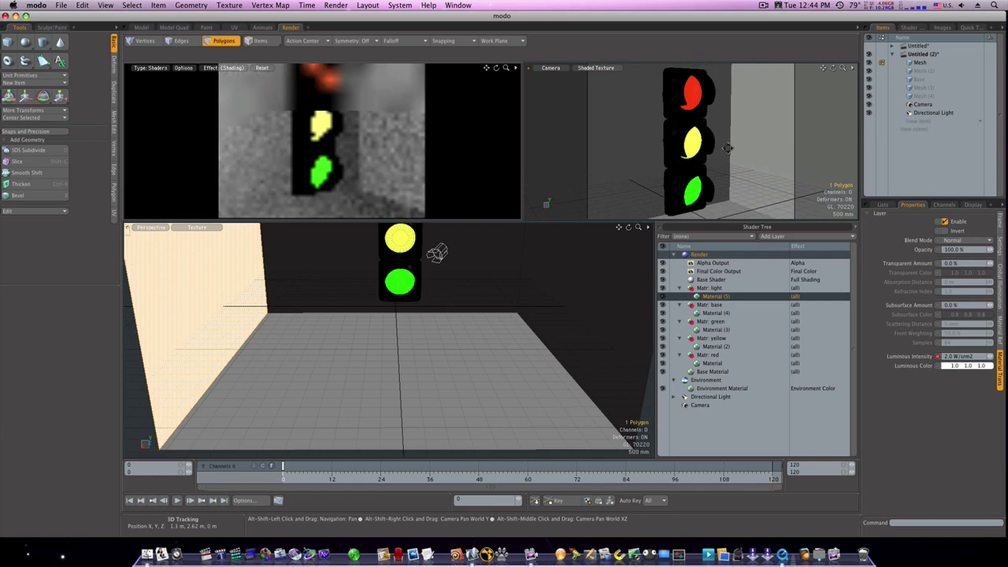
Turn off the base material group and orbit the render camera slightly around the traffic light.
click(727, 314)
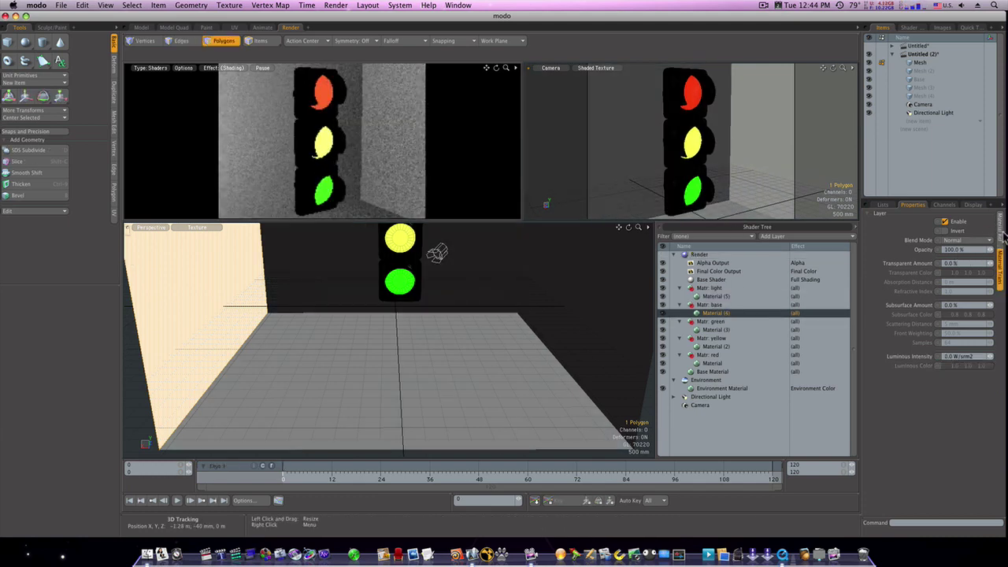
click(1003, 233)
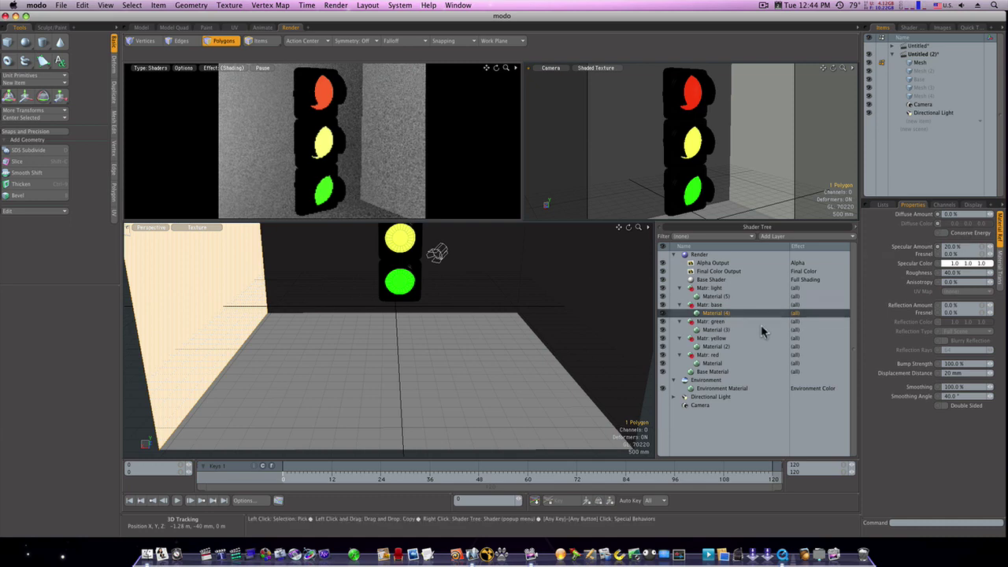
click(717, 305)
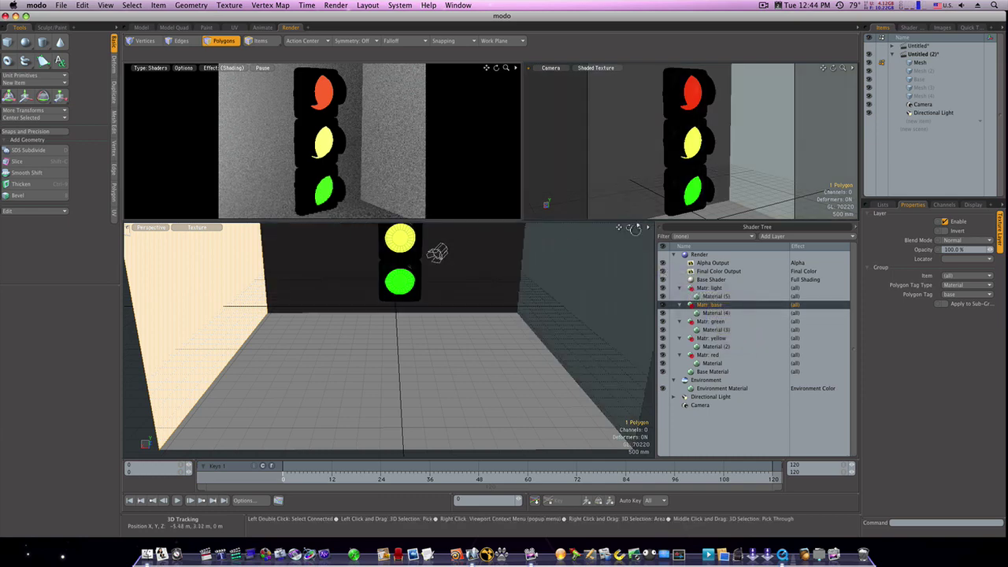
key(alt)
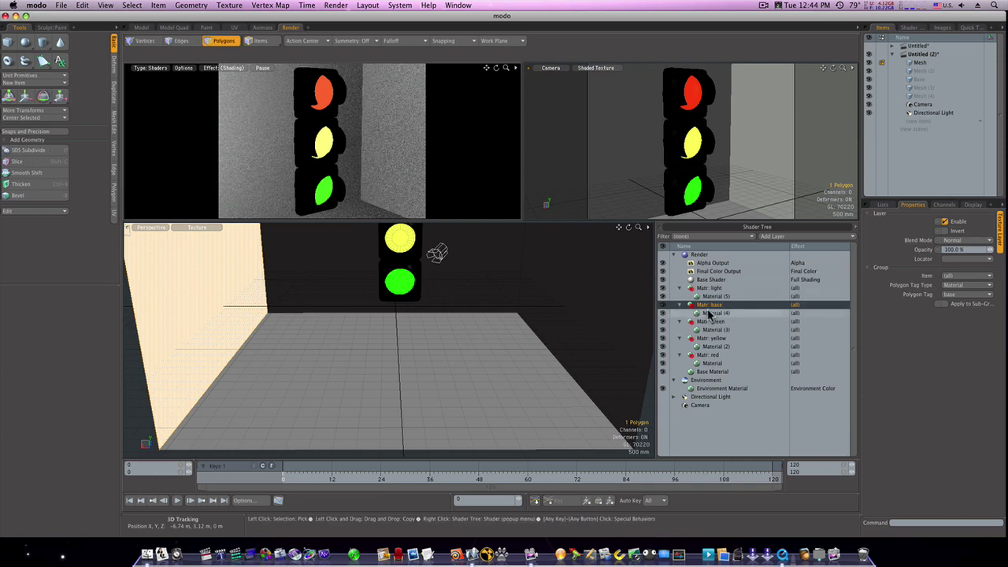
click(662, 305)
key(alt)
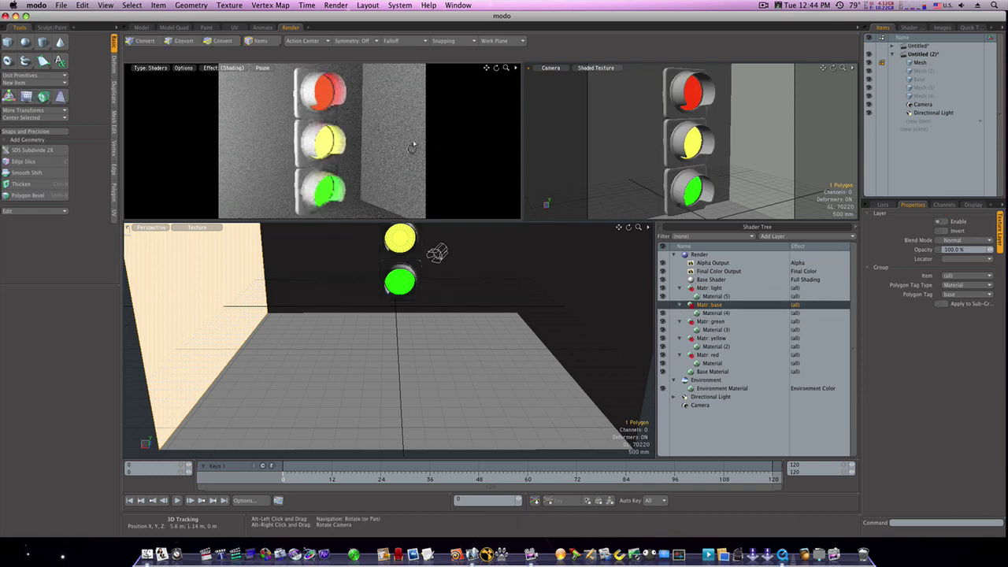
alt+drag(655, 149, 649, 150)
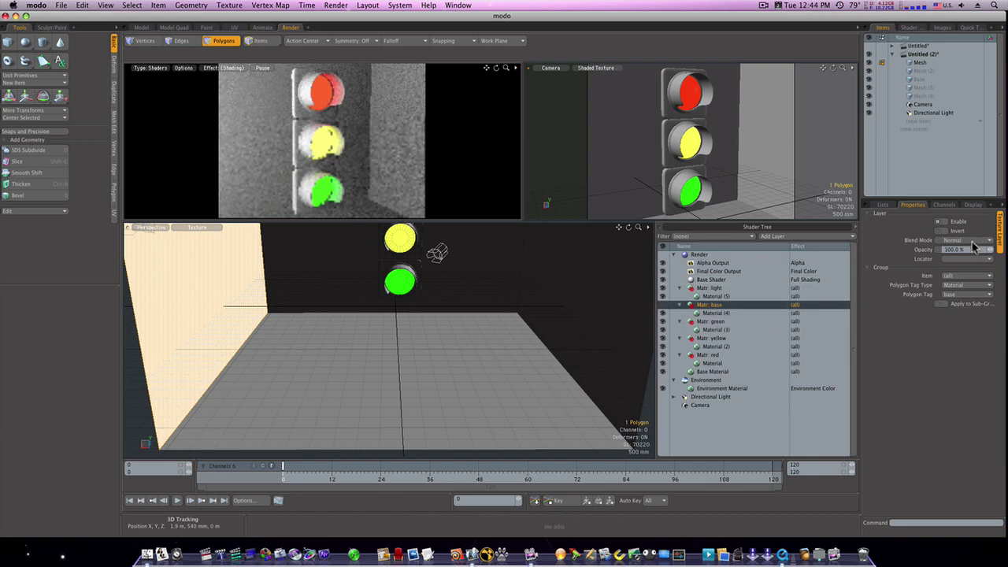
Set the base material's diffuse amount to 80% and its diffuse colour to dark grey 0.24, 0.24, 0.24.
click(694, 315)
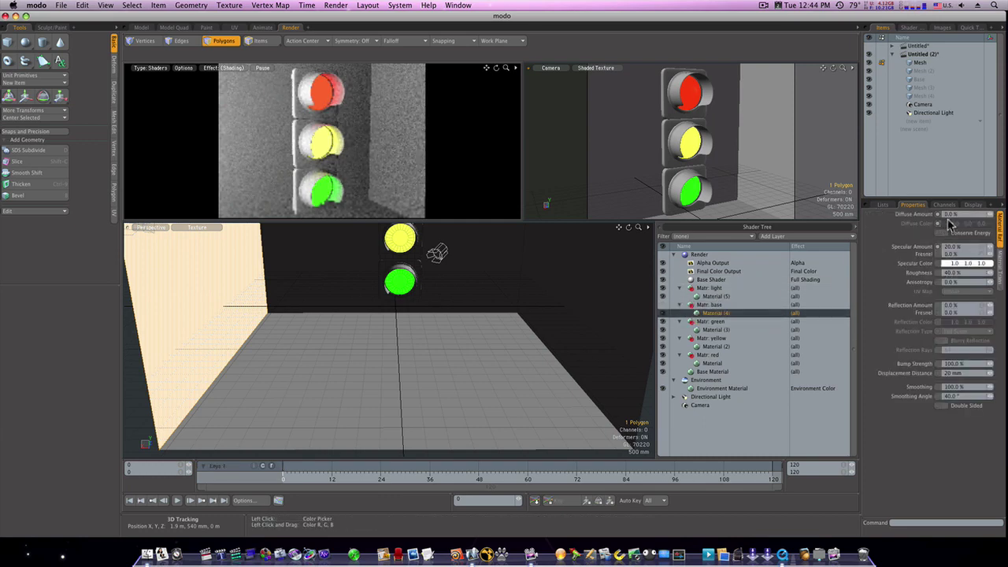
text(80)
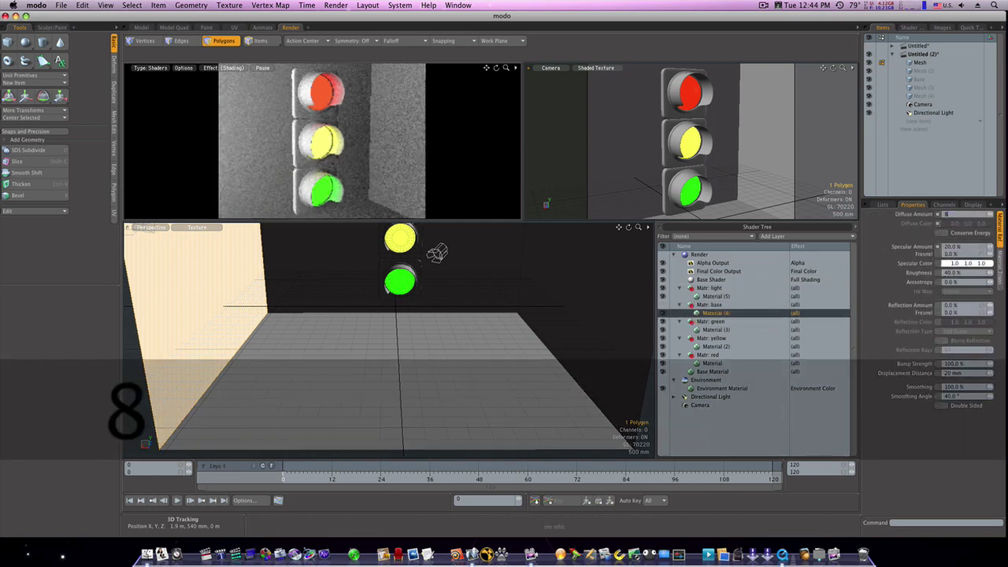
key(Return)
click(937, 223)
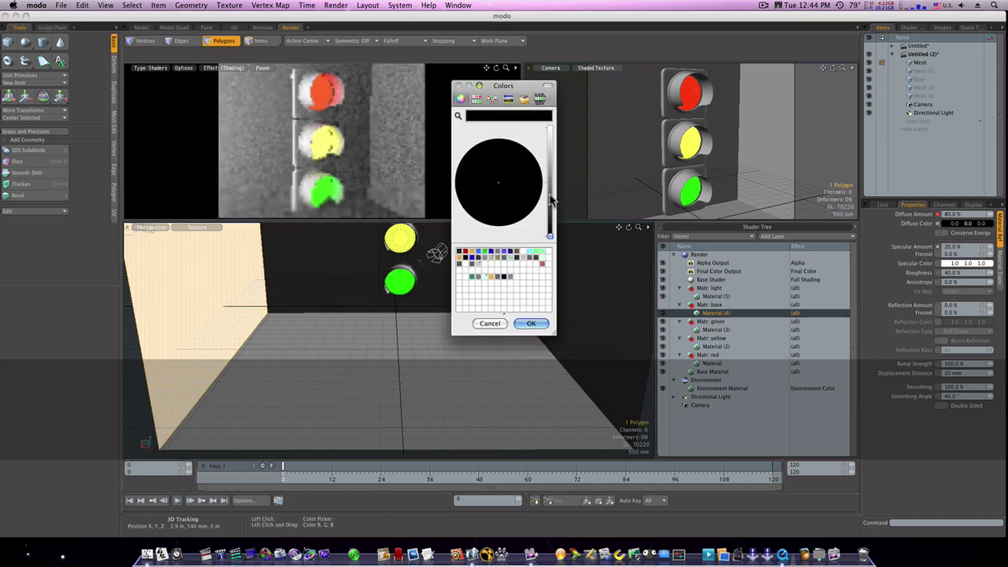
click(551, 218)
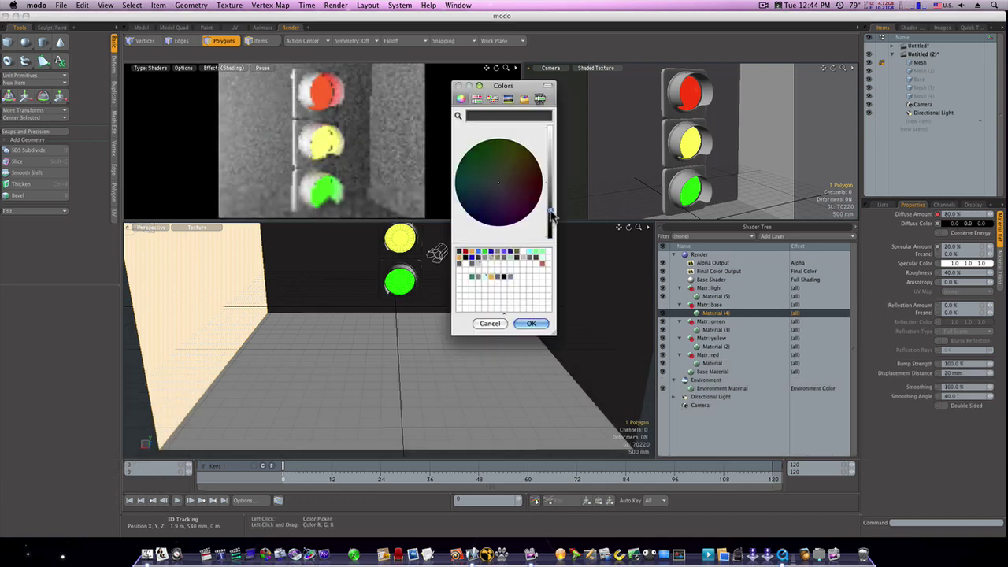
click(534, 322)
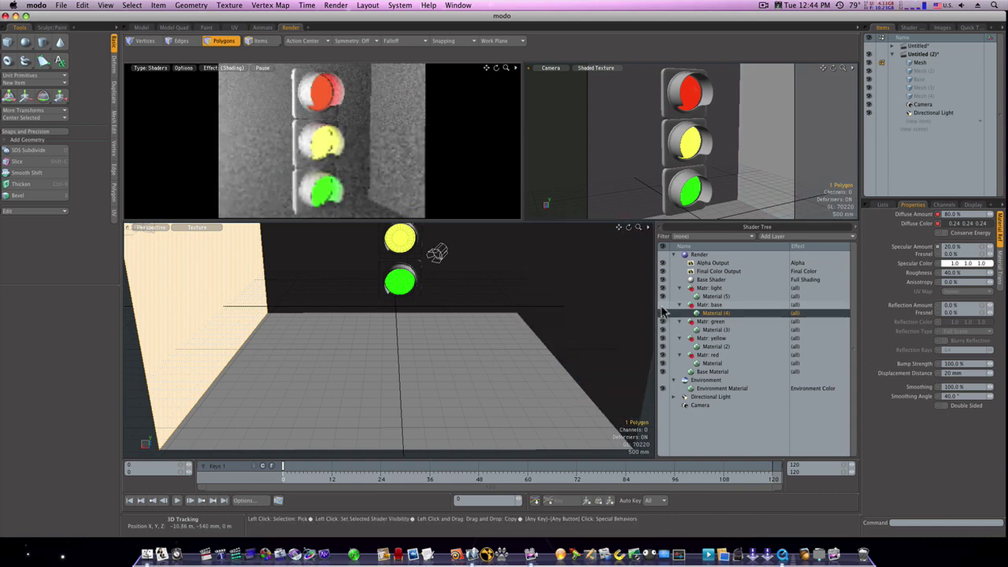
Turn the base material group back on and render the current view of the traffic light.
click(663, 306)
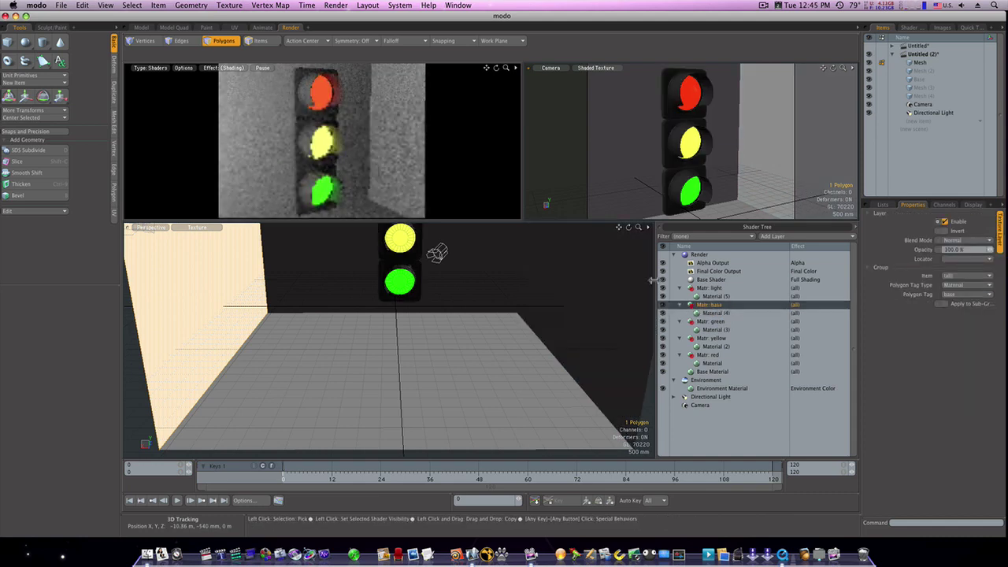
click(346, 9)
click(347, 18)
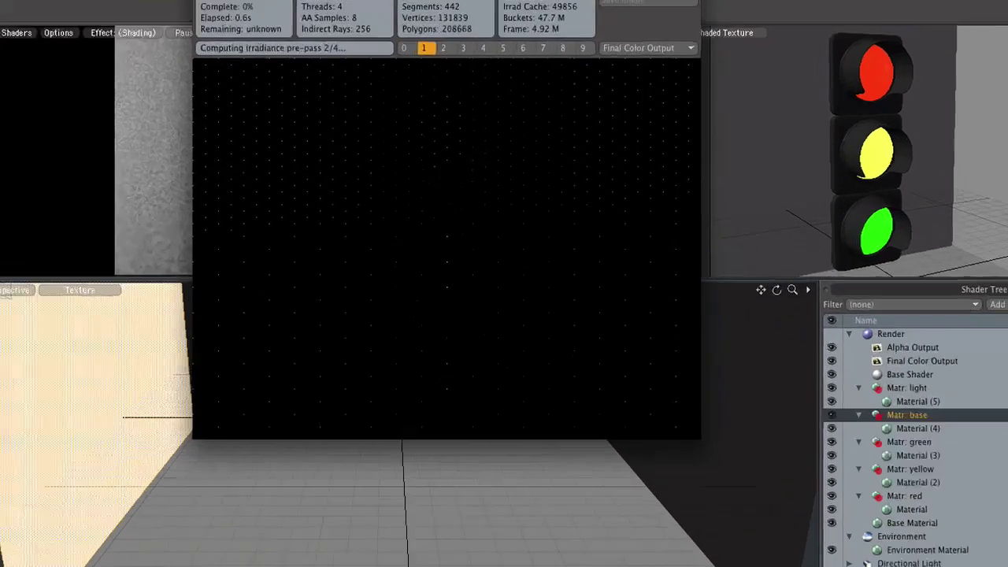